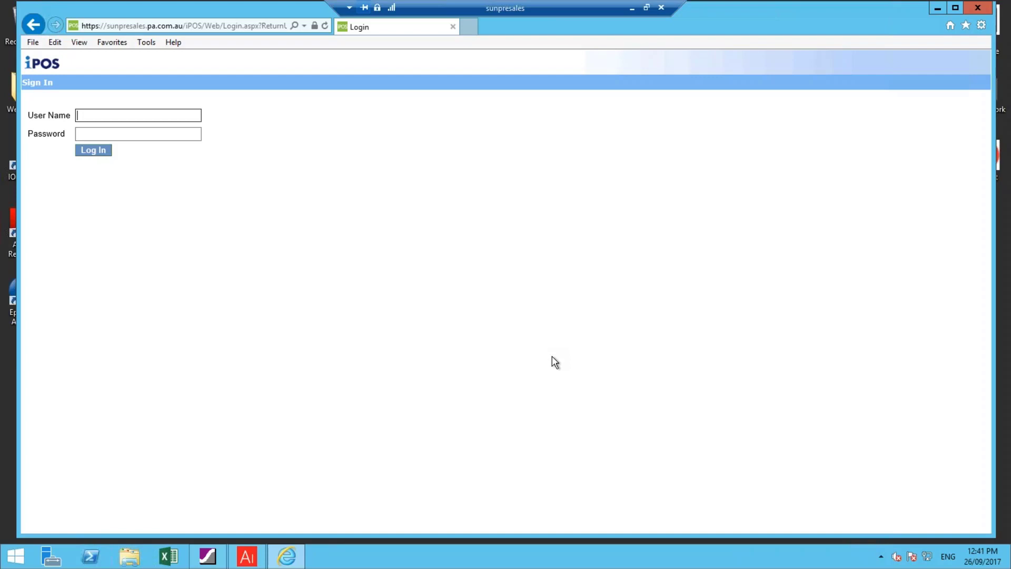
Sign in by entering the user name and the account password
text(MS)
key(Tab)
text(****)
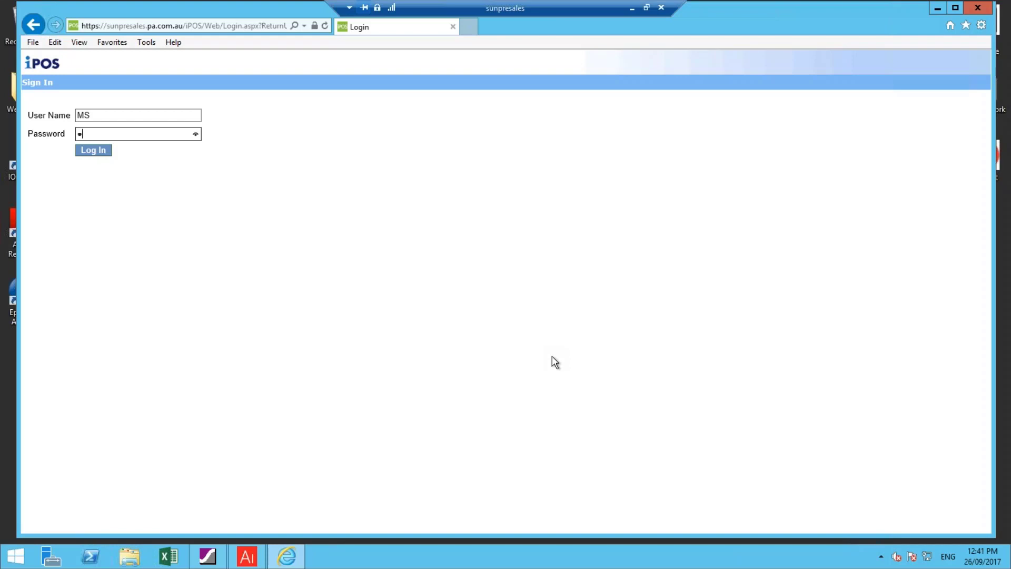
key(Return)
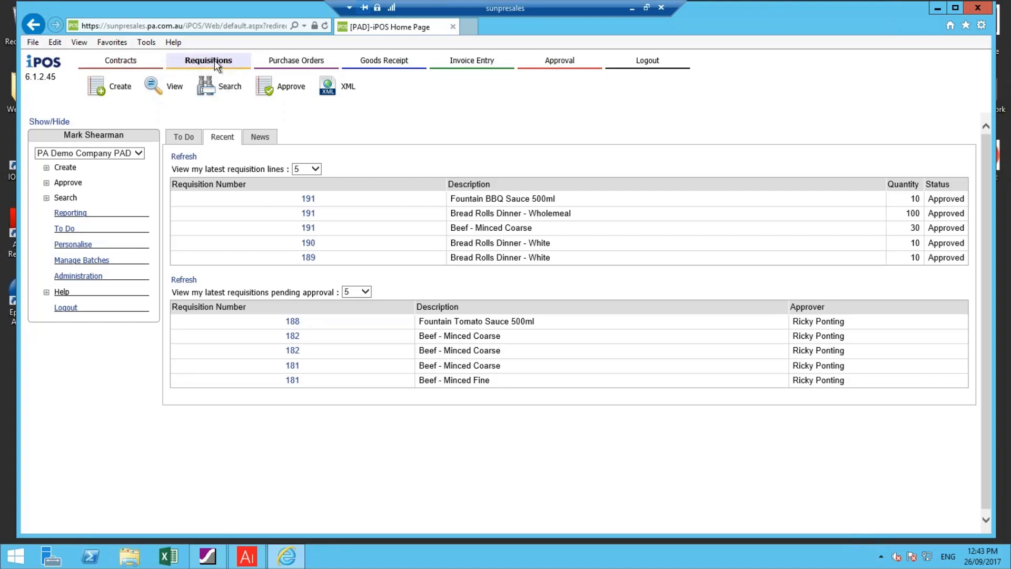
Create a new requisition, review its default cost allocation, and return to its header details
click(116, 92)
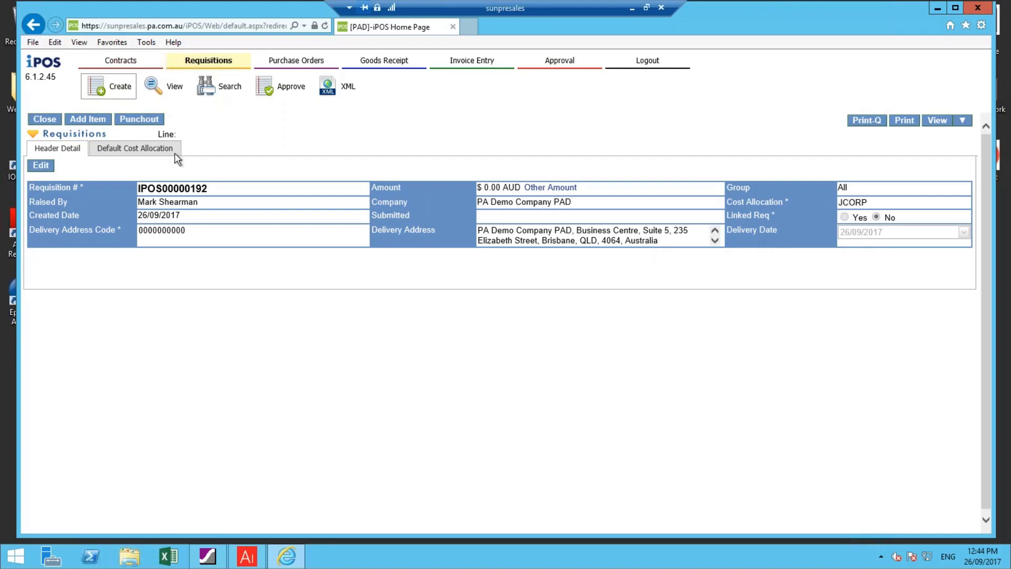
click(158, 150)
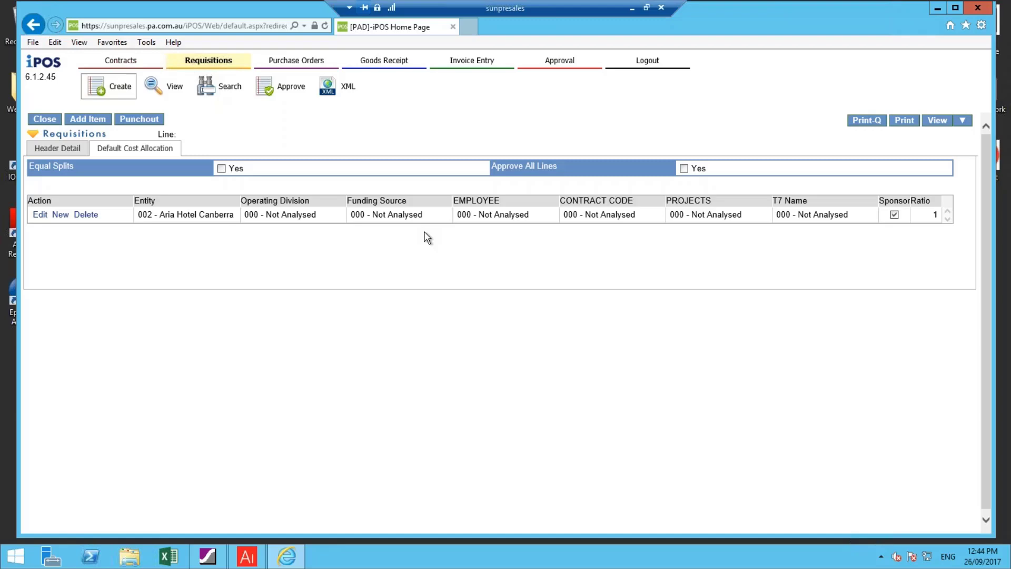
click(52, 149)
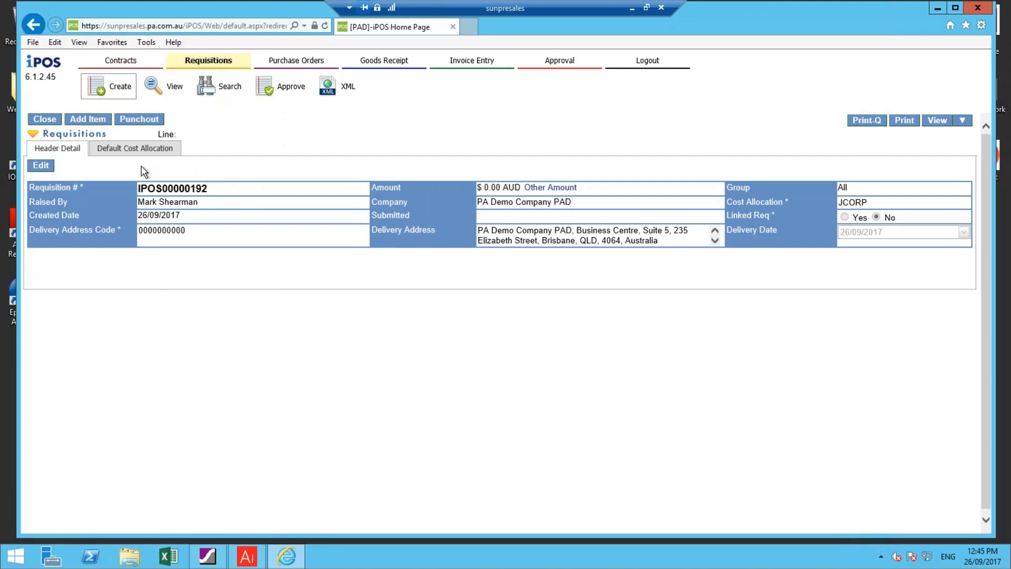
Edit the requisition header, choosing cost allocation JCORP and delivery date 28/09/2017, and save it
click(41, 165)
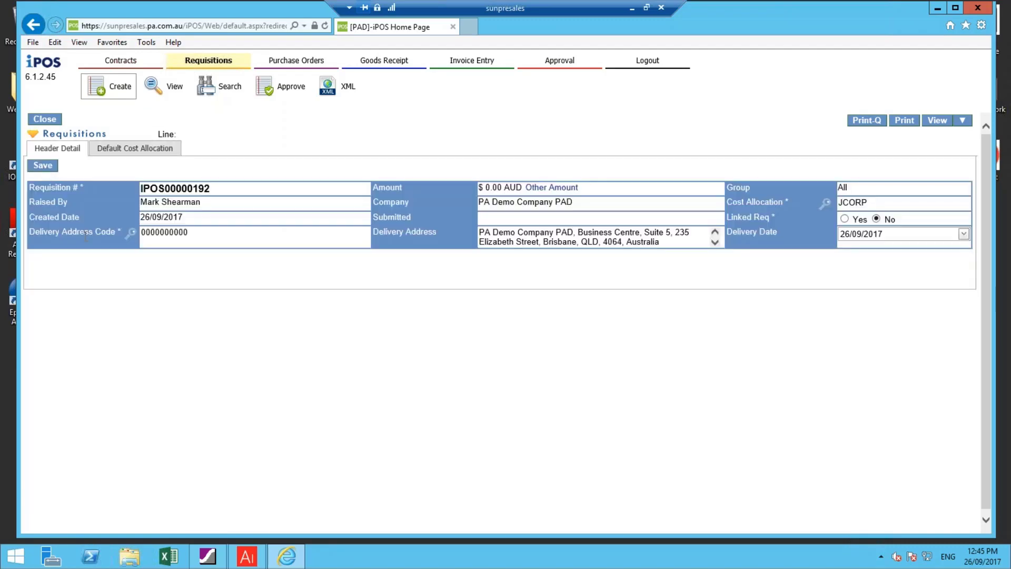
click(826, 206)
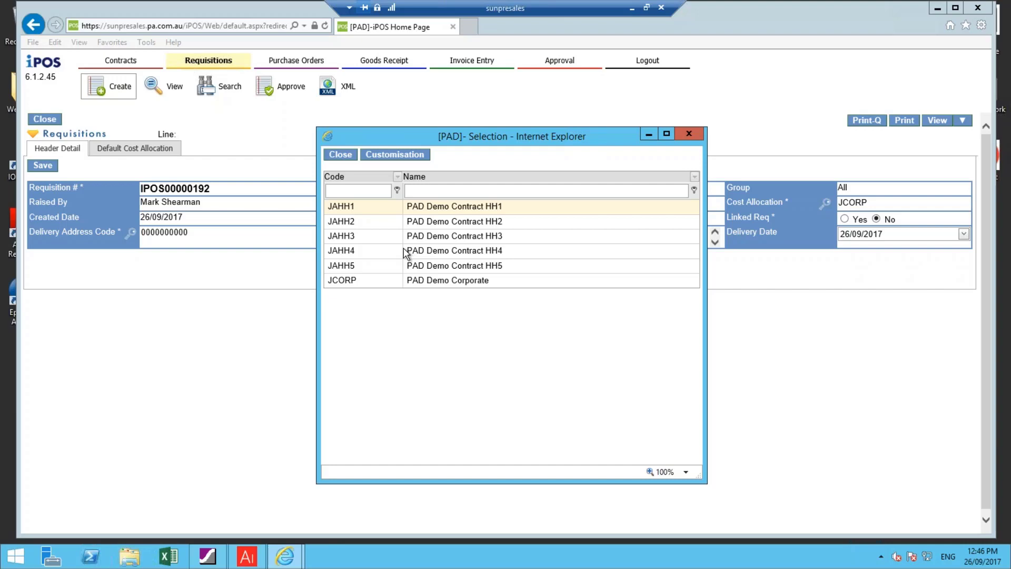
double_click(351, 280)
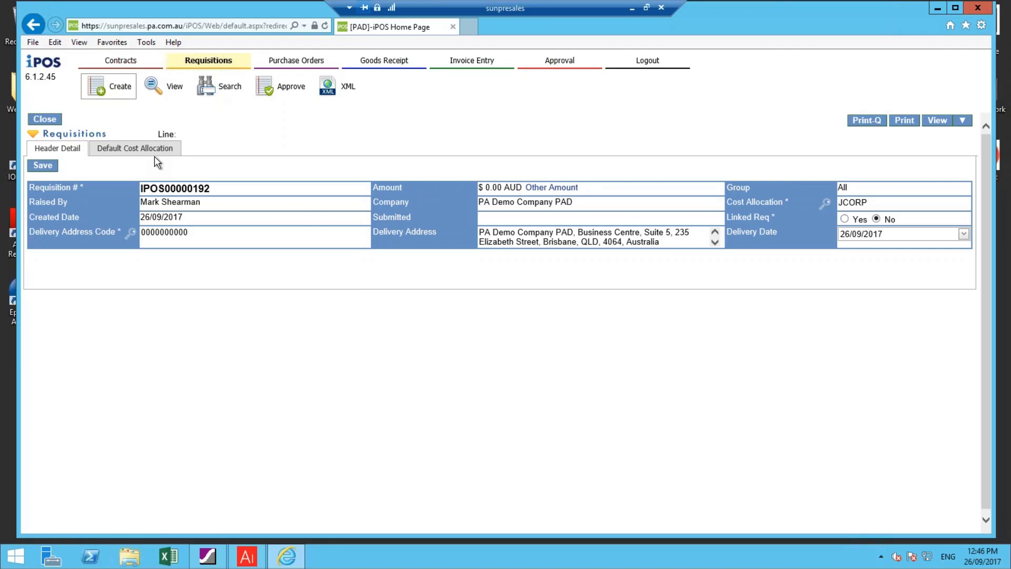
click(34, 166)
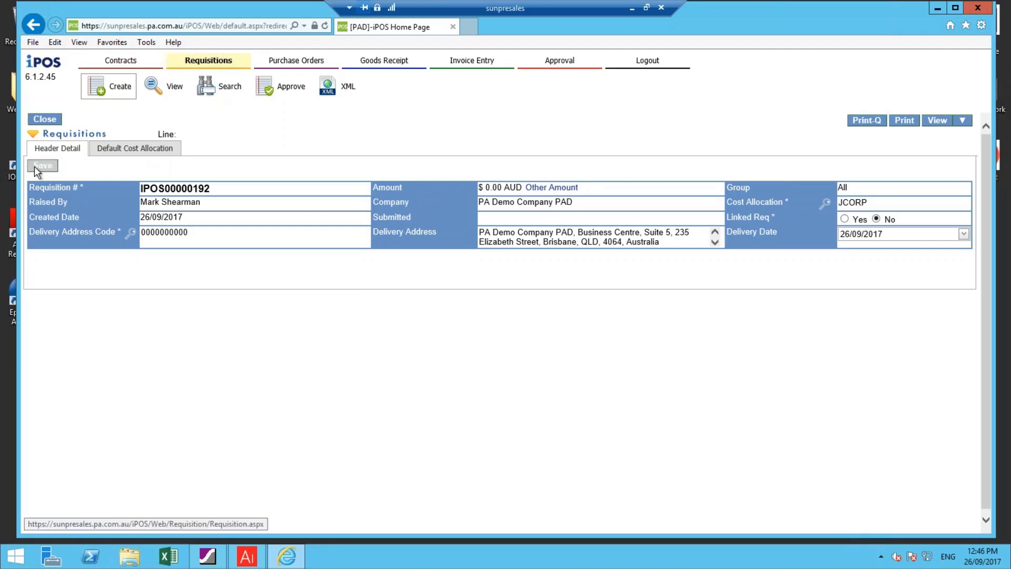
click(964, 234)
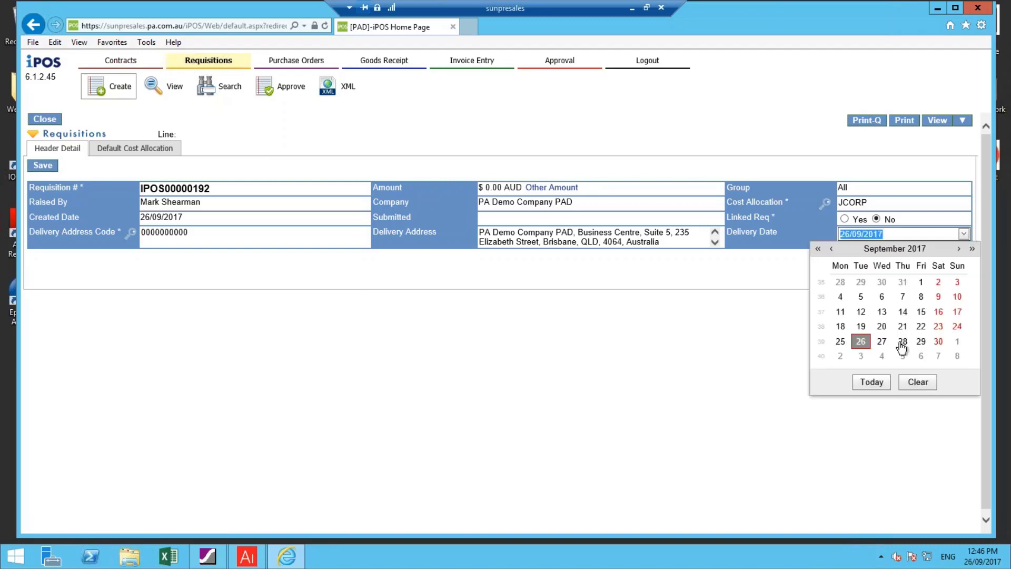
click(903, 342)
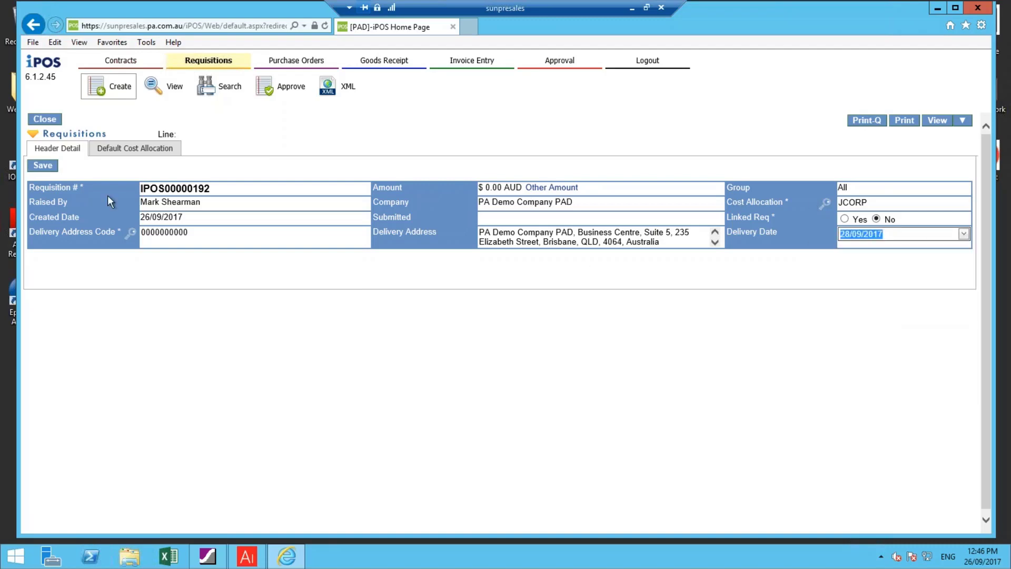
click(45, 170)
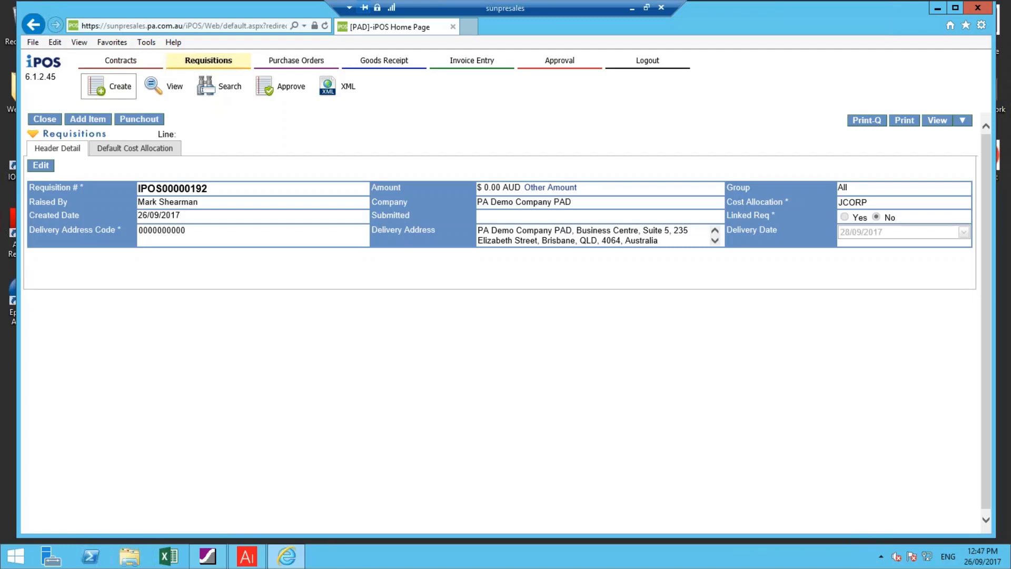
Add an item line, filter the item descriptions by "mi", and choose M002 Beef - Minced Coarse
click(76, 121)
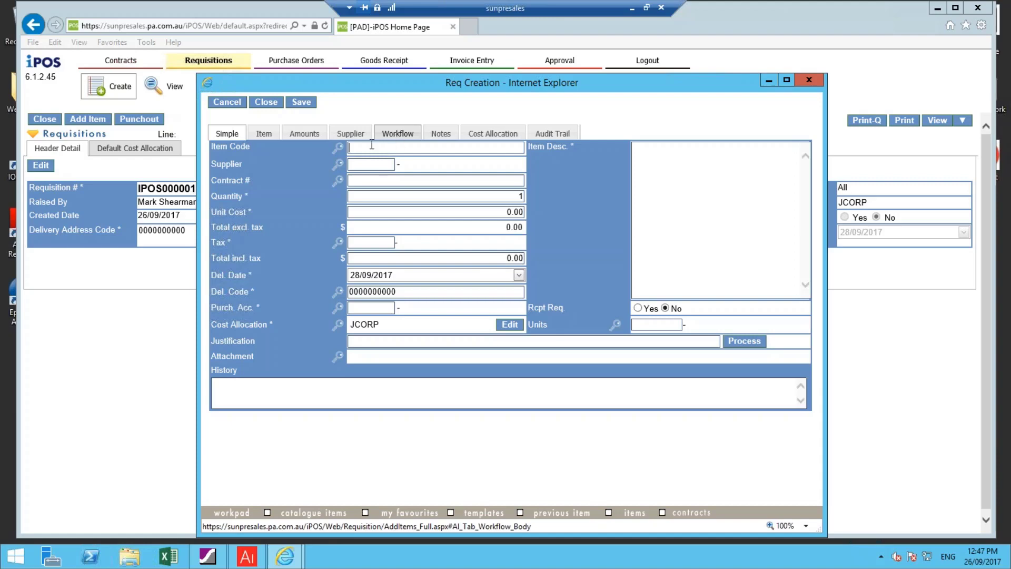
click(340, 150)
click(541, 198)
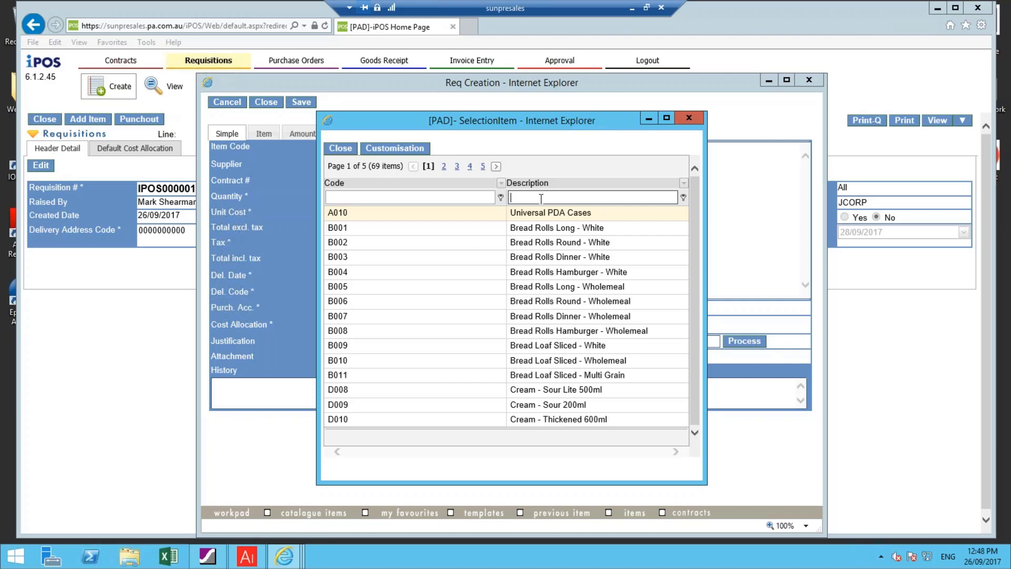
text(mi)
key(Return)
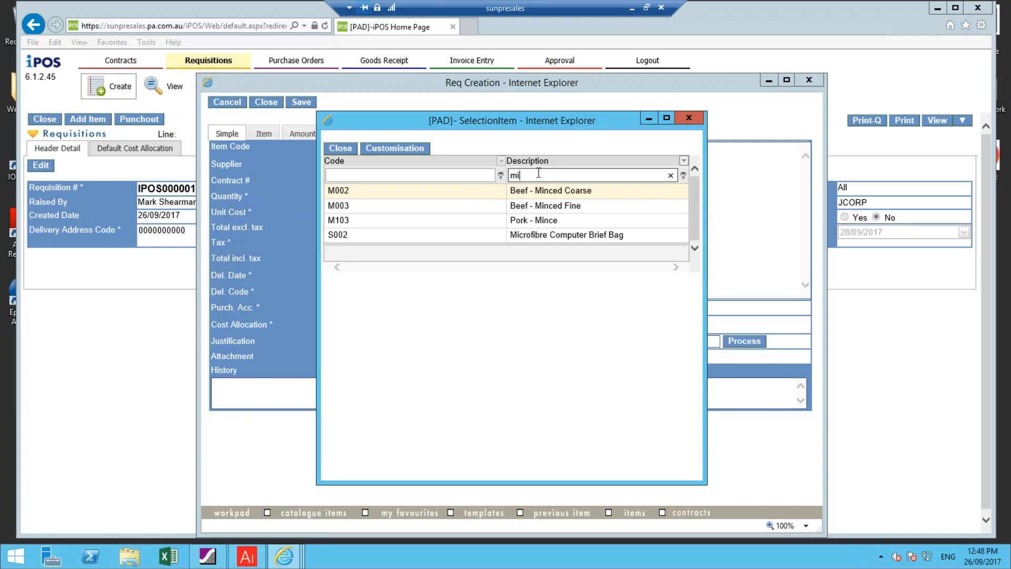
click(342, 189)
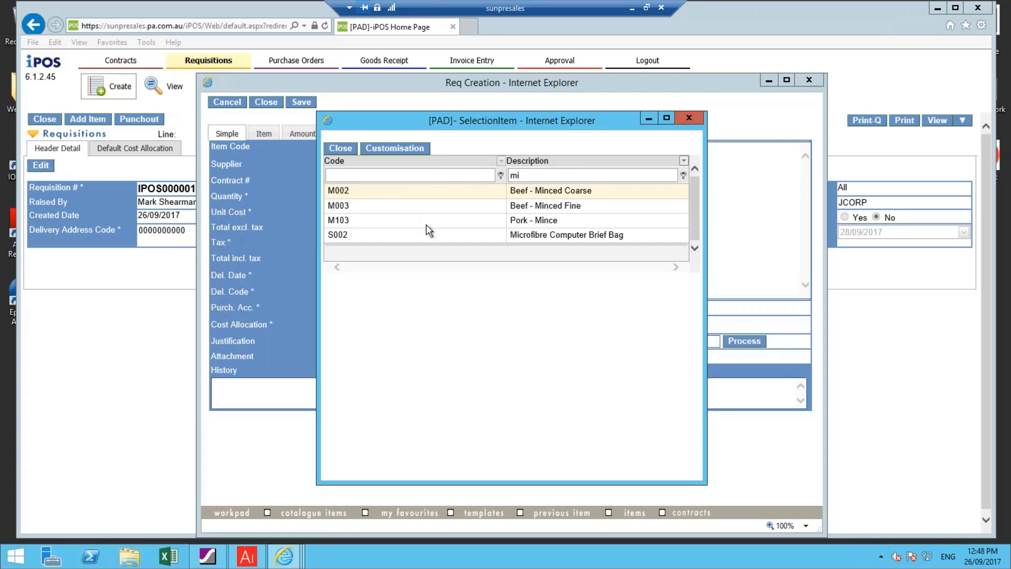
key(Return)
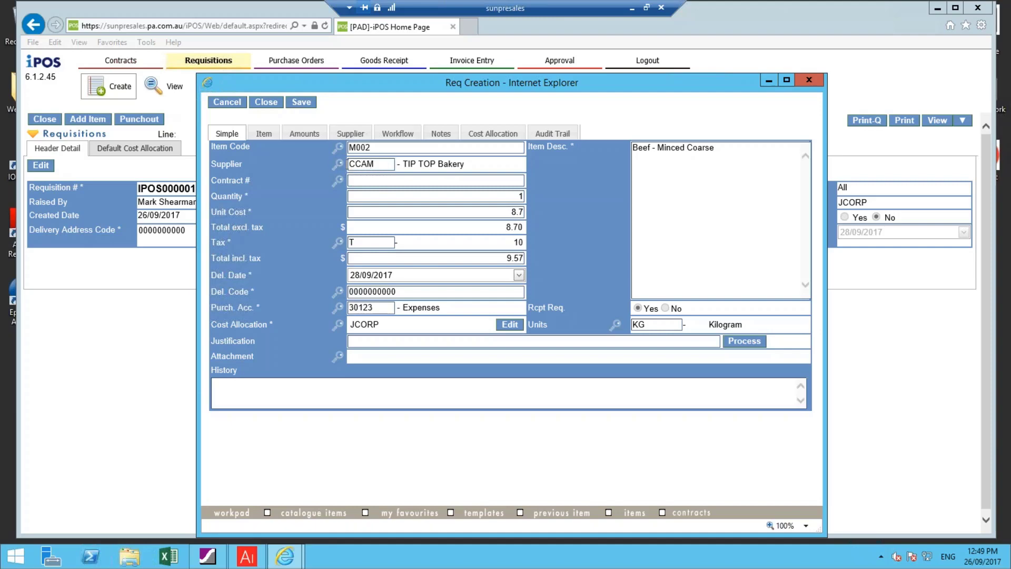
Set the minced beef line's supplier to CCH (Brisbane Bulk Meats) and its quantity to 20
click(338, 164)
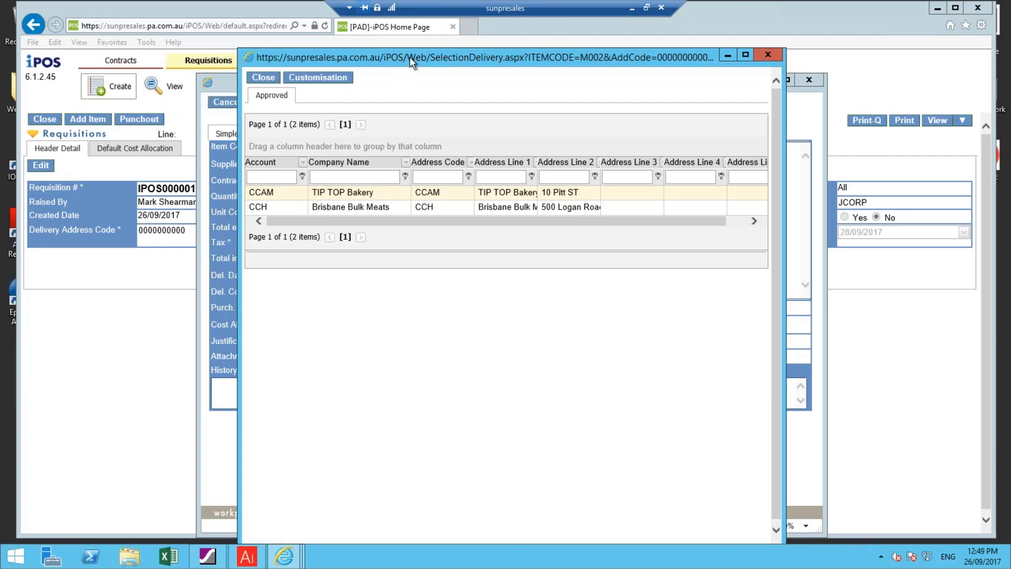
drag(409, 57, 482, 62)
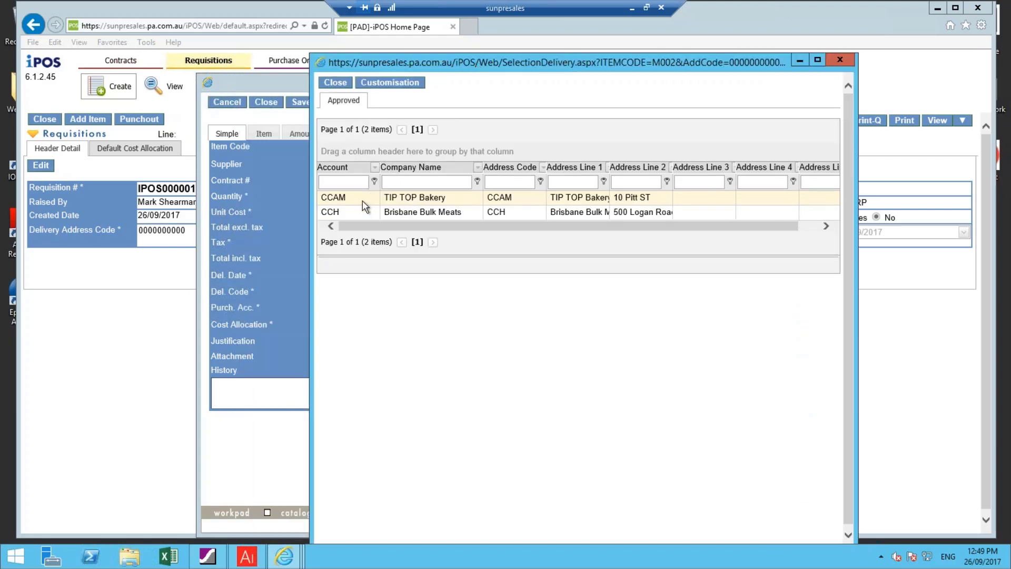
click(331, 215)
double_click(330, 215)
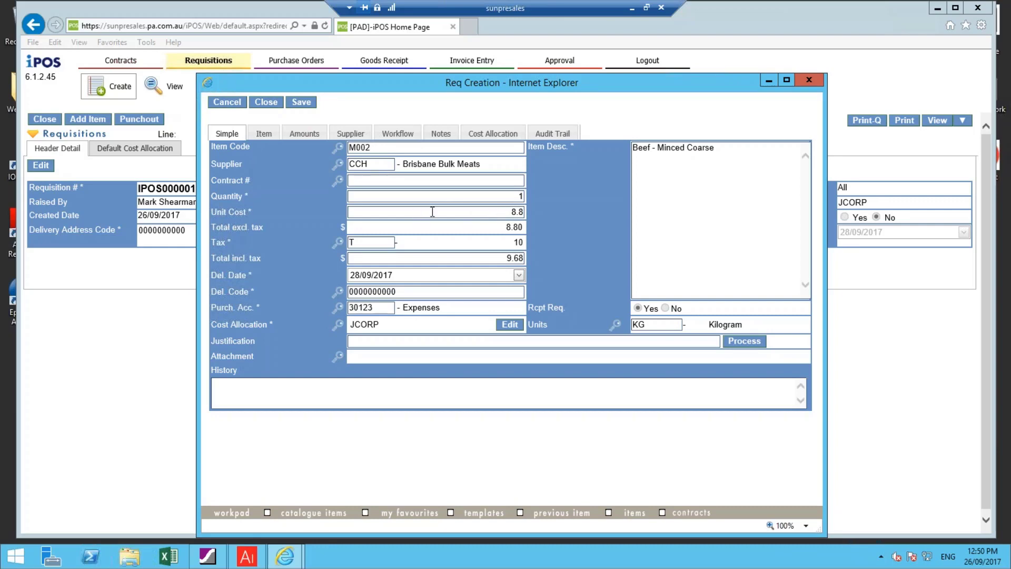
double_click(511, 196)
text(20)
click(490, 215)
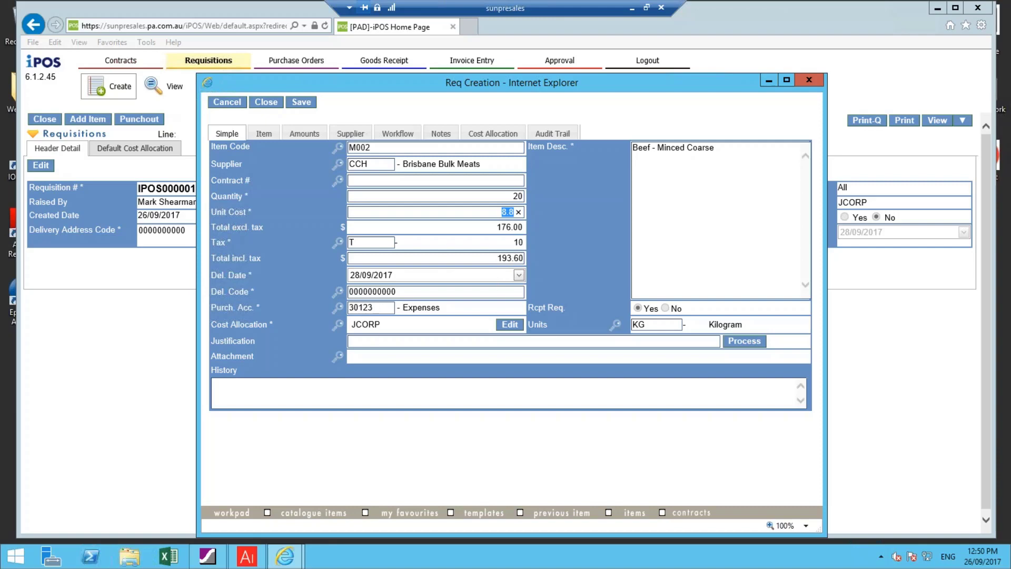
Enter the justification "food for the end of month function" and process it into the line's history
click(383, 339)
text(food)
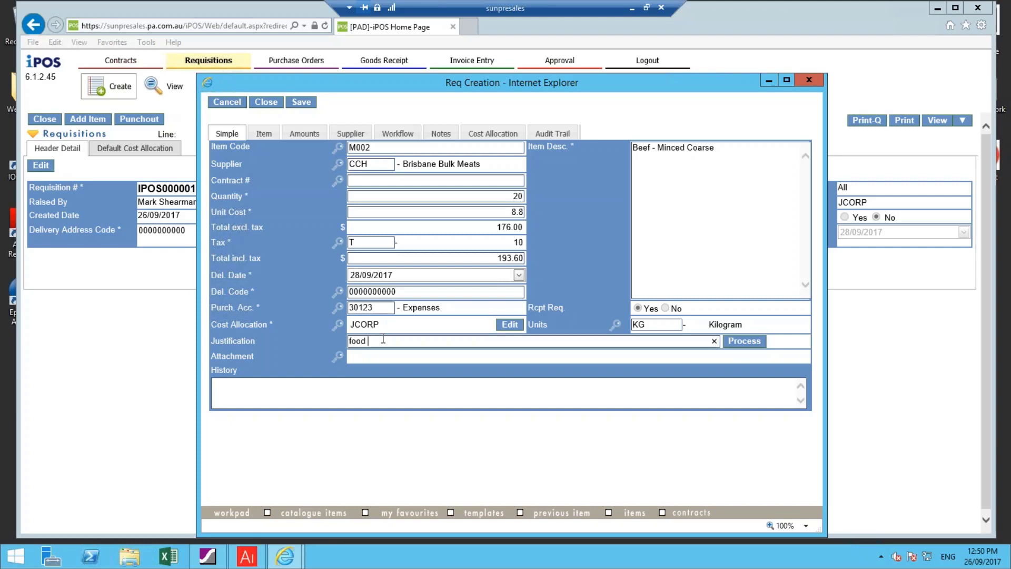
text(for thje an)
key(BackSpace)
key(BackSpace)
key(BackSpace)
key(BackSpace)
key(BackSpace)
key(BackSpace)
text(he end of month function)
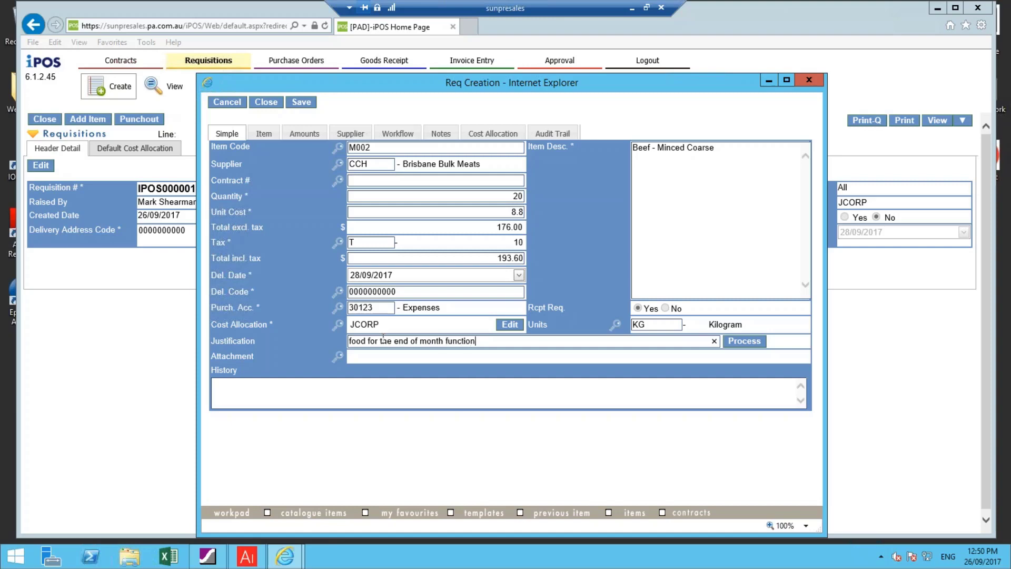
click(745, 341)
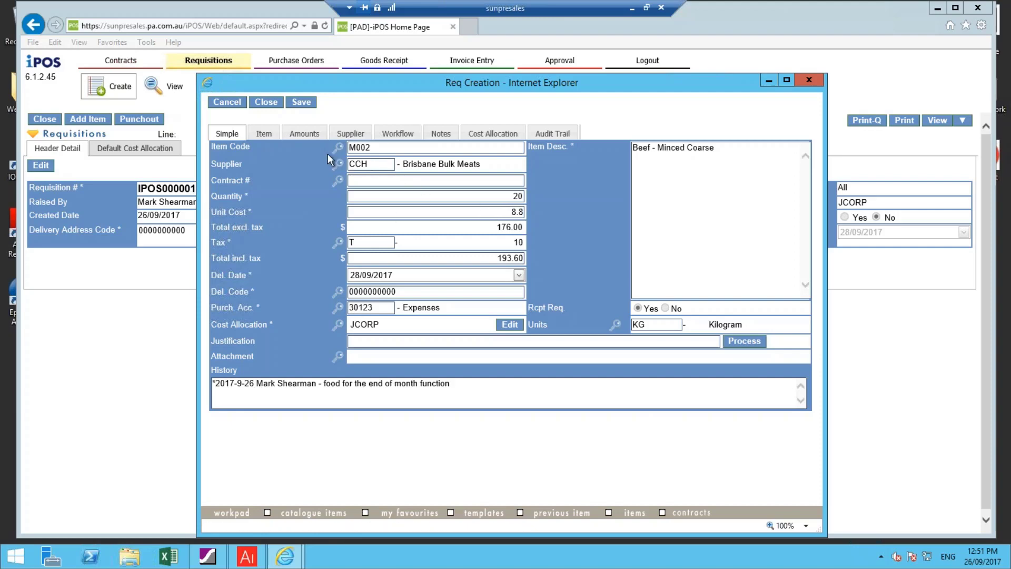
Check the minced beef line's supplier details, save the line despite the budget overrun, and close the item form
click(361, 136)
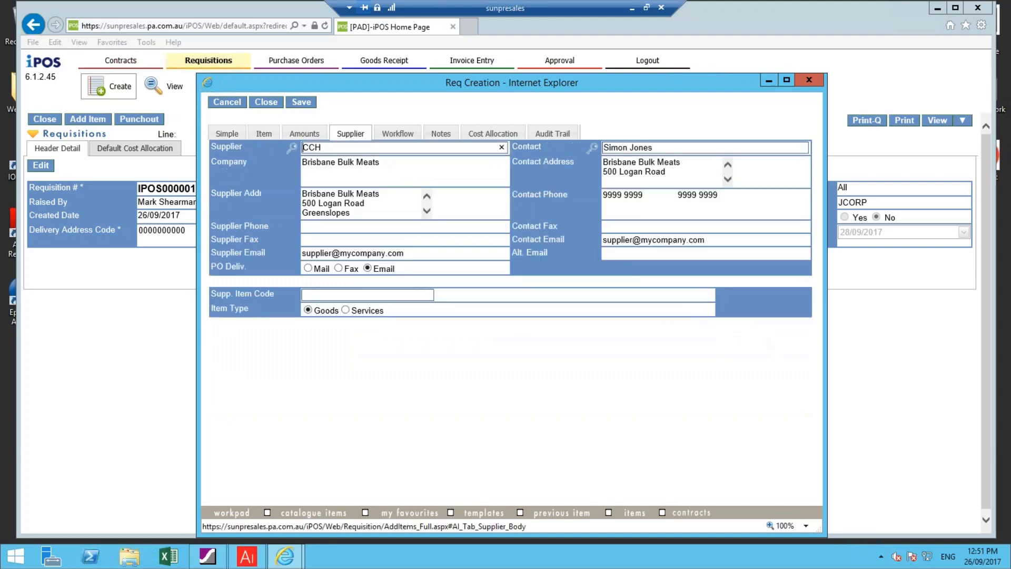
click(234, 138)
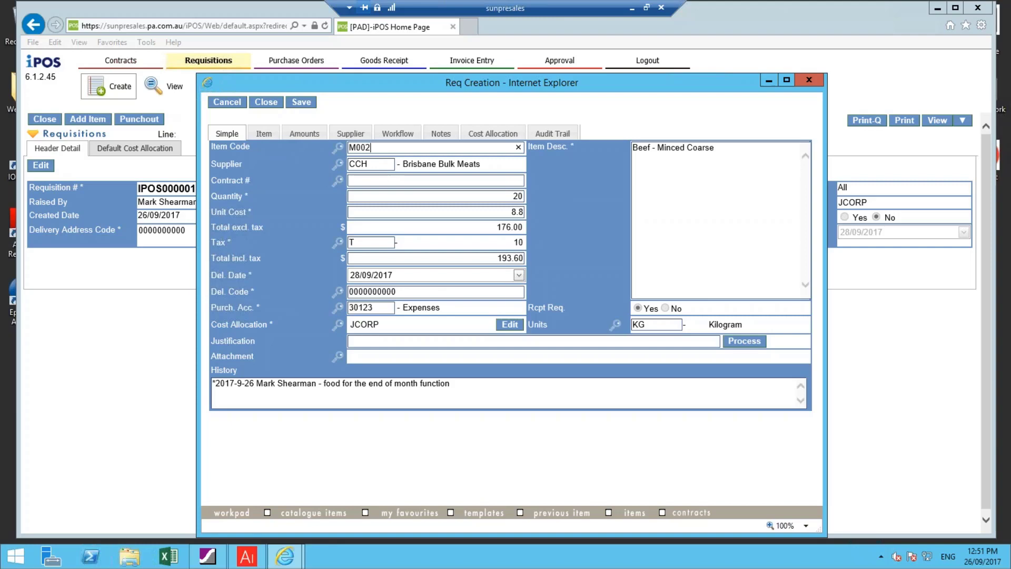
click(301, 104)
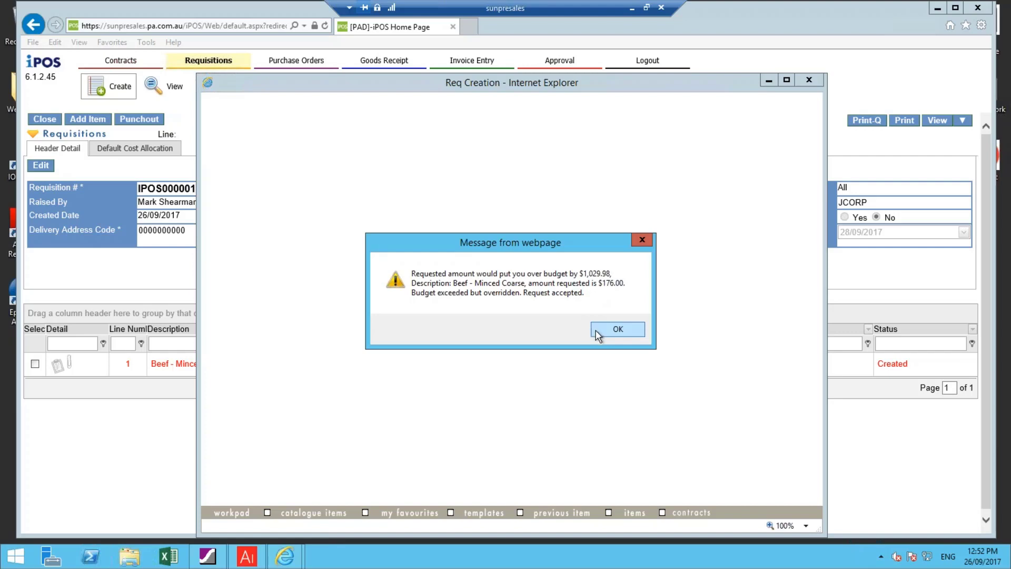
click(611, 331)
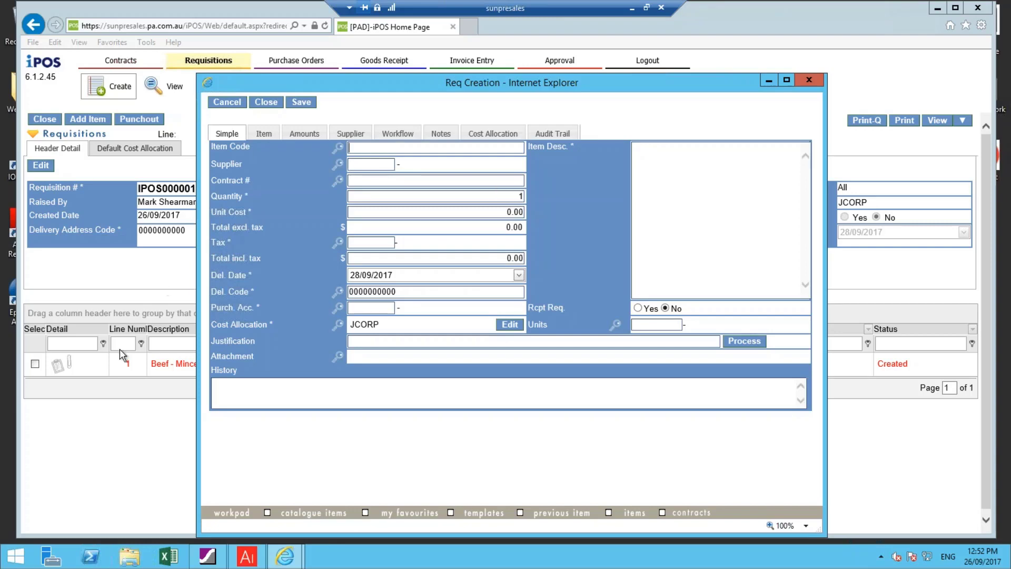
click(259, 100)
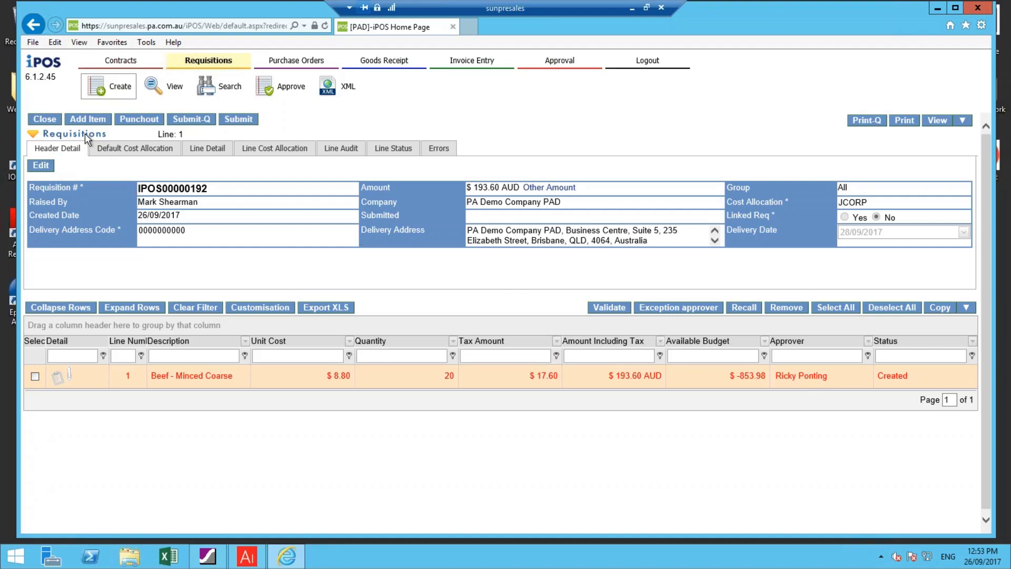
Add another item line to the requisition for B007 Bread Rolls Dinner - Wholemeal
click(91, 122)
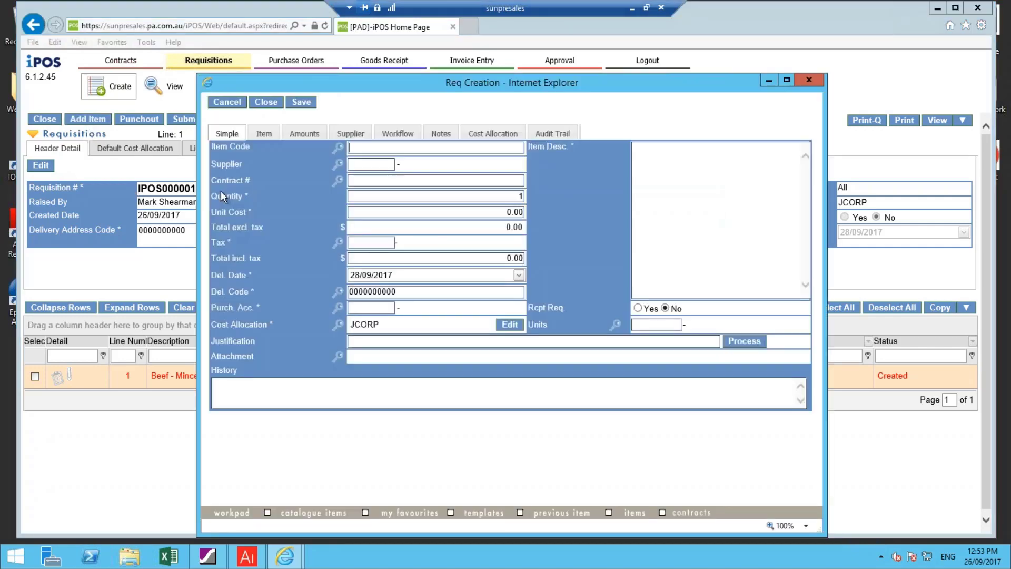
click(337, 148)
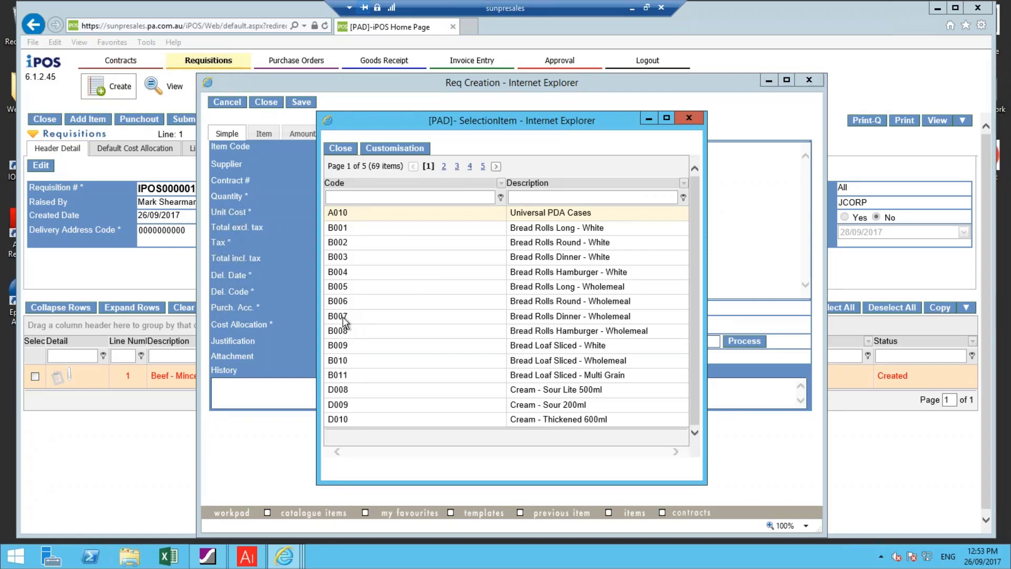
click(344, 318)
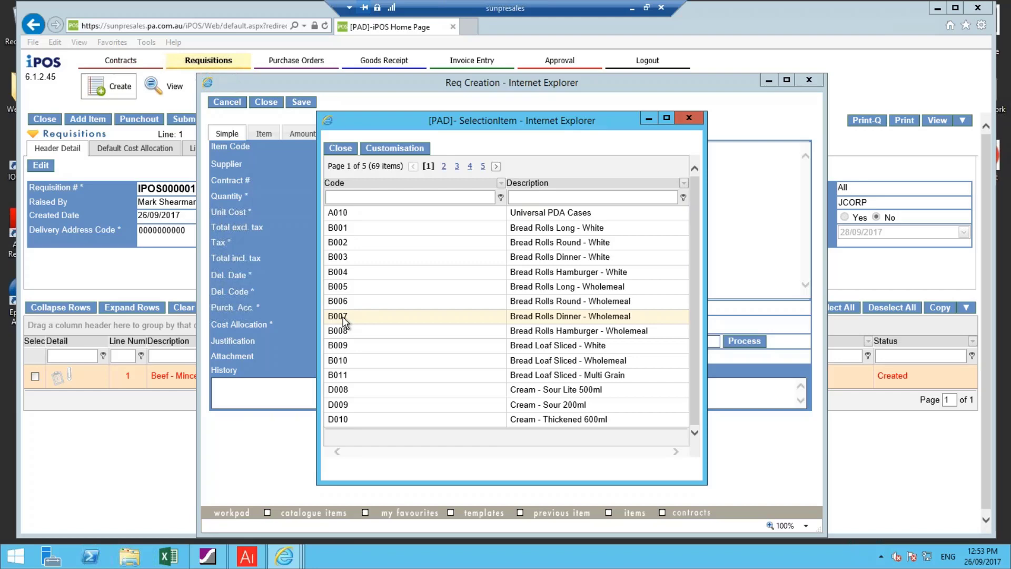
double_click(343, 318)
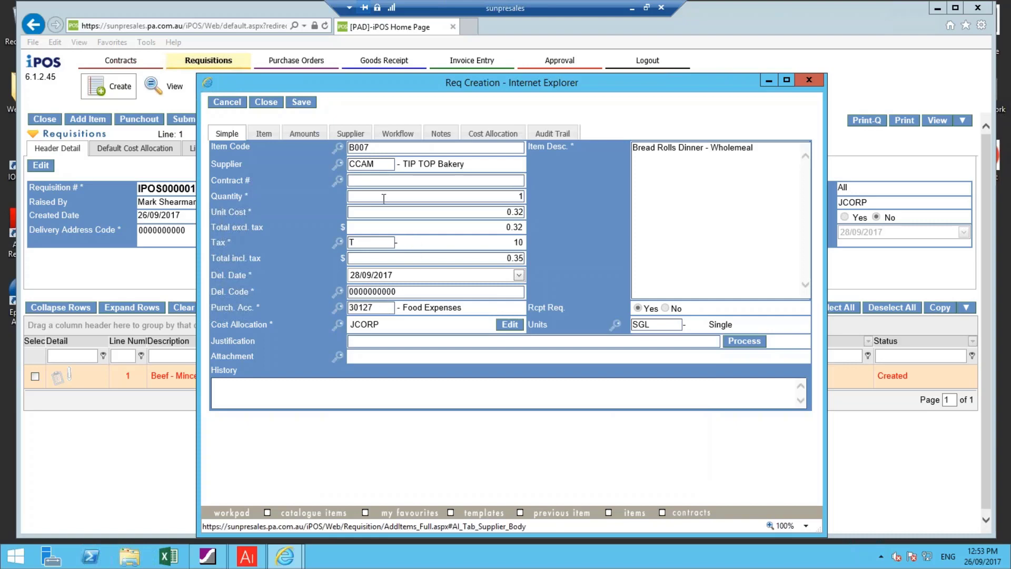
Compare the approved and full supplier lists for the bread rolls, and choose the approved supplier CCAM (TIP TOP Bakery)
click(342, 168)
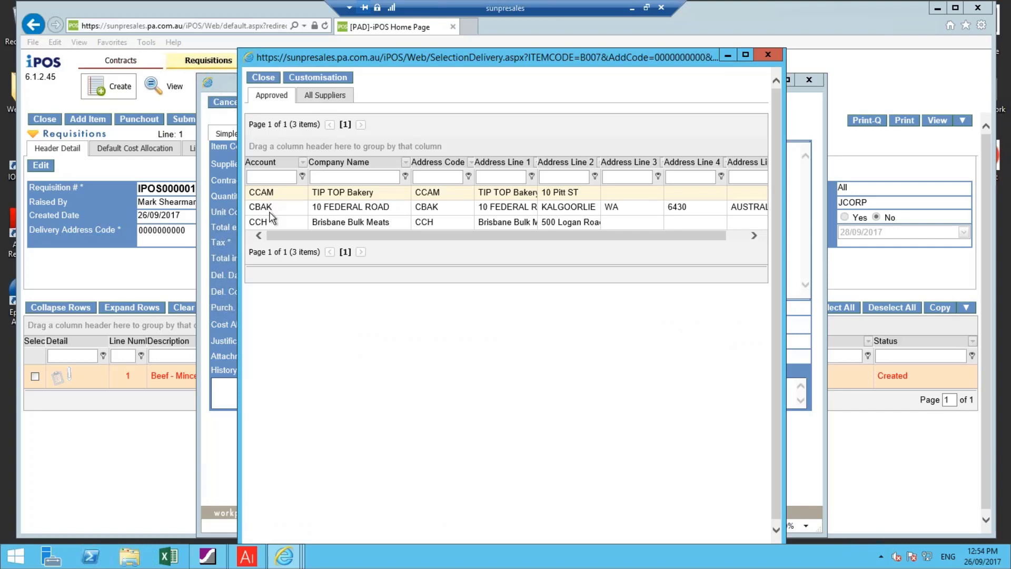
click(322, 97)
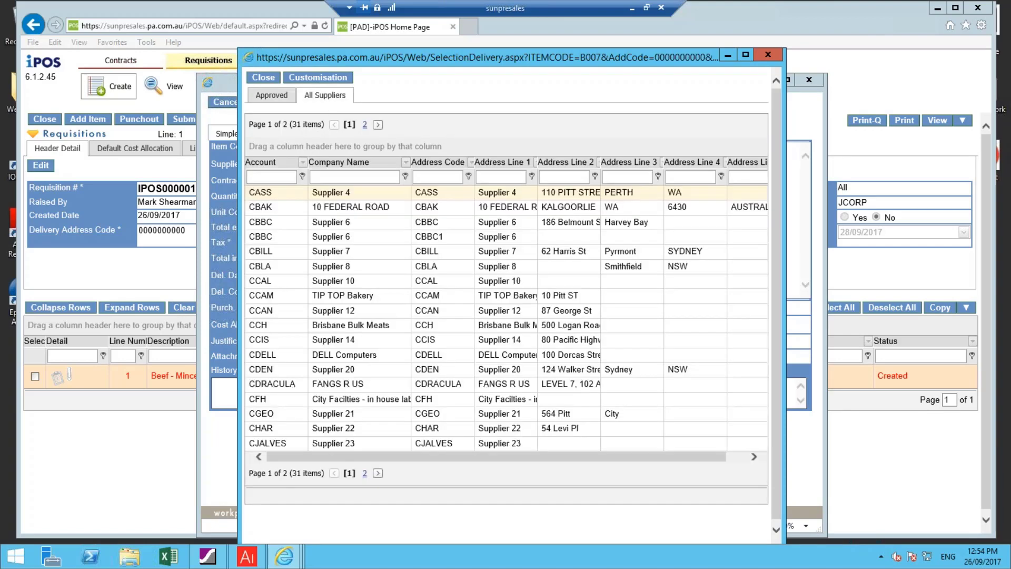
click(268, 98)
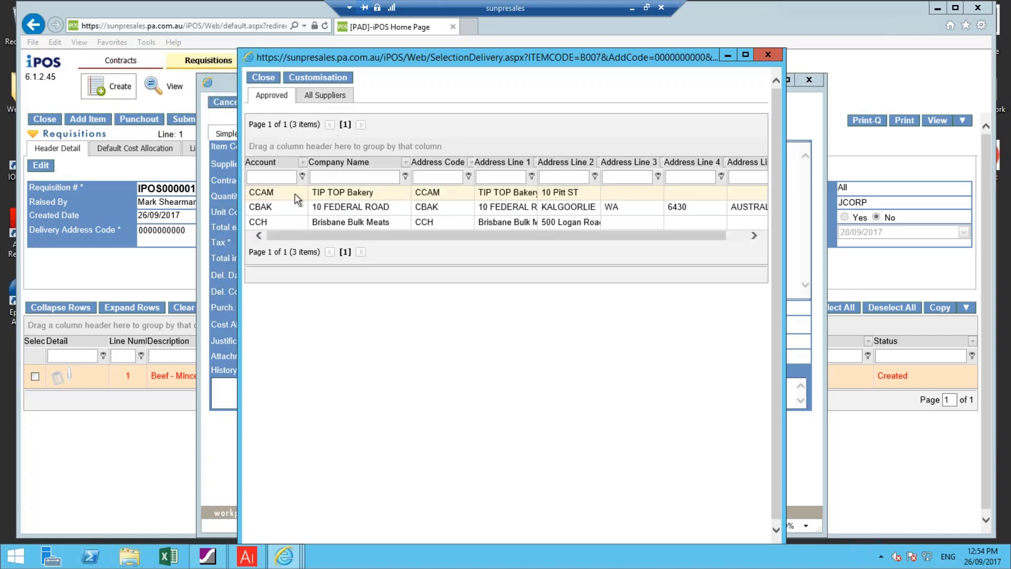
click(258, 190)
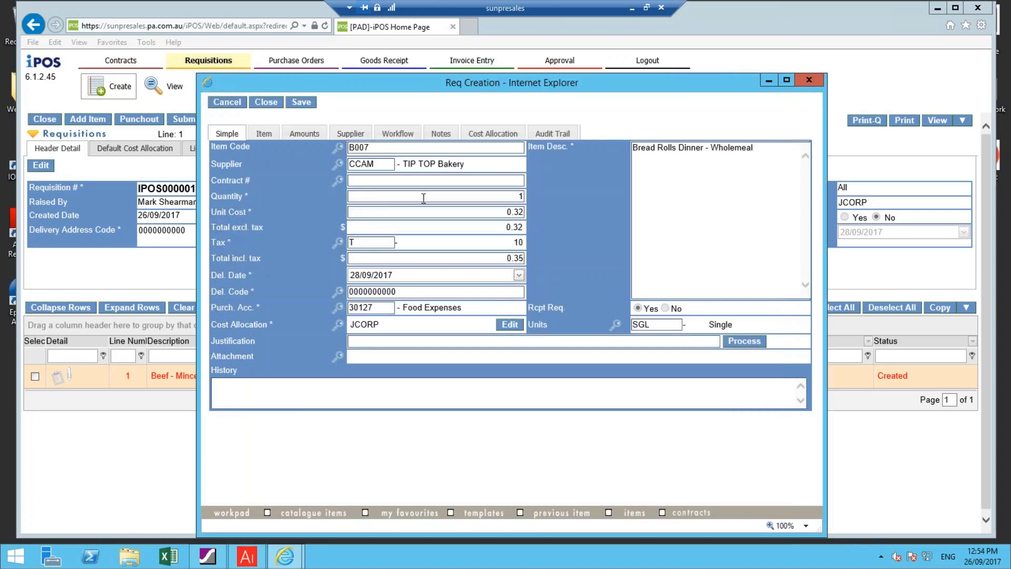
Set the bread rolls quantity to 100 and save the line
double_click(511, 196)
text(100)
key(Tab)
click(302, 103)
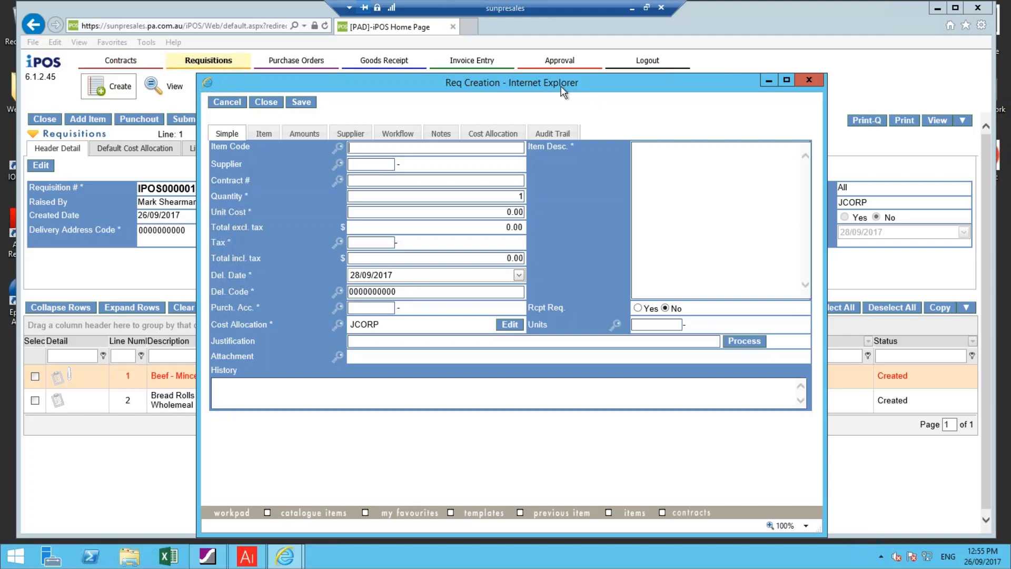
Find sauce items in the catalogue by description and put F003 Fountain BBQ Sauce 500ml on a new requisition line
drag(562, 88, 422, 72)
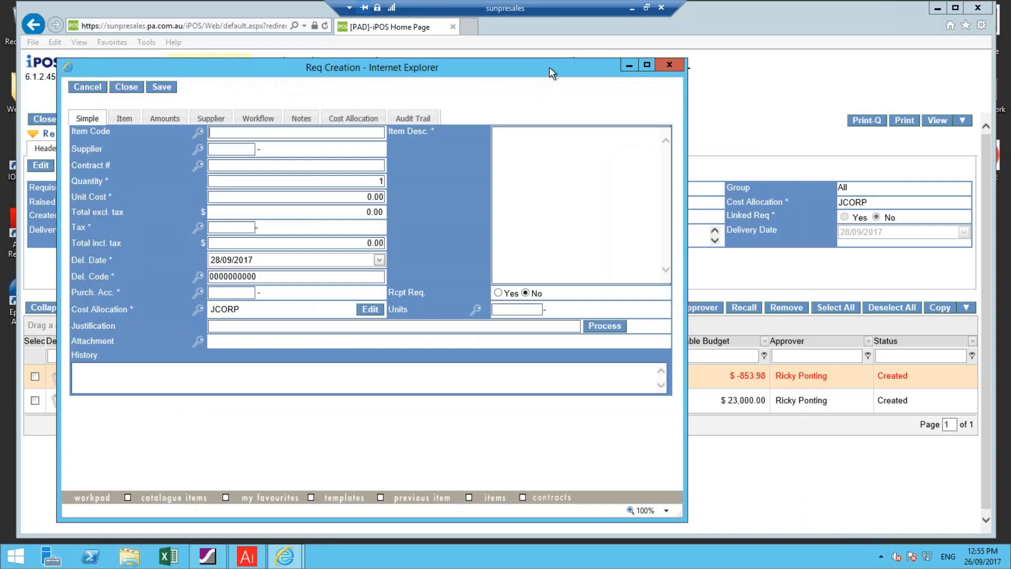
drag(555, 65, 698, 44)
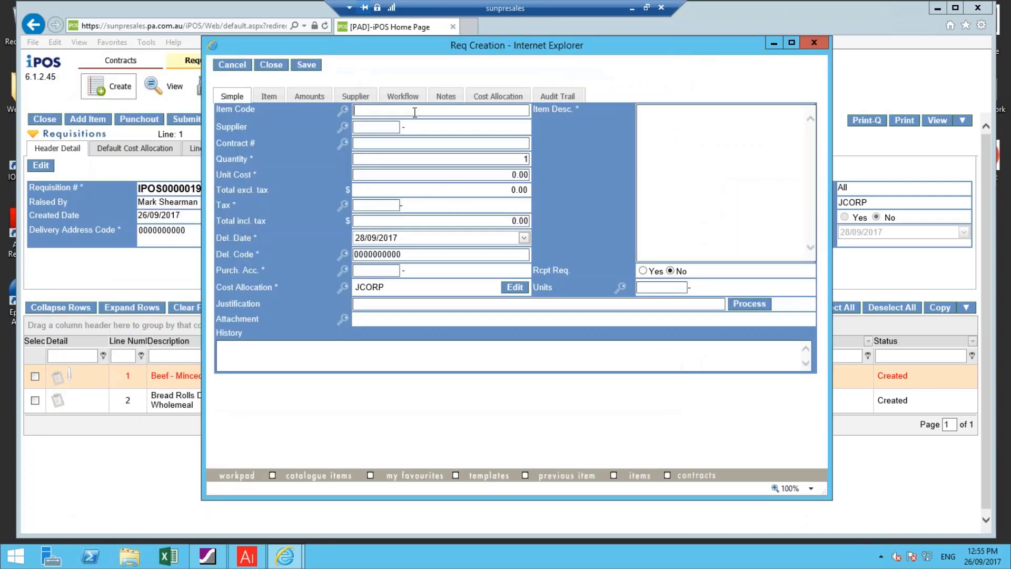
click(345, 110)
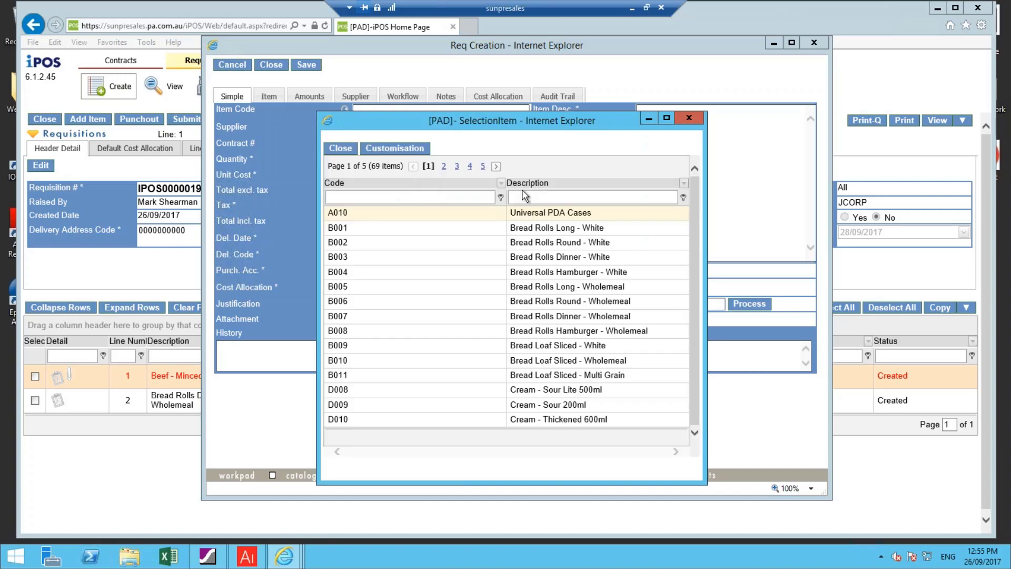
click(525, 197)
text(sa)
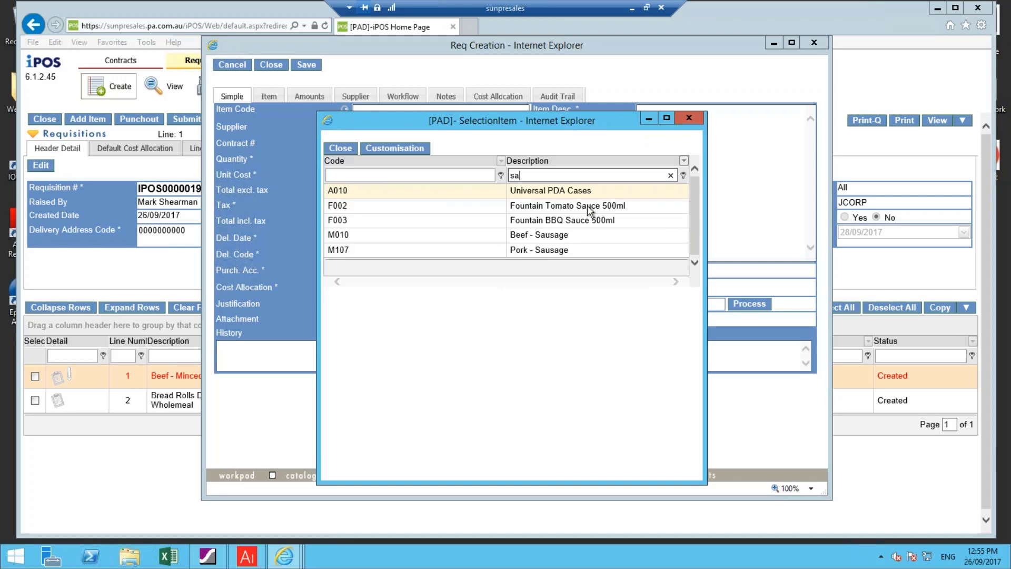
click(334, 218)
double_click(334, 220)
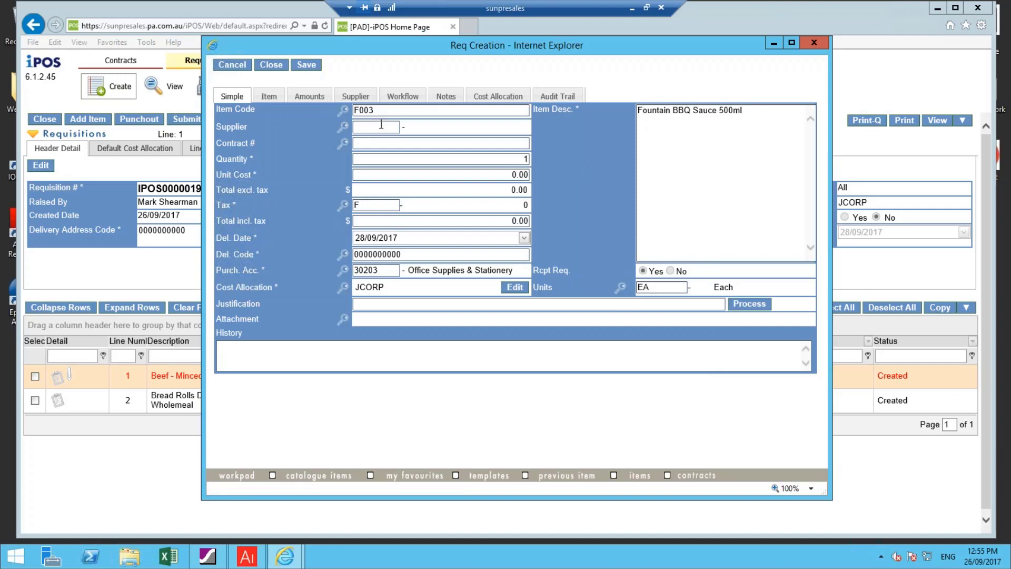
Compare the approved and full supplier lists for the BBQ sauce, and choose supplier CCH (Brisbane Bulk Meats)
click(344, 126)
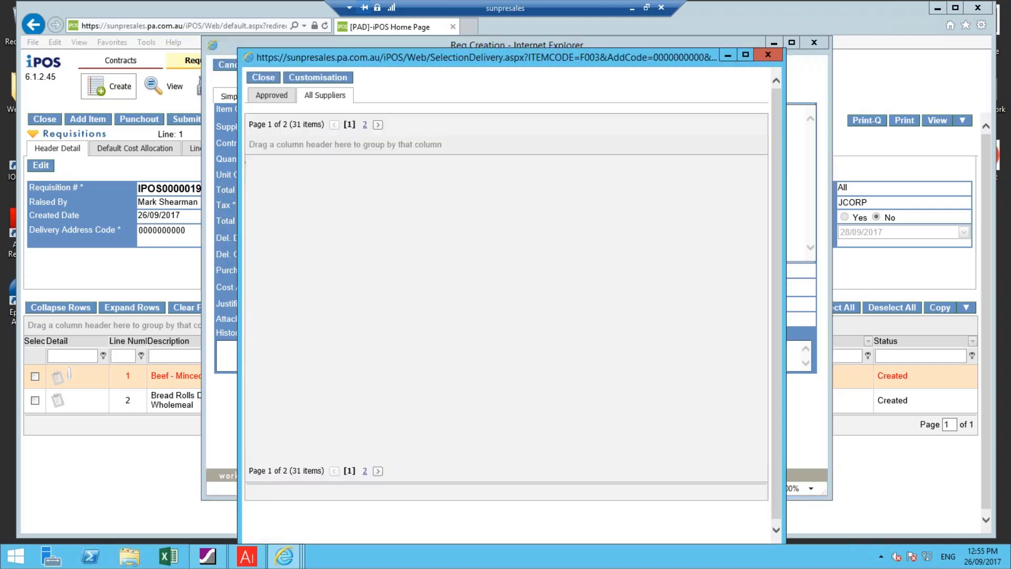
click(271, 96)
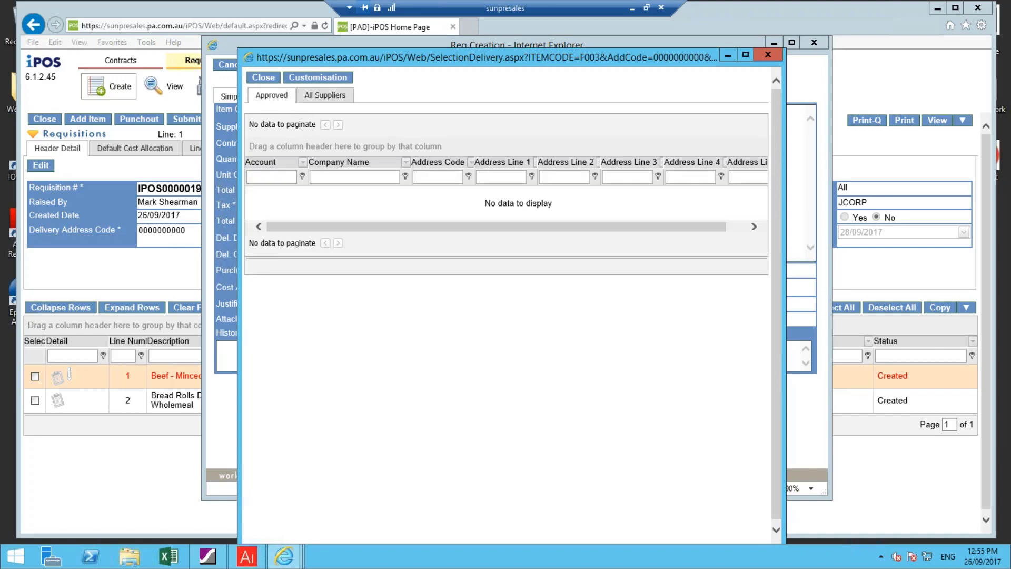
click(303, 97)
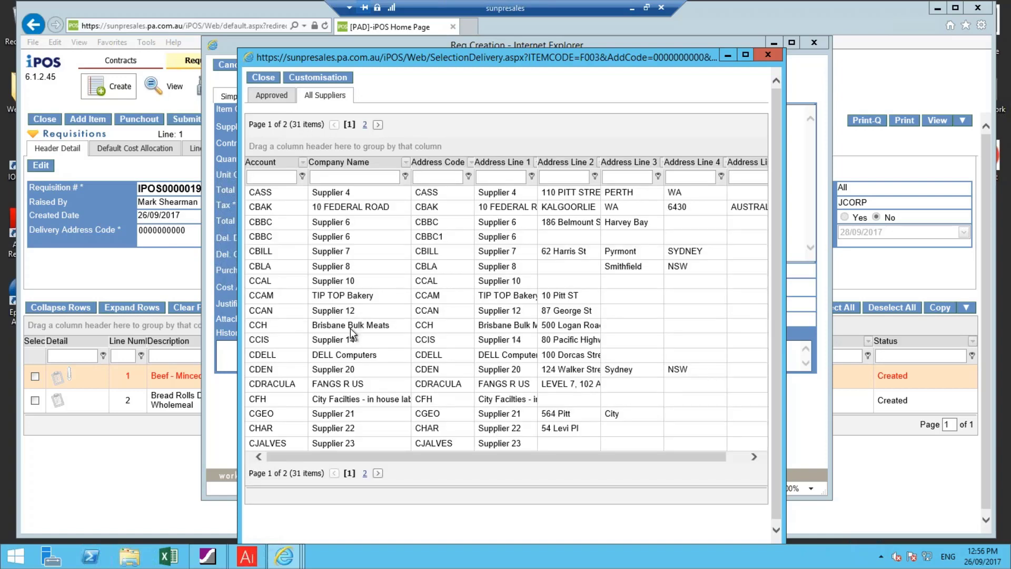
double_click(262, 326)
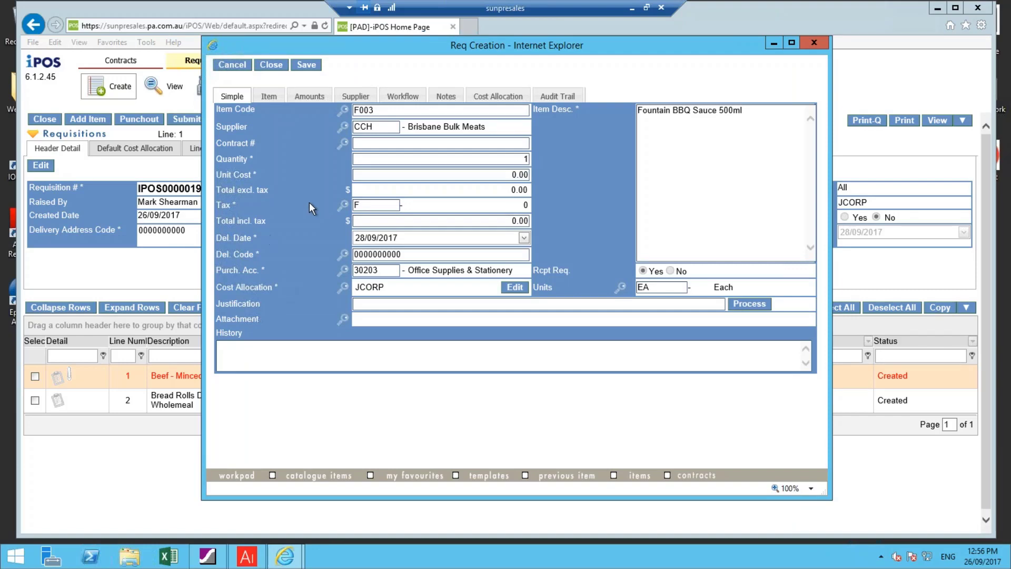
Set the BBQ sauce quantity to 10 and the unit cost to 25.90, and save the line
click(486, 161)
text(10)
key(Tab)
text(25.90)
key(Tab)
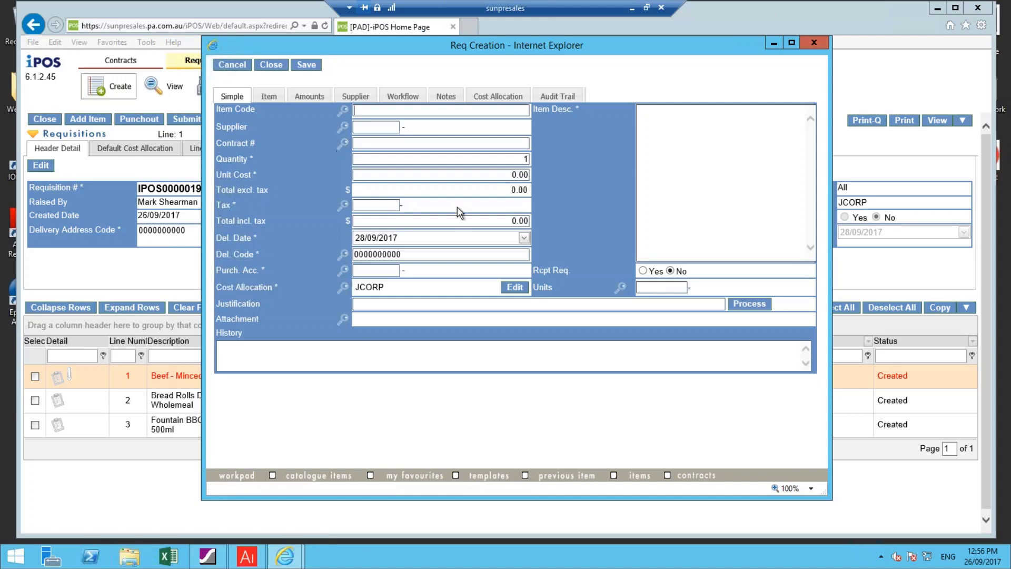
Close the item form and submit the requisition for approval
click(271, 66)
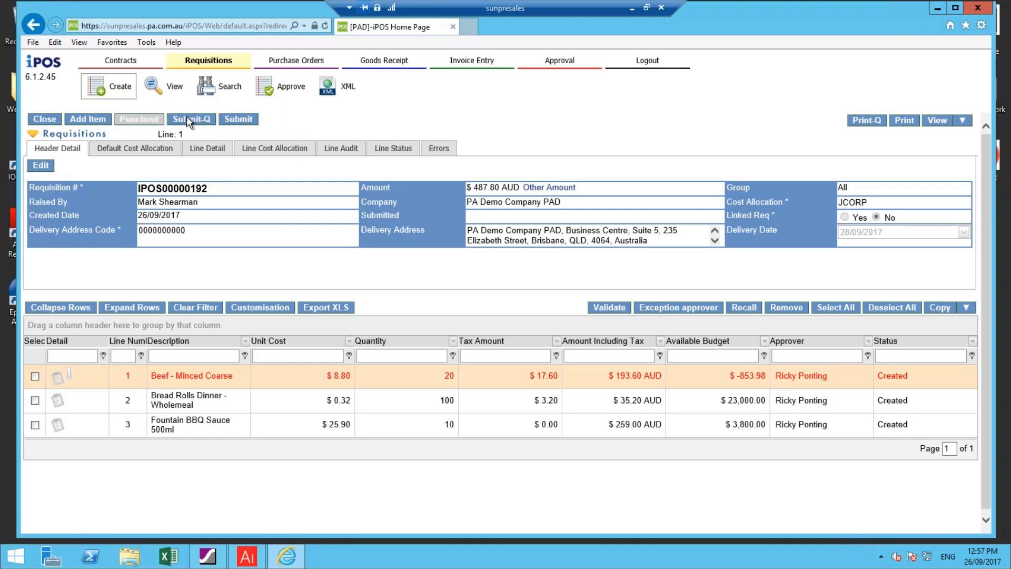
click(235, 120)
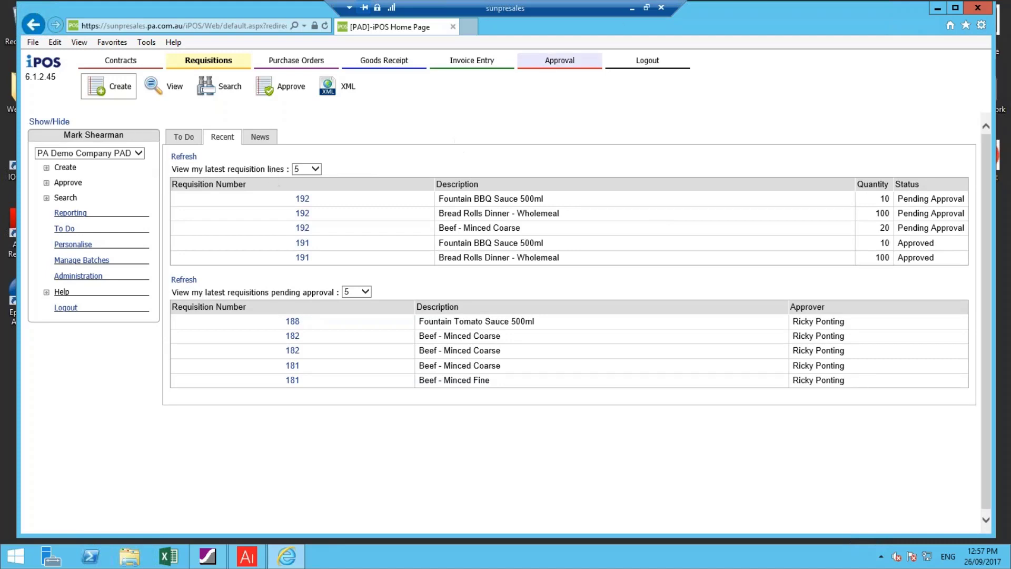
Switch to Outlook to view the Requisition Approval notification e-mail, and return to the iPOS remote session
click(631, 8)
mouse_move(295, 558)
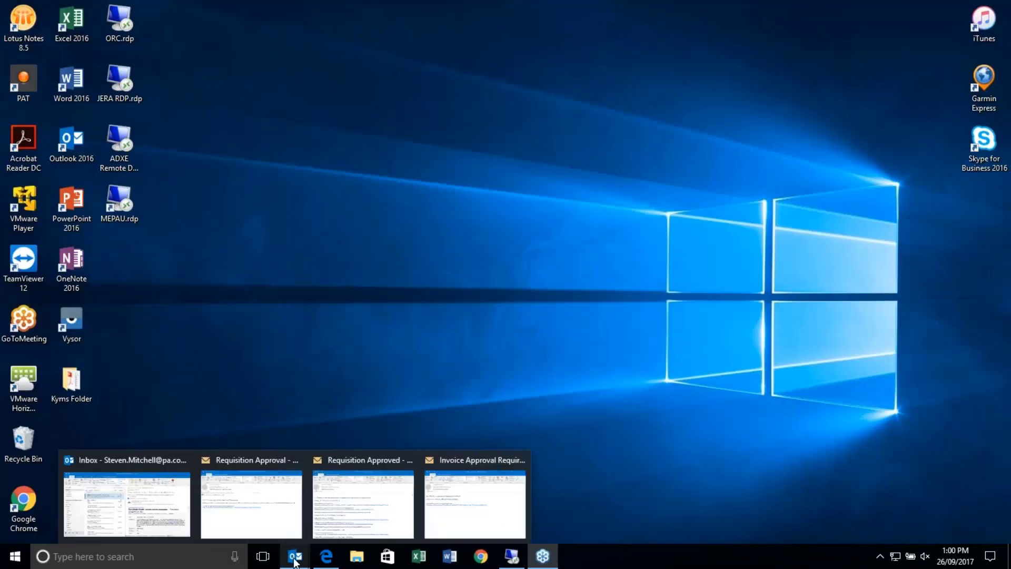
click(277, 516)
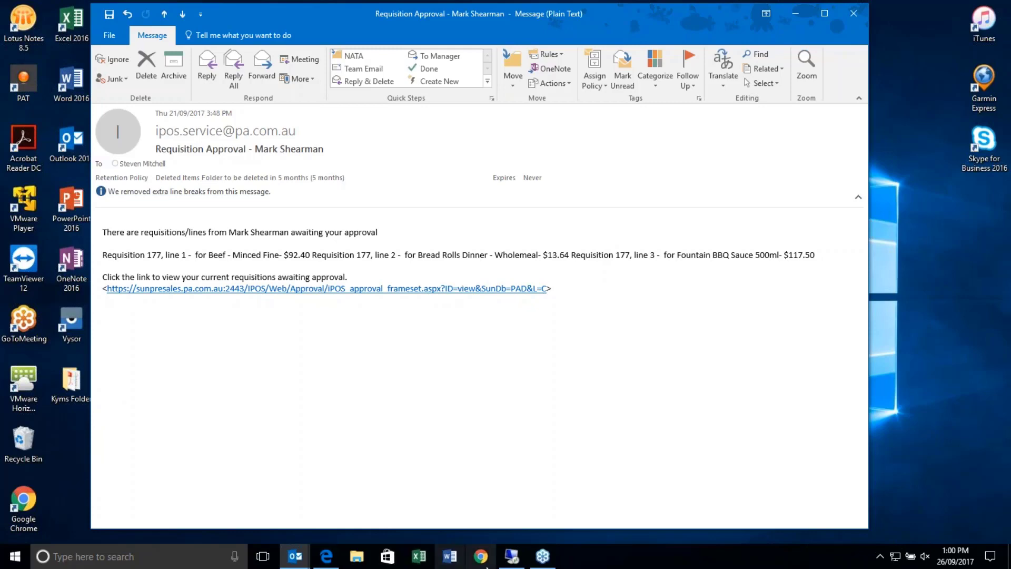
click(513, 559)
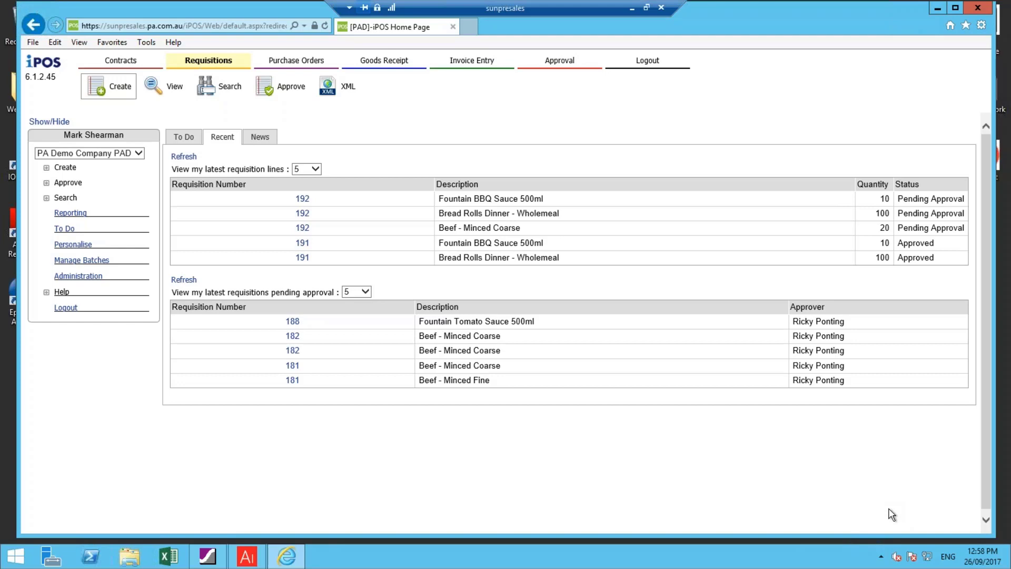
Log out, sign in with the approver's user name and password, and open the requisition lines awaiting approval
click(651, 62)
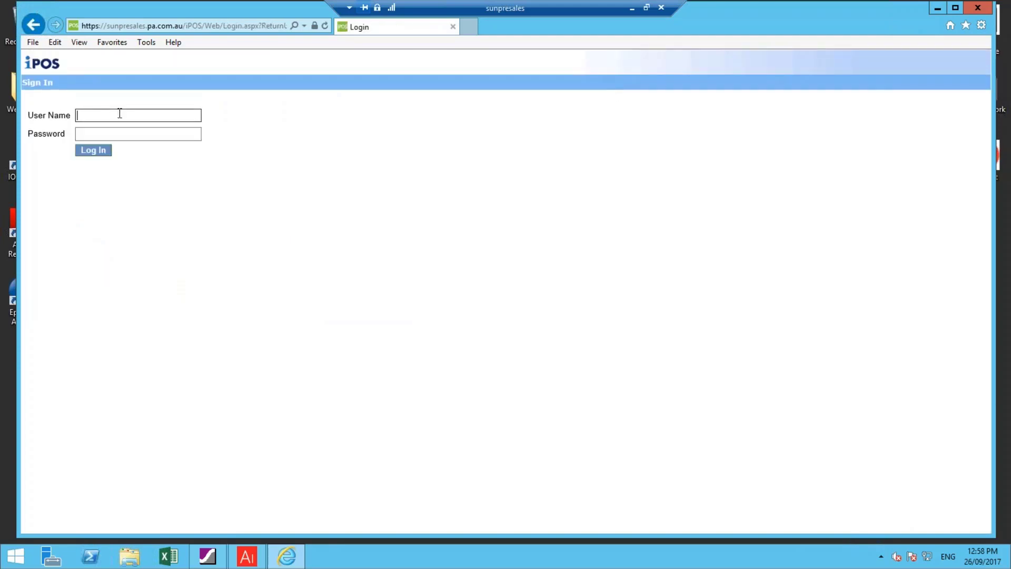
text(rickyponting)
key(Tab)
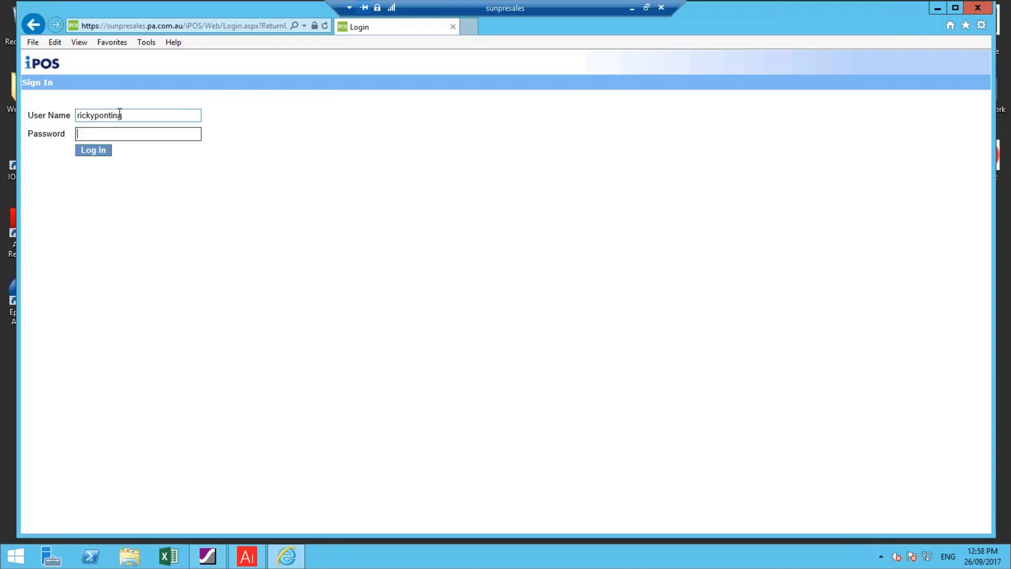
text(••••)
key(Return)
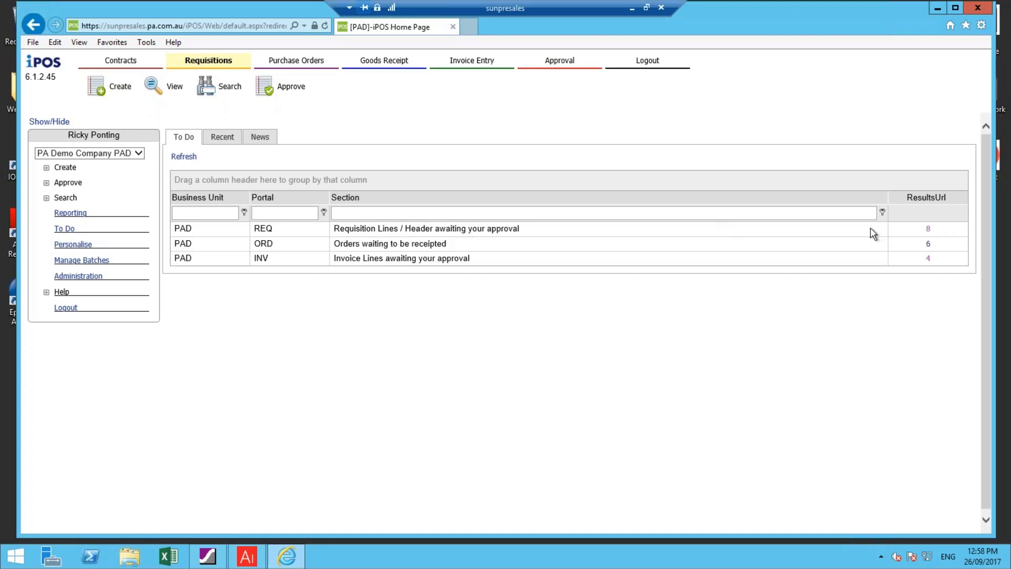
click(929, 230)
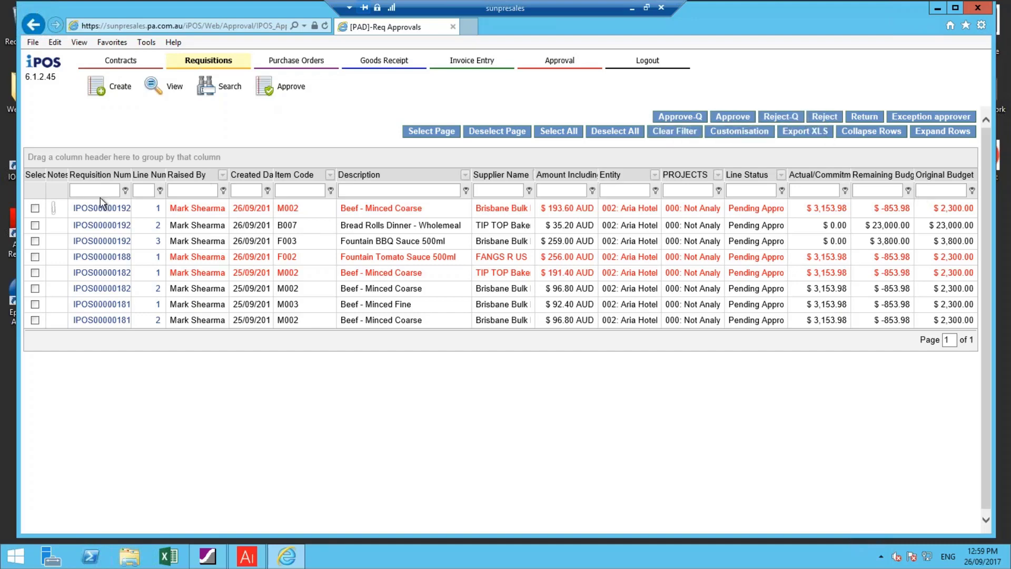
click(35, 208)
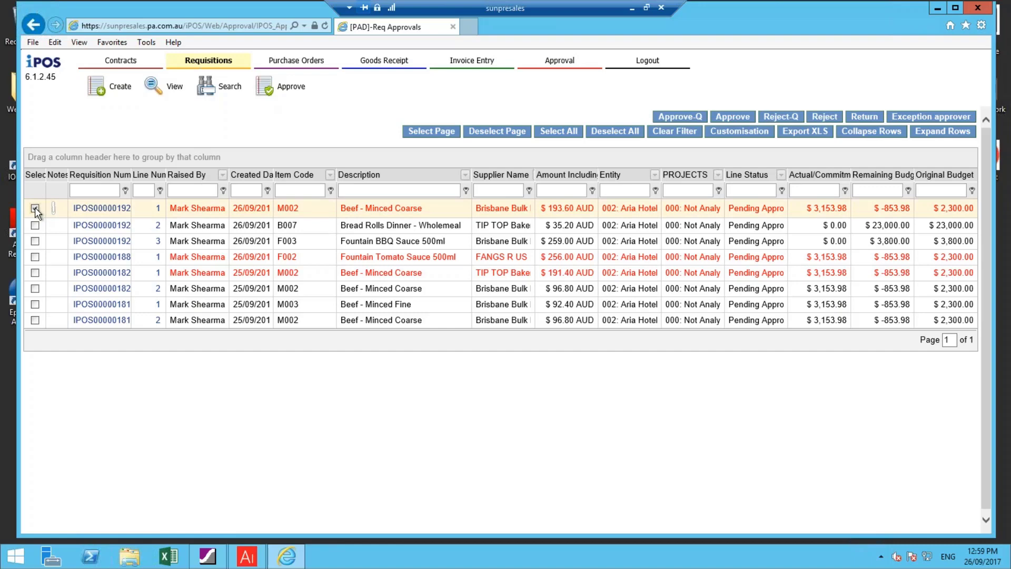
click(823, 117)
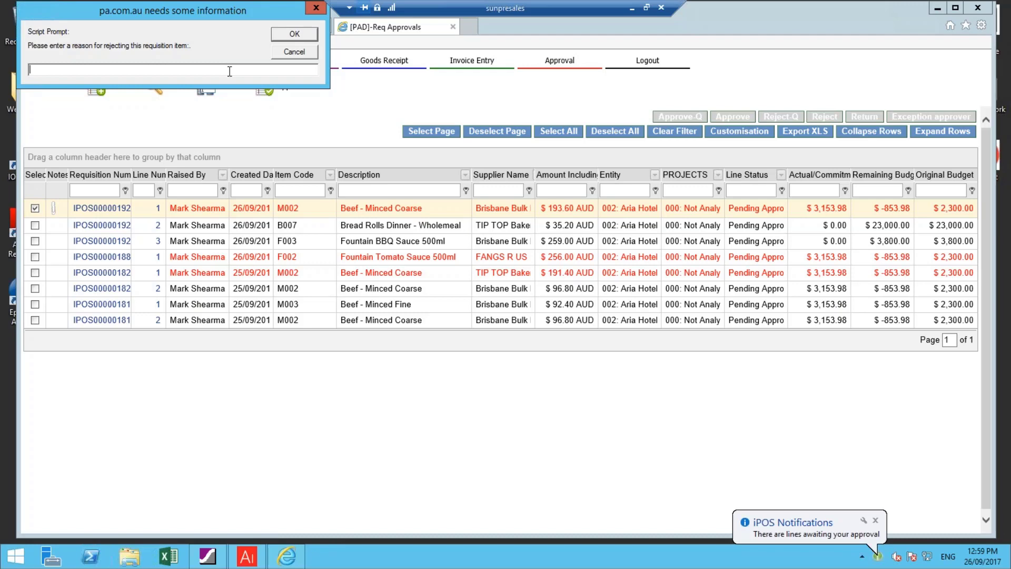
click(287, 52)
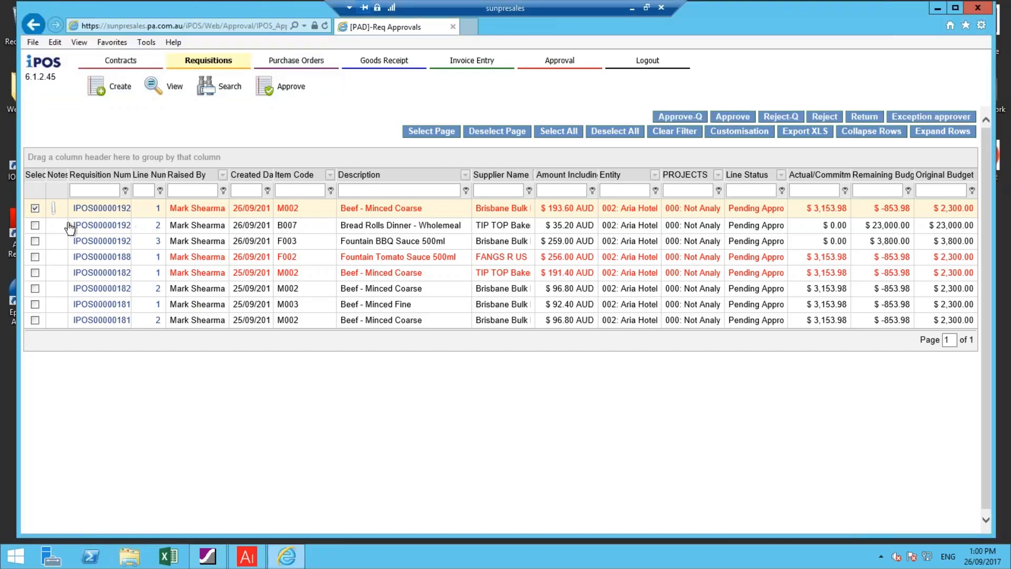
Select the new requisition's bread rolls and BBQ sauce lines, and inspect the minced beef line's item details
click(35, 226)
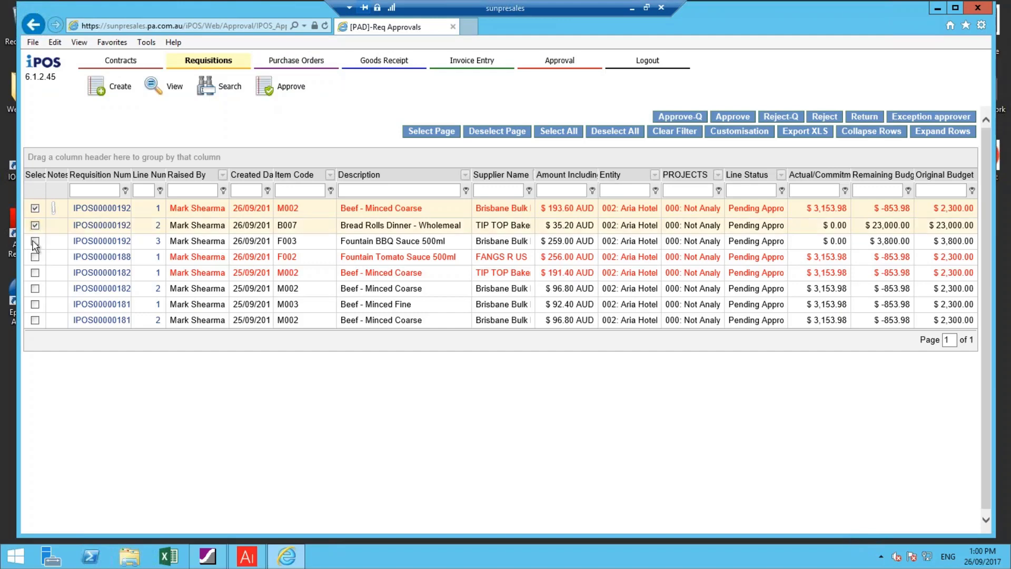
click(34, 241)
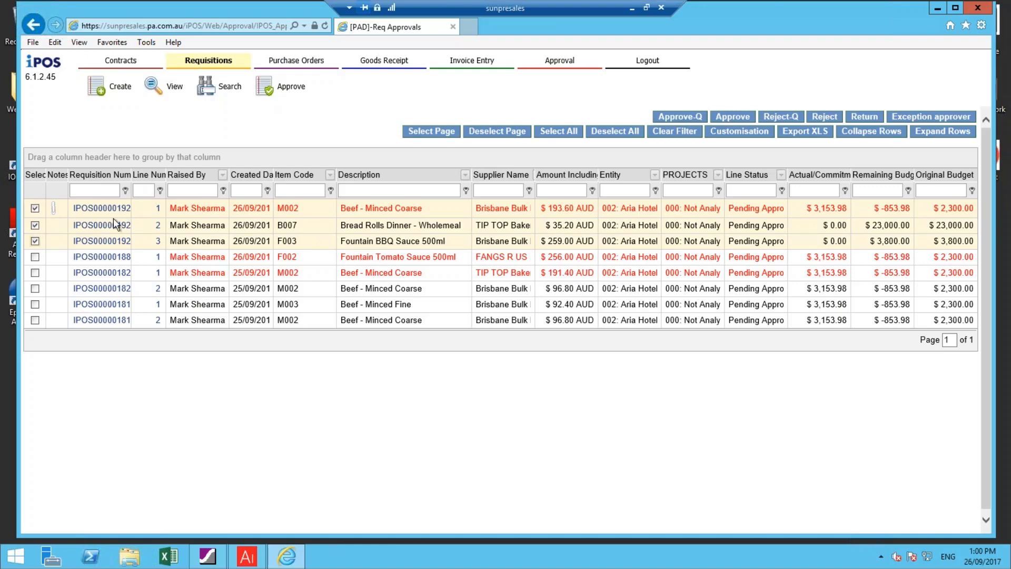
click(159, 210)
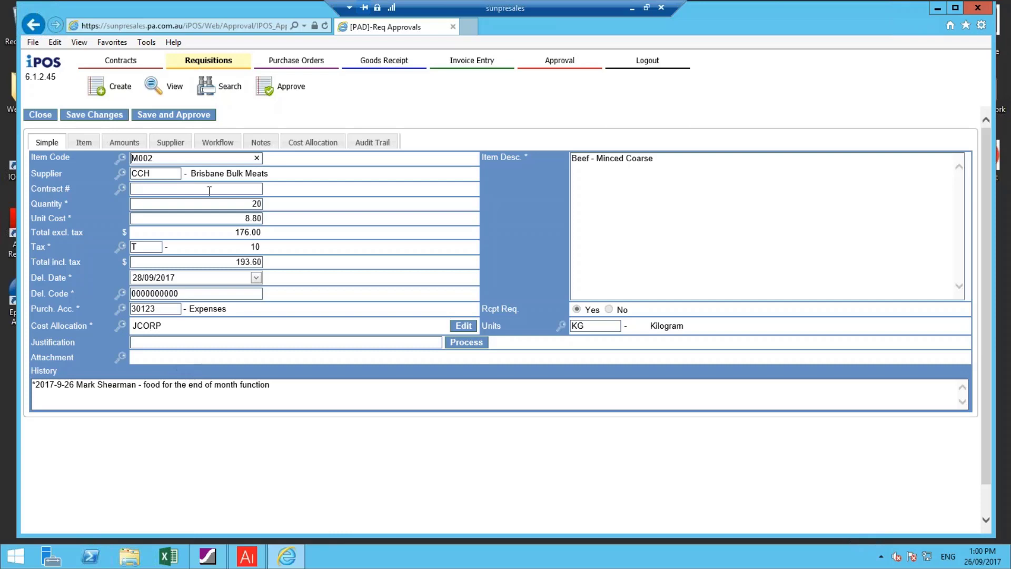
click(32, 115)
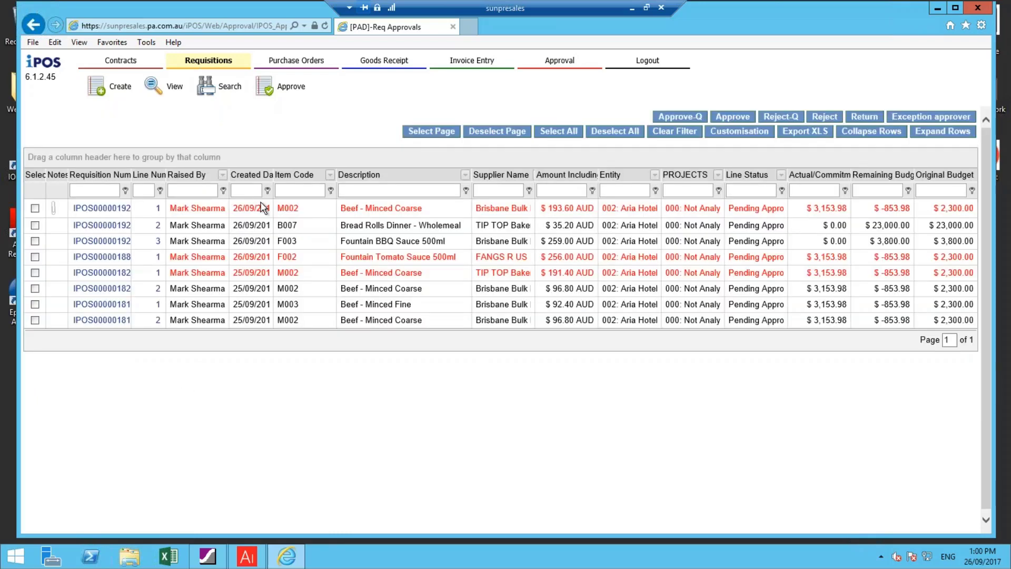
Approve the new requisition's minced beef, bread rolls and BBQ sauce lines together, and close the resulting message list
click(35, 208)
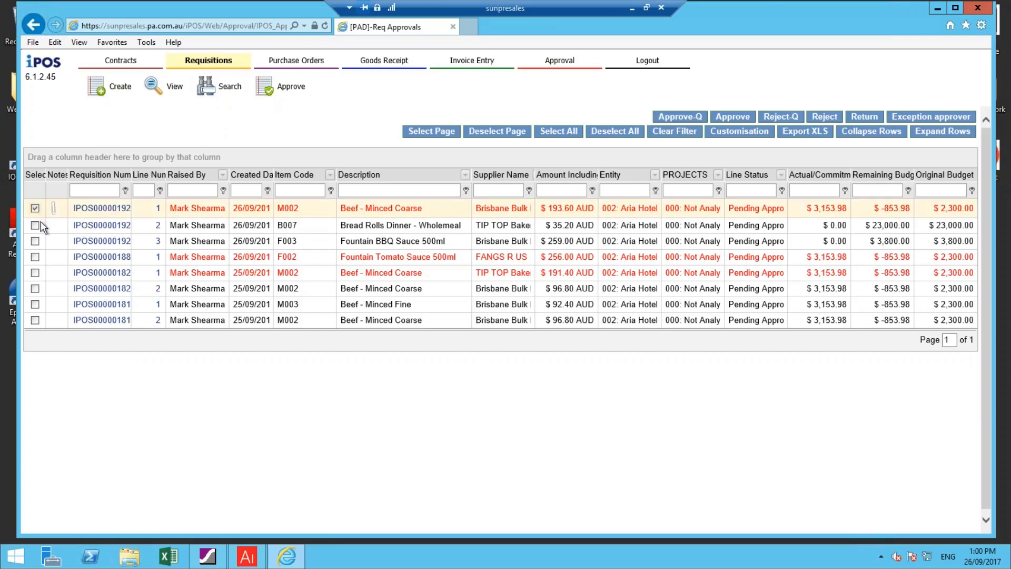
click(34, 225)
click(35, 241)
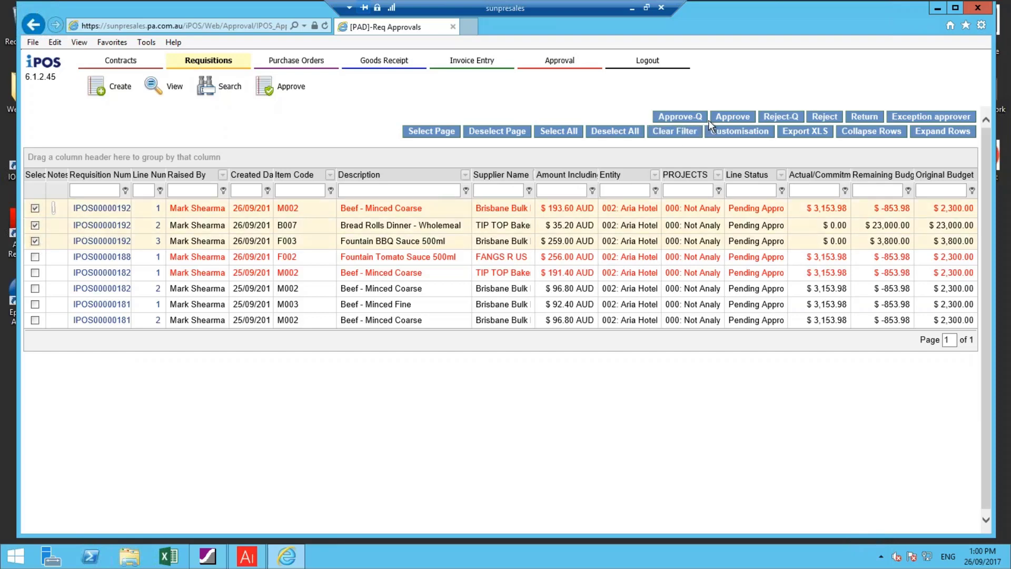
click(726, 117)
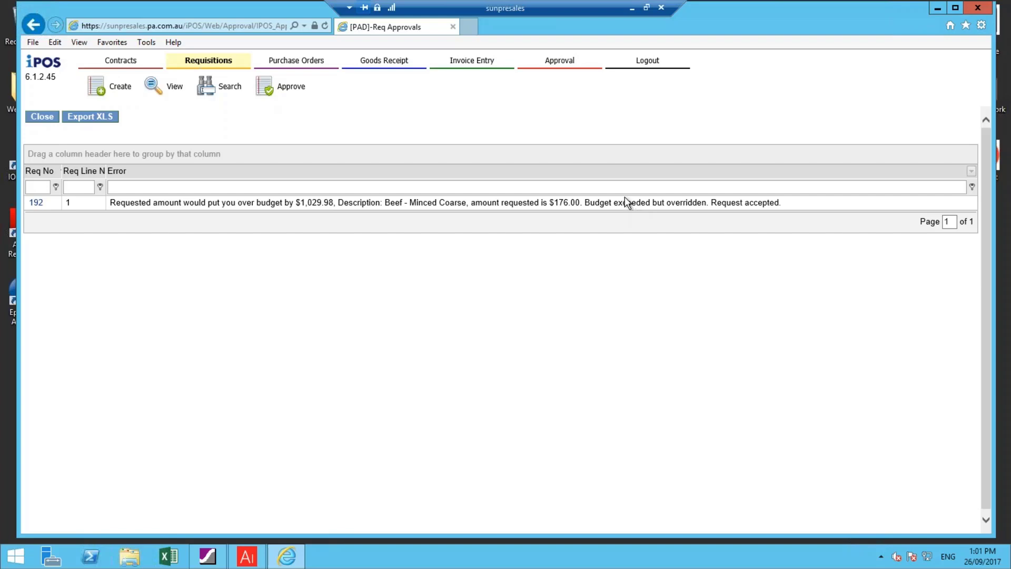
click(44, 118)
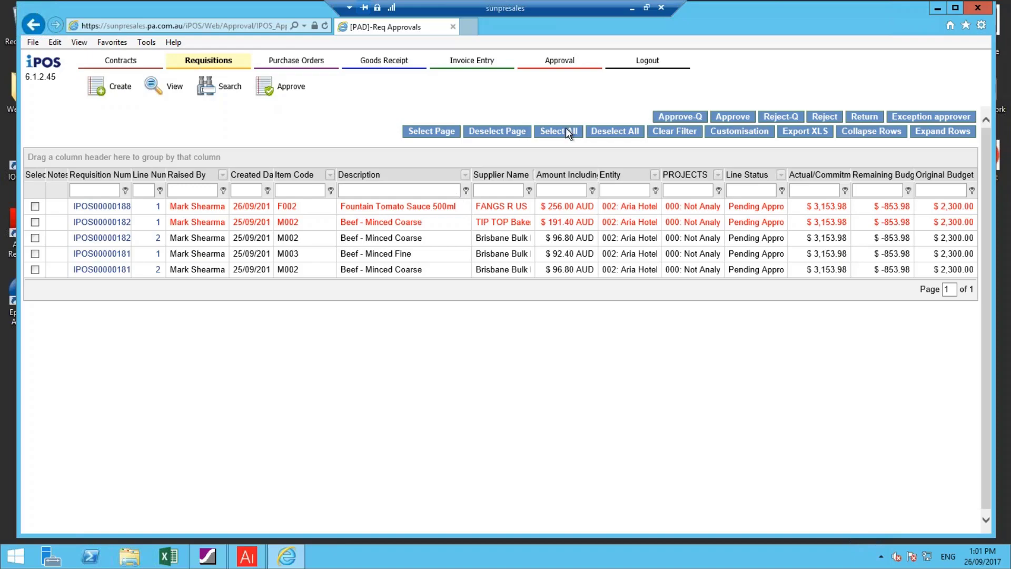
Switch to Outlook to view the Requisition Approved notification e-mail, and return to the iPOS remote session
click(630, 9)
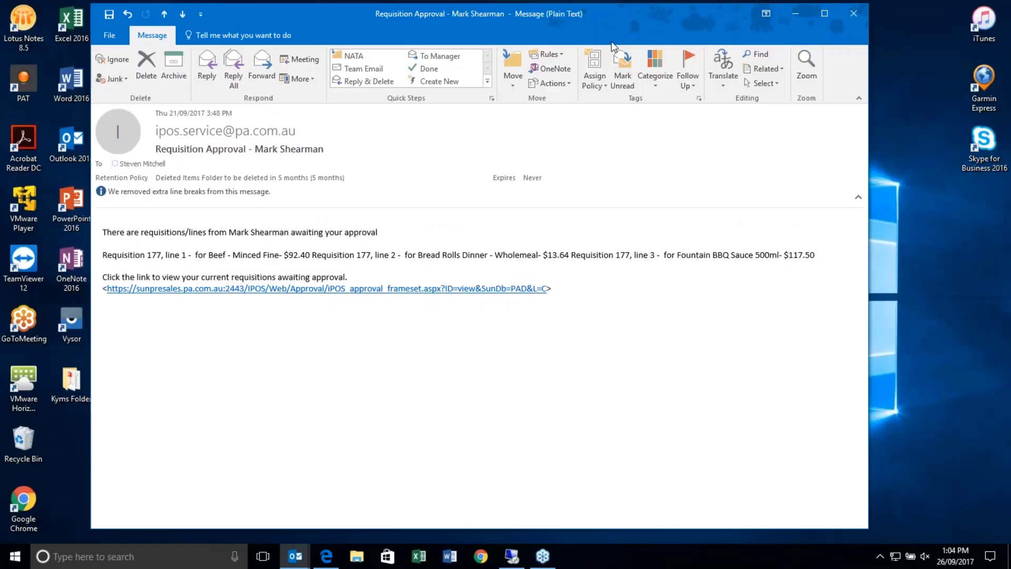
click(296, 557)
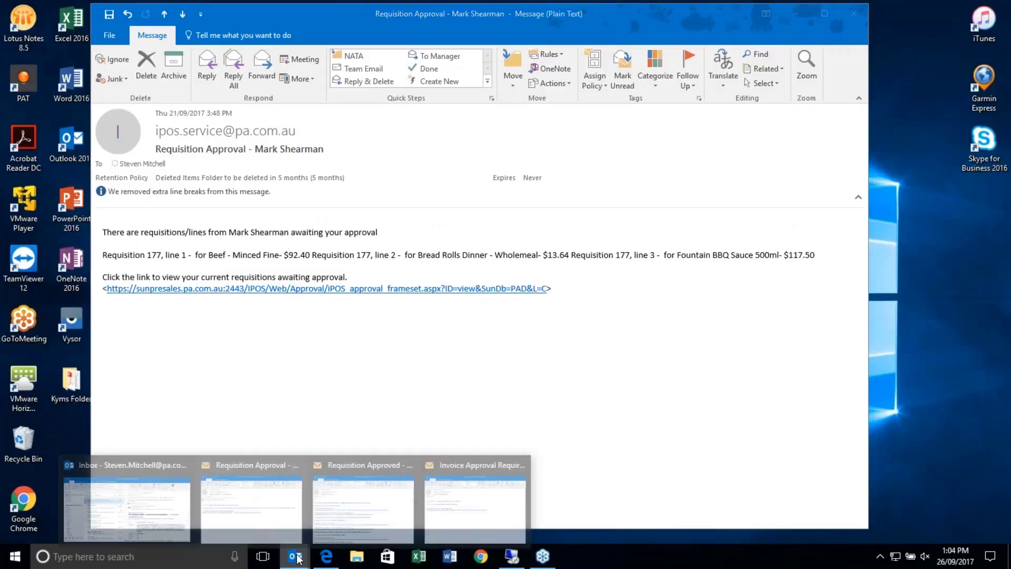
click(332, 516)
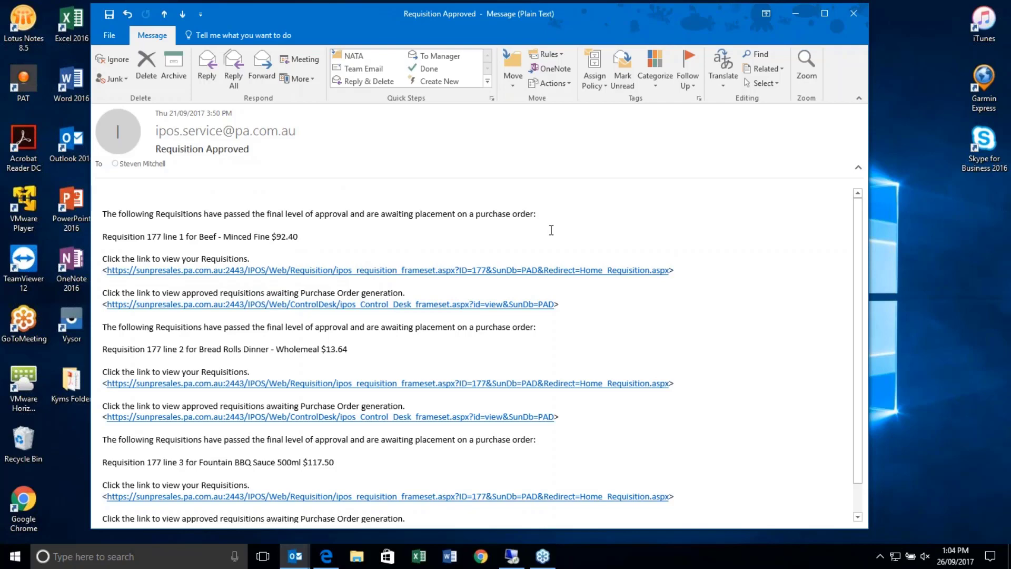
click(508, 557)
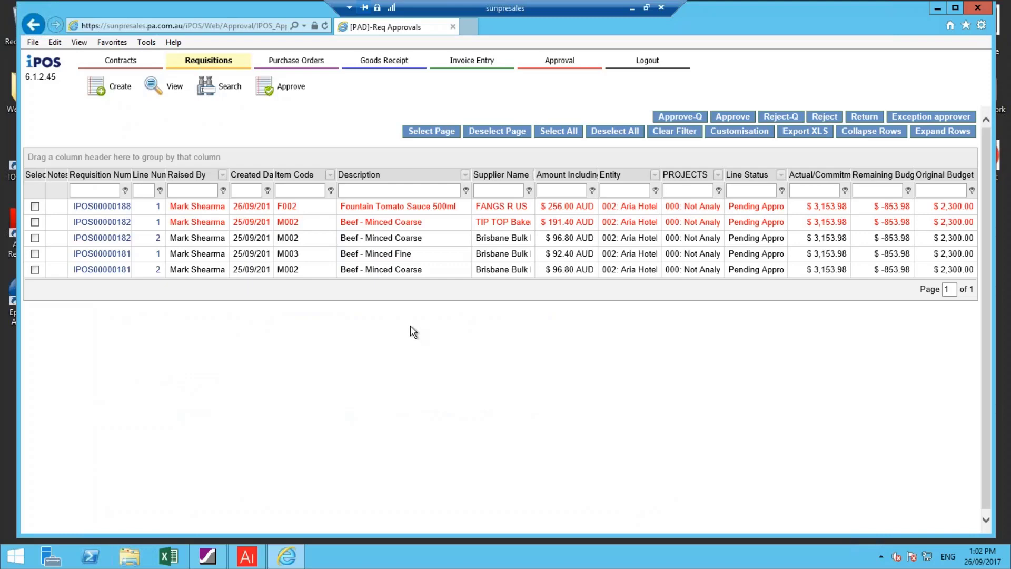
Log out of the approver's session and sign in with the requester's user name and password
click(648, 61)
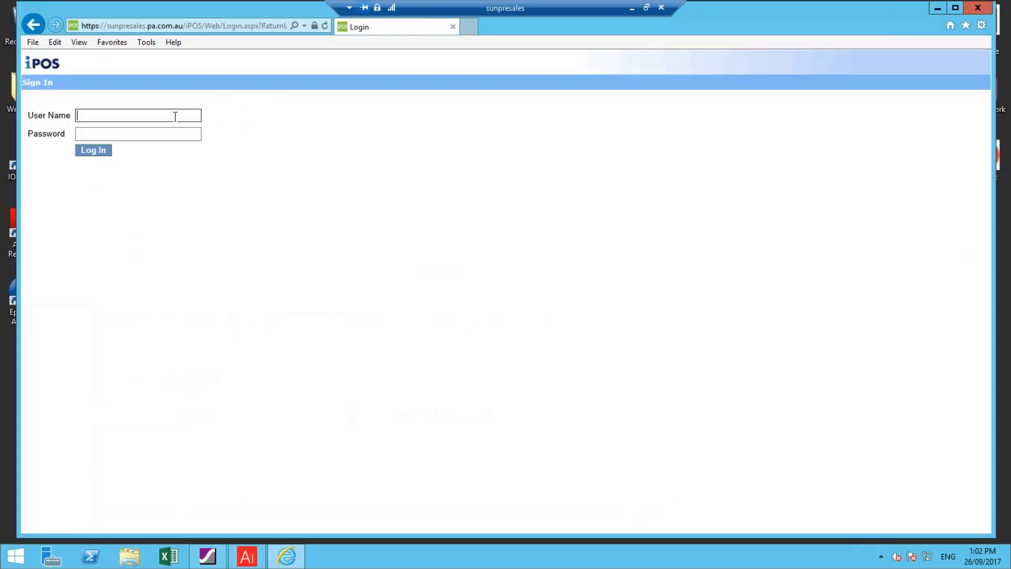
text(MS)
key(Tab)
text(***)
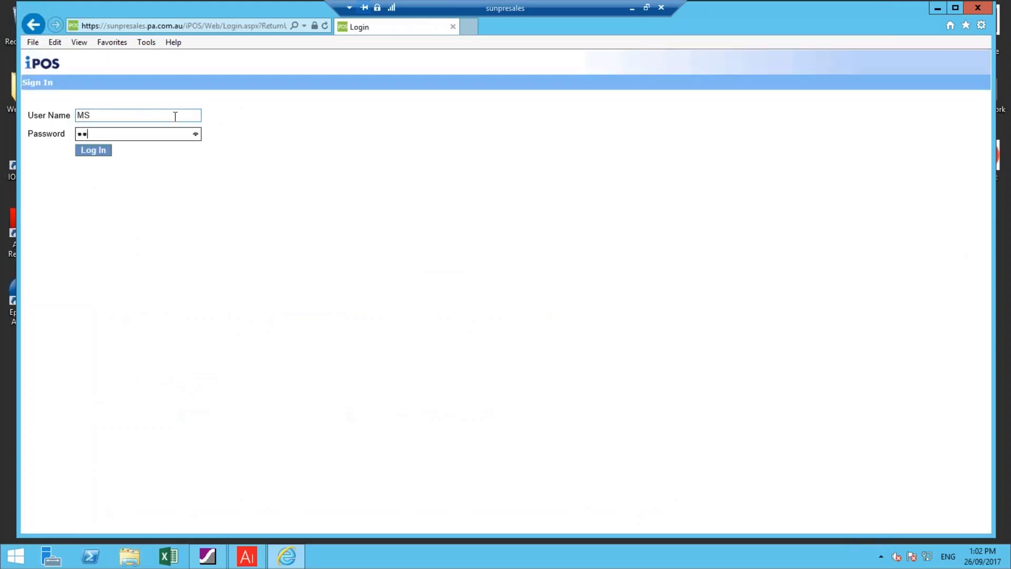
text(**)
key(Return)
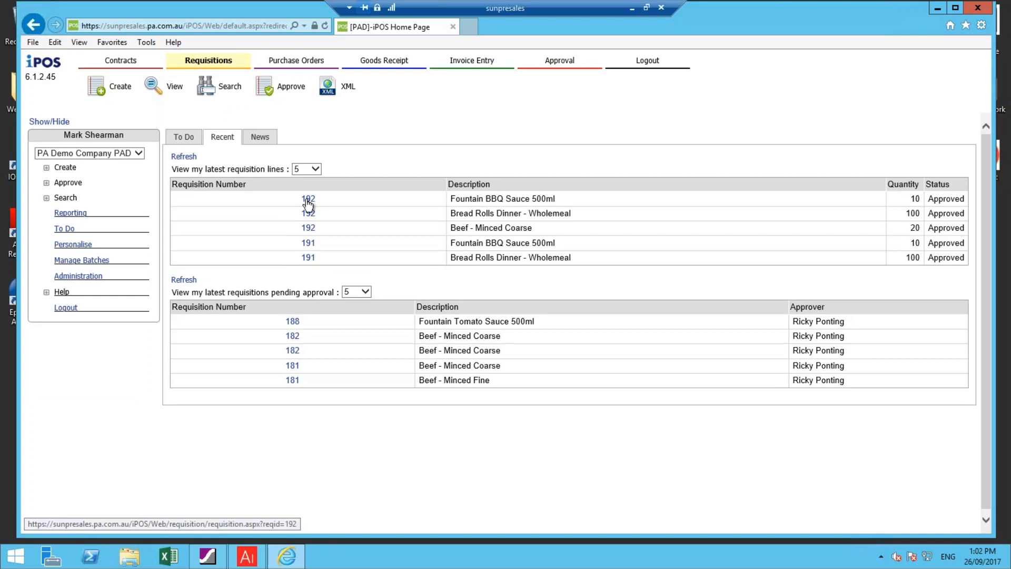
Open the newest requisition from the recent list and examine its minced beef line's status and full audit trail
click(308, 200)
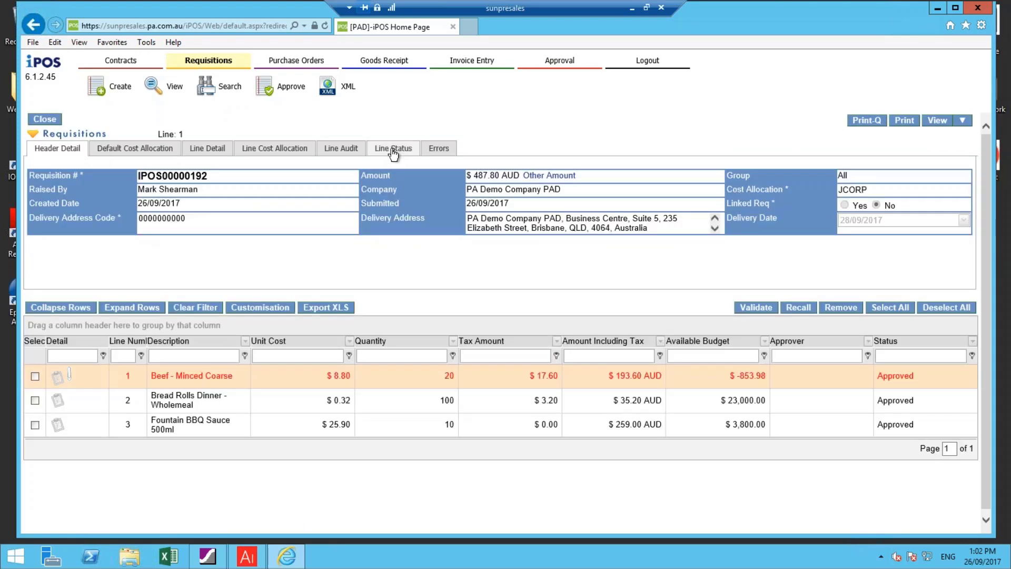
click(393, 150)
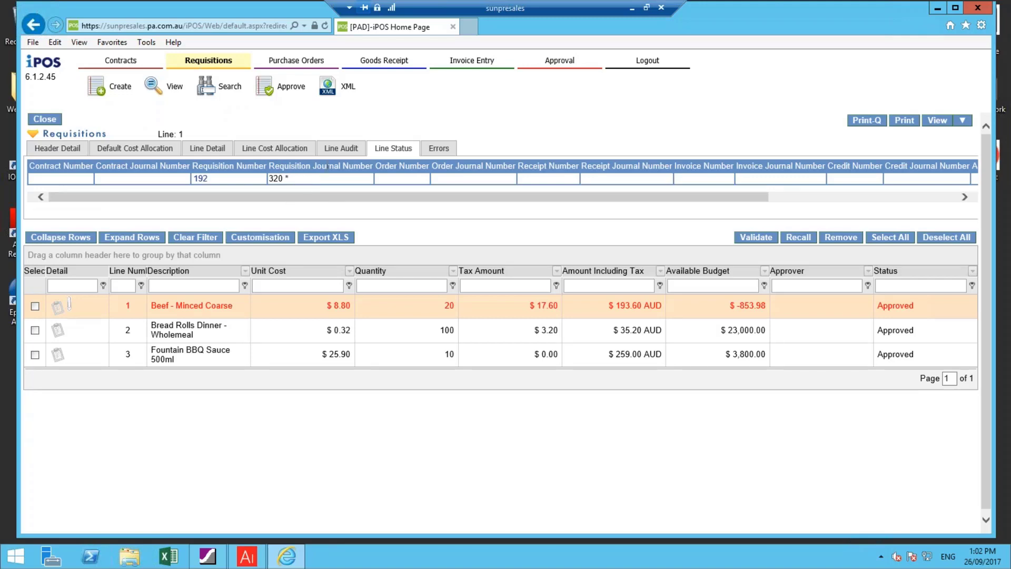
click(337, 153)
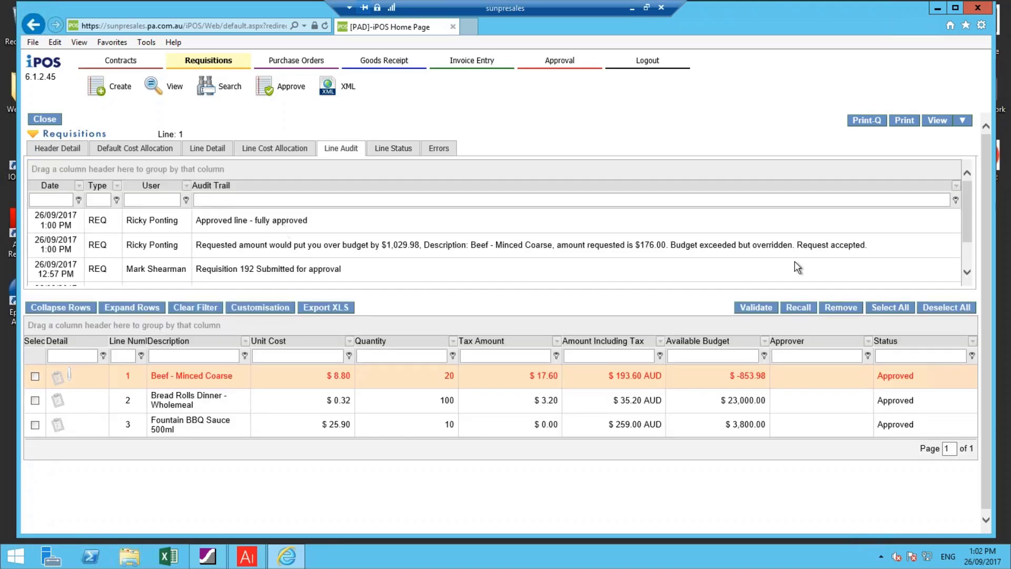
click(967, 272)
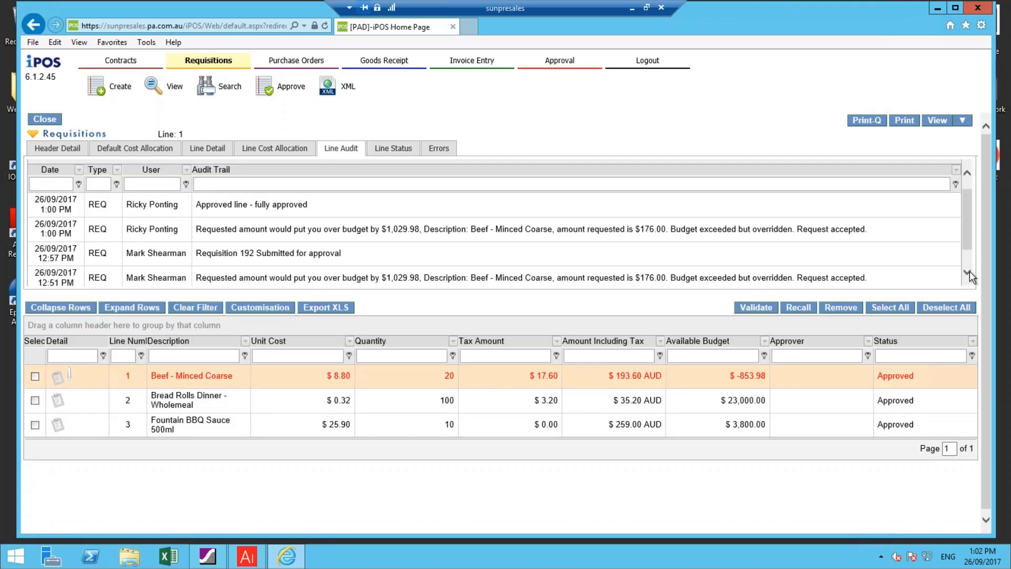
click(967, 271)
click(968, 271)
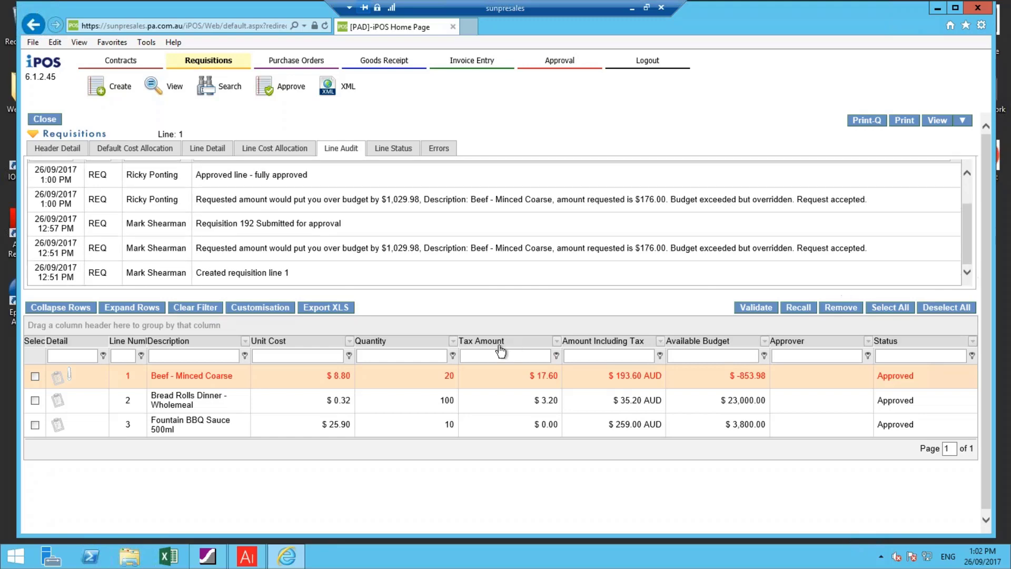
click(385, 153)
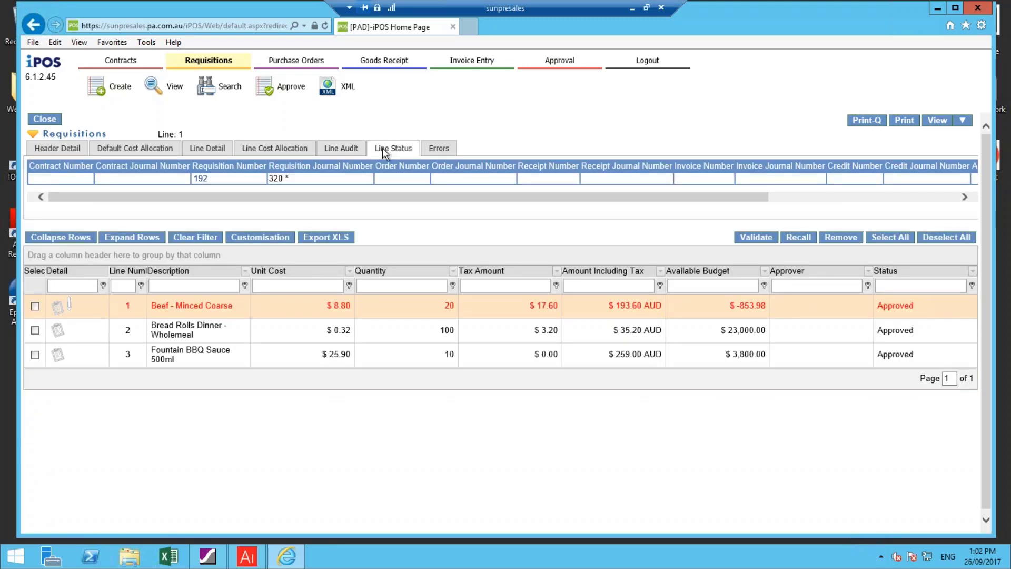
Switch to Advanced Inquiry, refresh the ledger summary, inspect the Office Supplies & Stationery soft commitment transactions, and return to iPOS
click(244, 562)
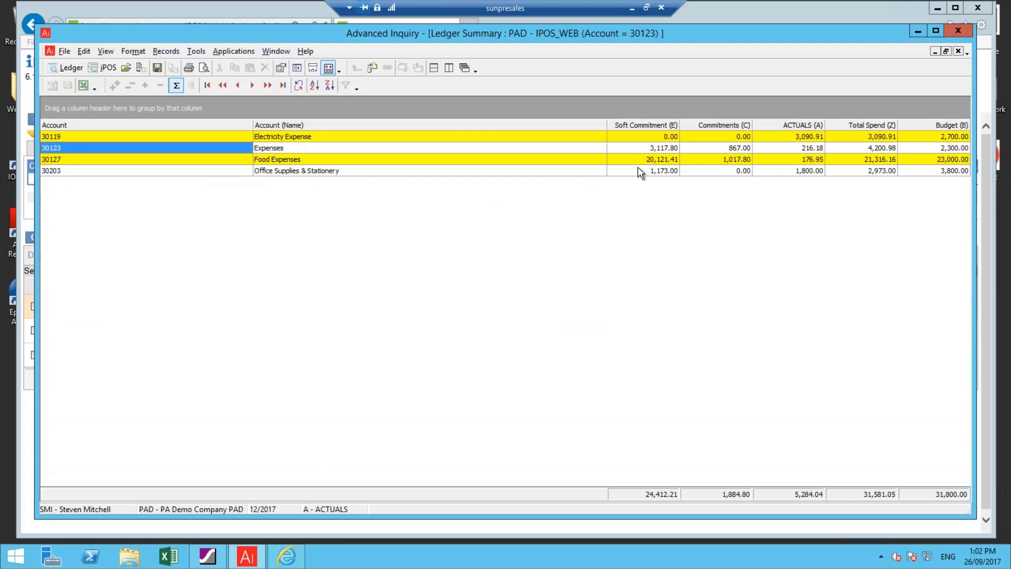
click(296, 86)
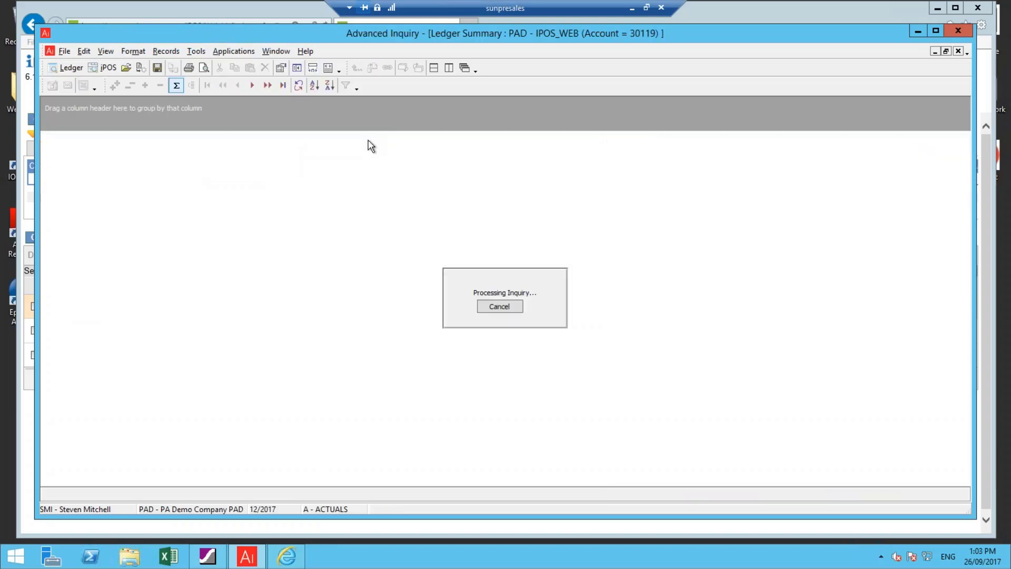
click(328, 67)
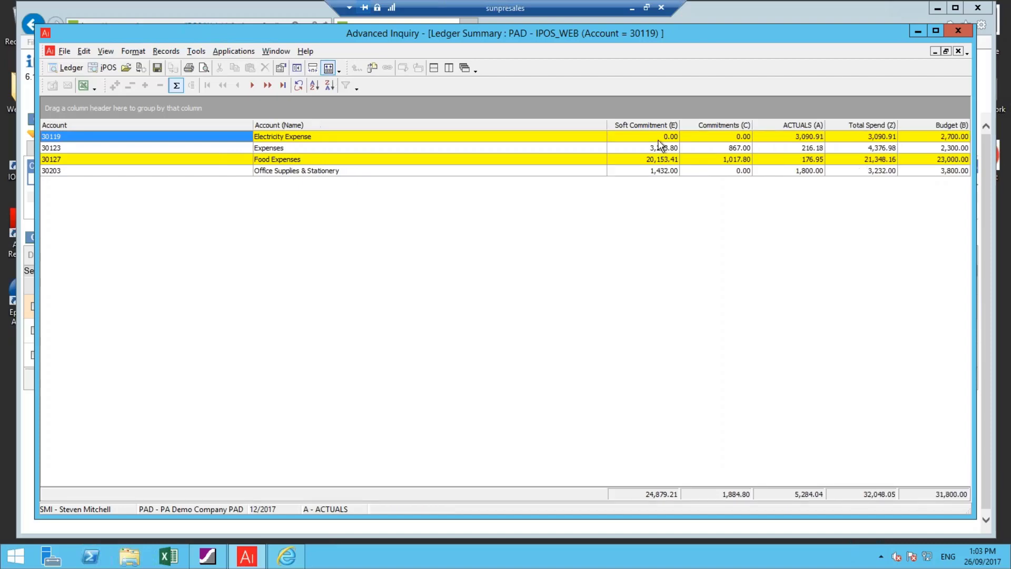
double_click(653, 172)
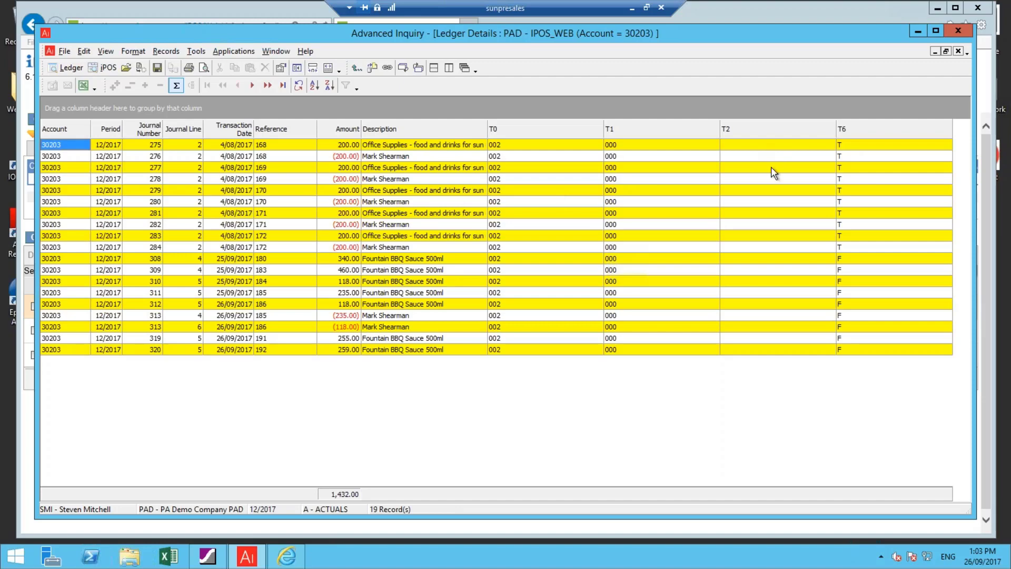
click(356, 70)
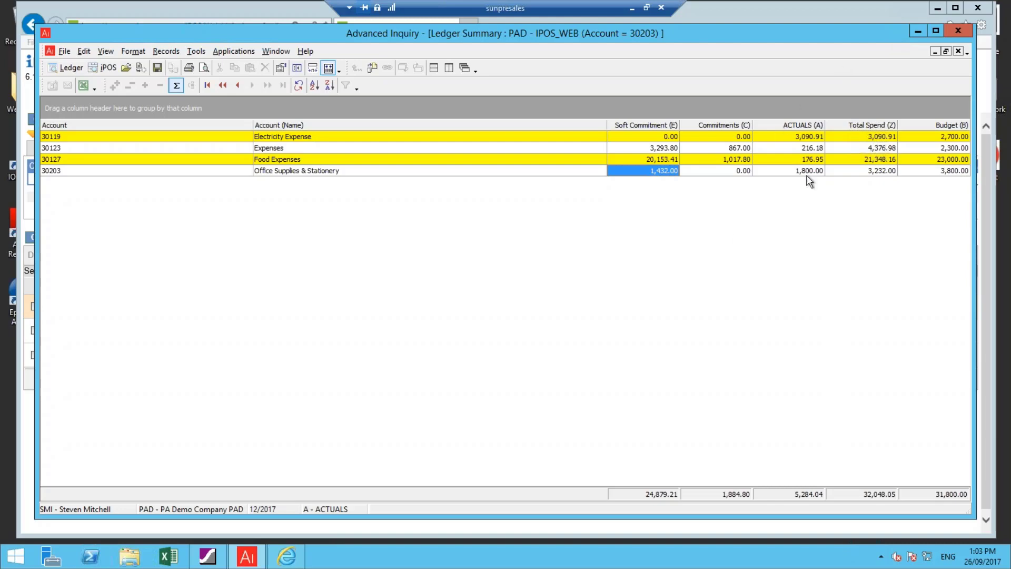
click(915, 32)
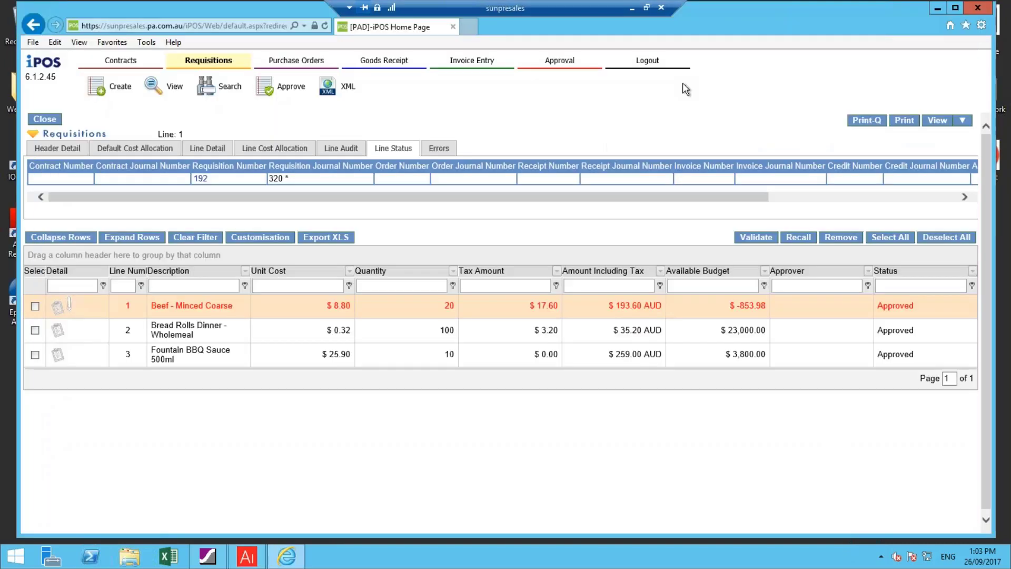
Log out of the requester's session and sign back in with the same user name and password
click(643, 65)
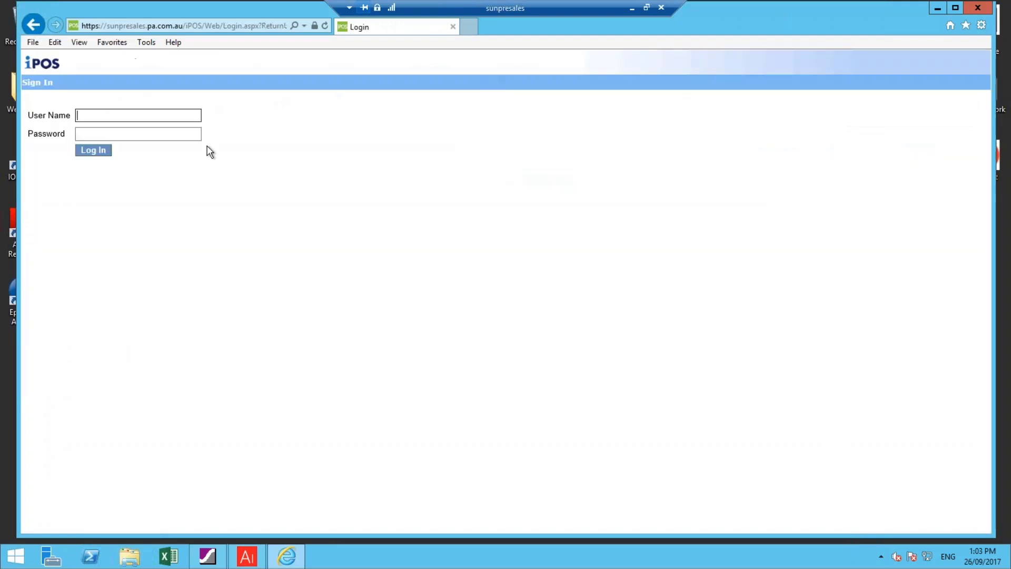
text(MS)
key(Tab)
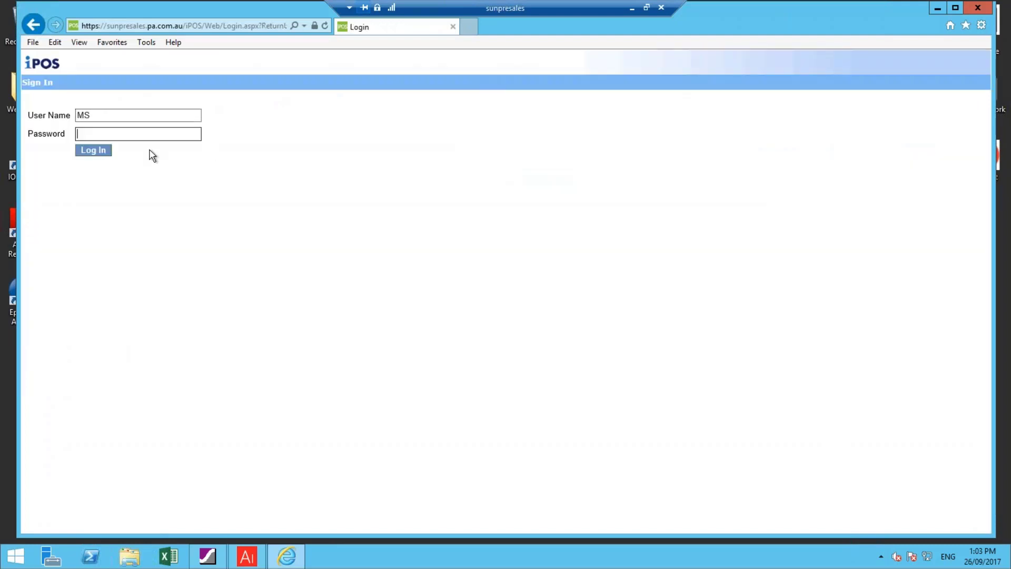
text(*****)
key(Return)
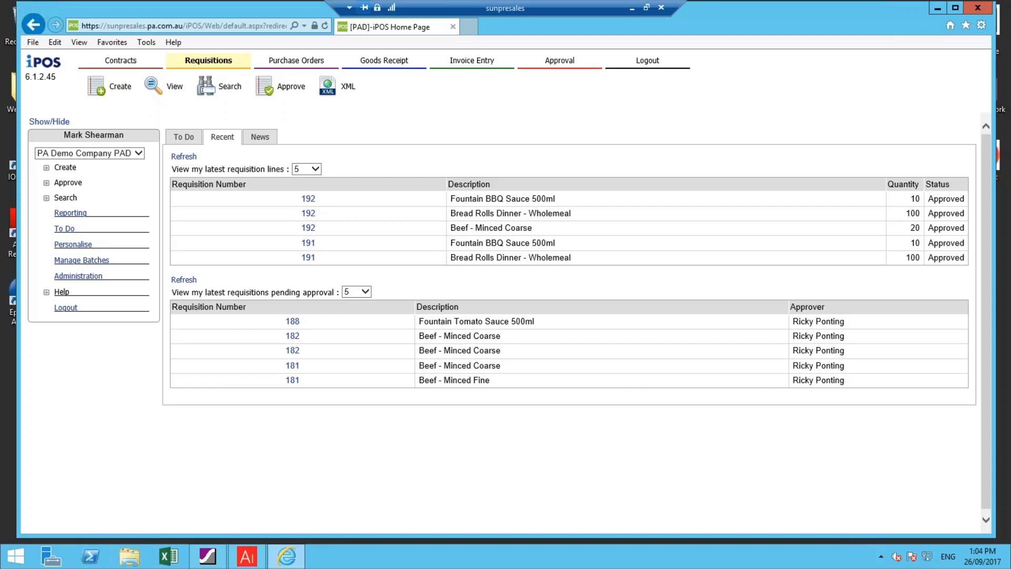
Start an invoice entry by loading the existing purchase order by its PO number
click(477, 62)
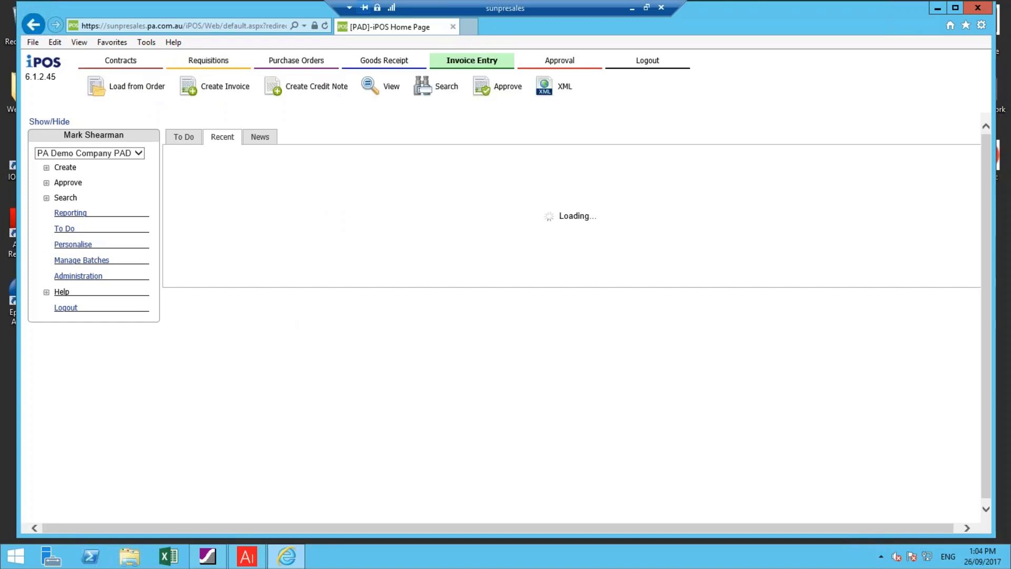
click(136, 88)
text(90)
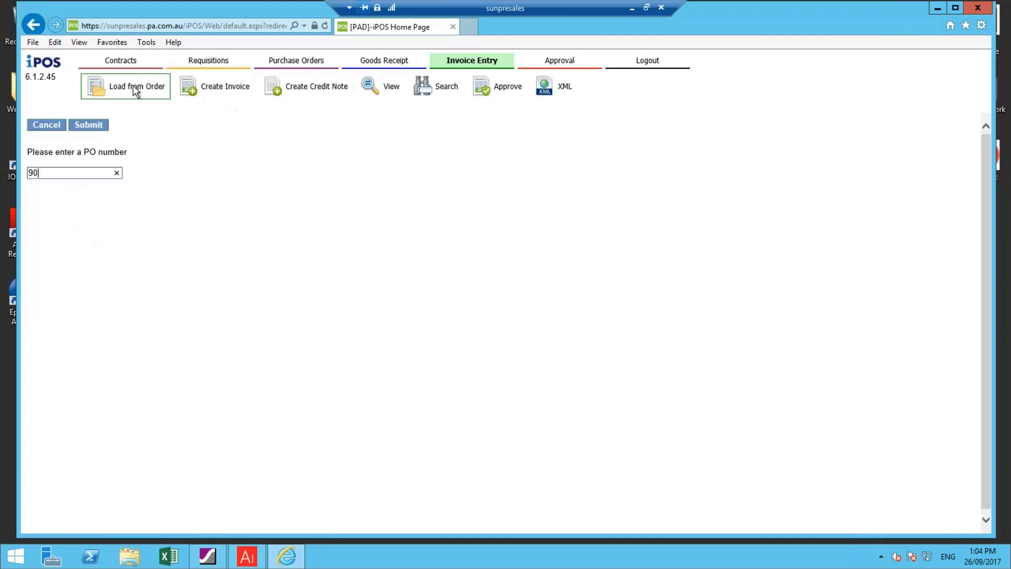
key(Return)
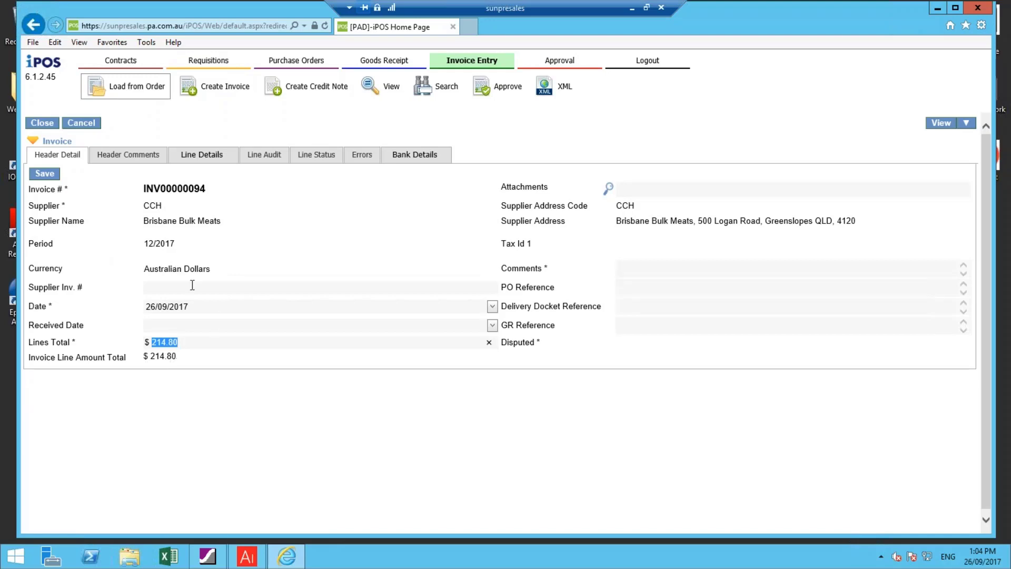
Enter inv2609r as the supplier invoice number and set the invoice date to 12/09/2017
click(172, 284)
text(inv2609)
text(1)
drag(188, 307, 122, 310)
text(12/0)
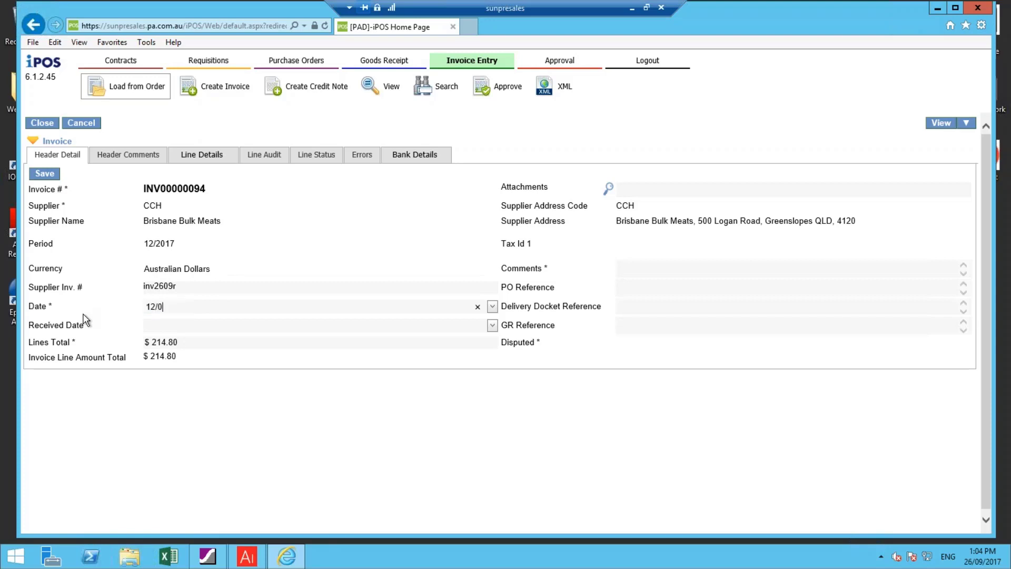
text(9/2017)
key(Tab)
Set the invoice lines total to 234.80, enter the comment "invoice for functiuon", and save the header
drag(187, 343, 127, 352)
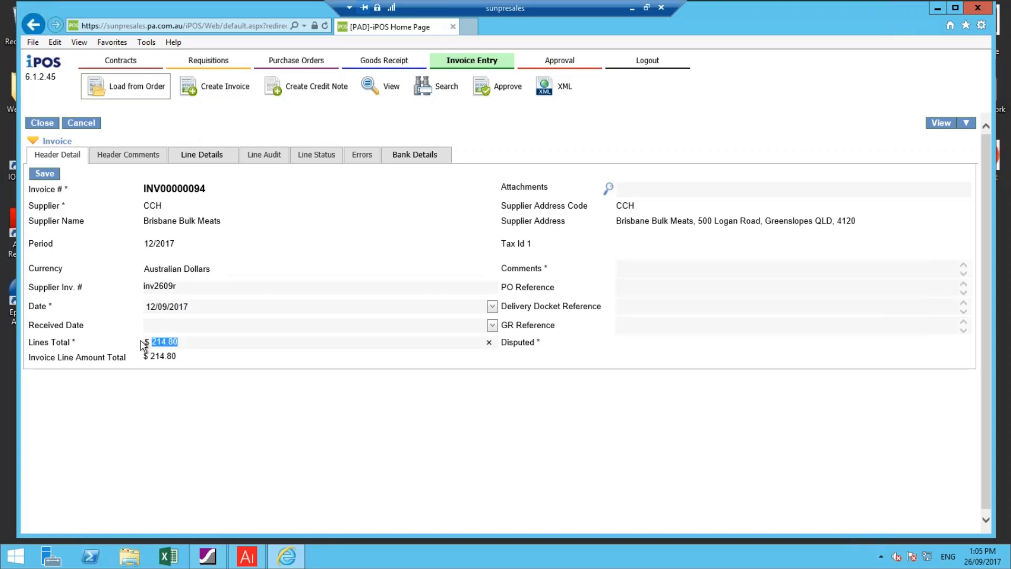
text(234.80)
click(639, 273)
text(invoice fvor)
key(BackSpace)
key(BackSpace)
key(BackSpace)
key(BackSpace)
text(or c)
key(BackSpace)
text(functiuon)
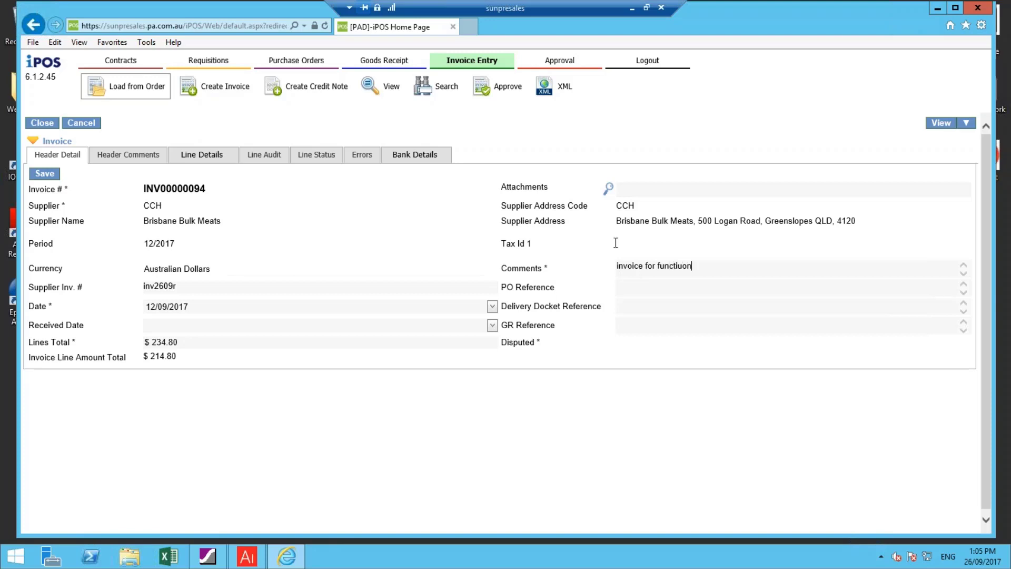
click(37, 175)
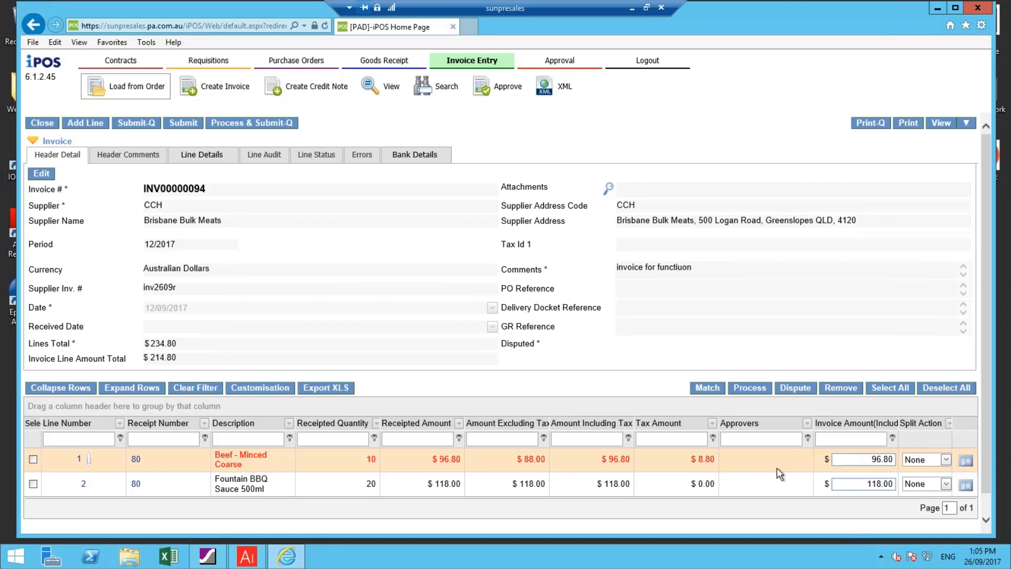
Set the minced beef line's invoice amount to 116.80 and its split action to Force
click(863, 458)
text(116)
key(Delete)
key(Delete)
key(End)
key(Delete)
click(914, 459)
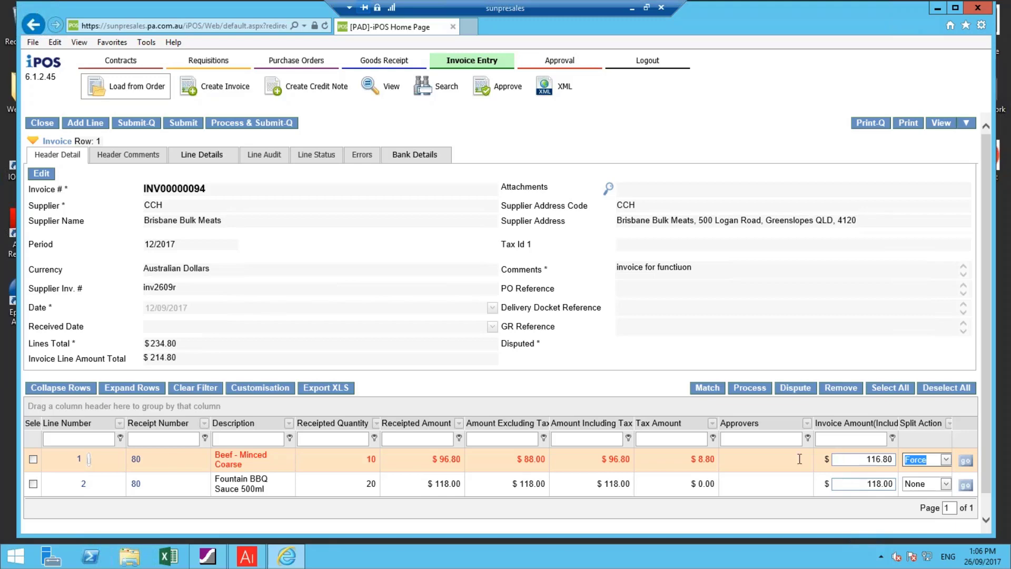
Process all the invoice lines together, submit the invoice for approval, and close the resulting message list
click(891, 391)
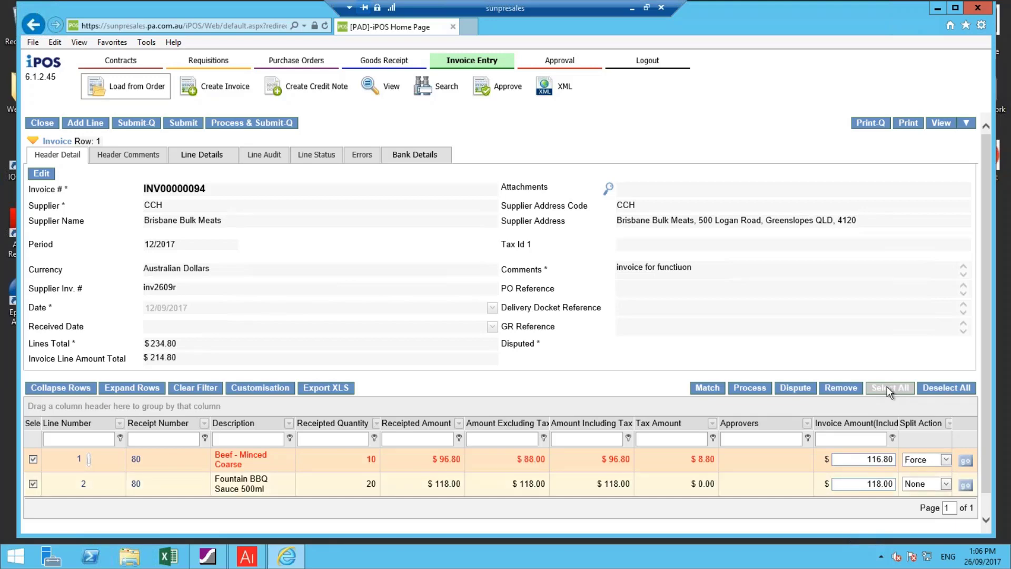
click(753, 388)
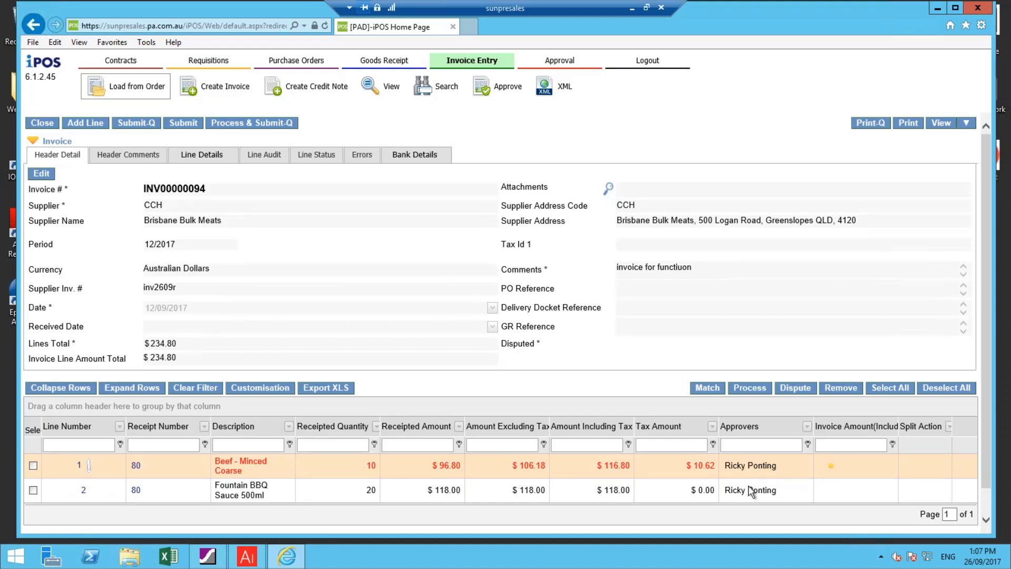
click(189, 124)
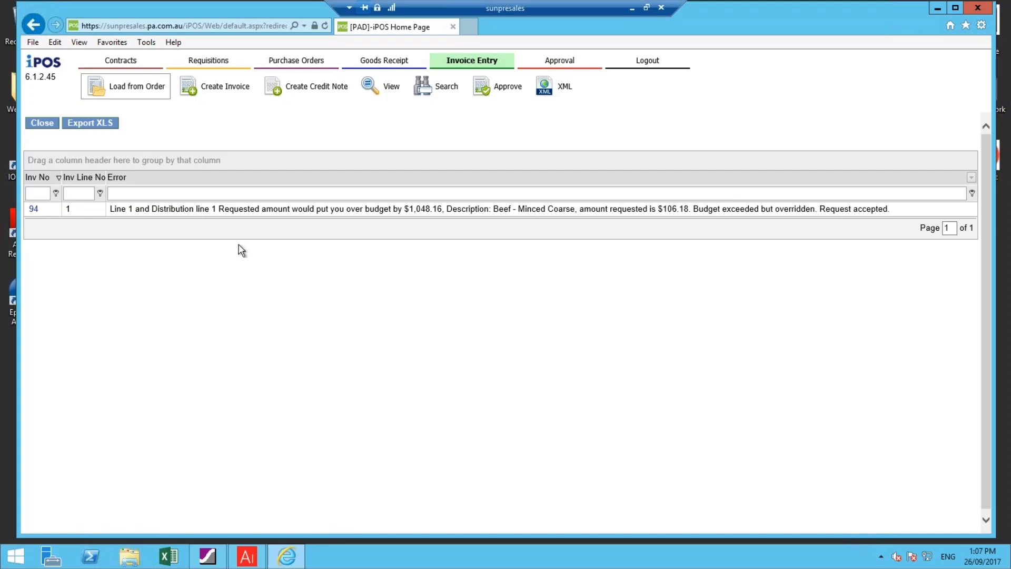
click(42, 123)
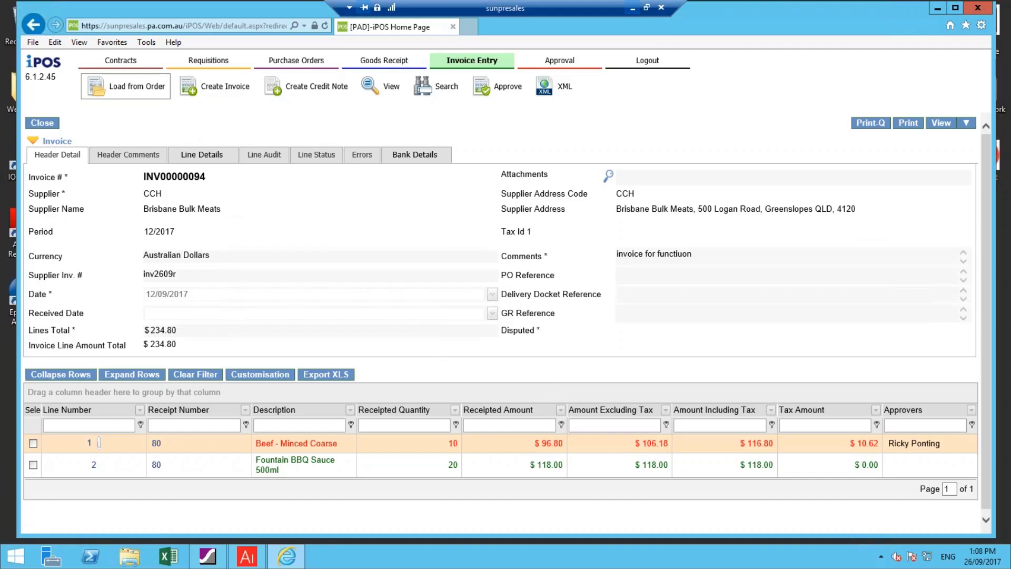
Switch to Outlook to view the Invoice Approval Required notification e-mail, and return to the iPOS remote session
click(632, 8)
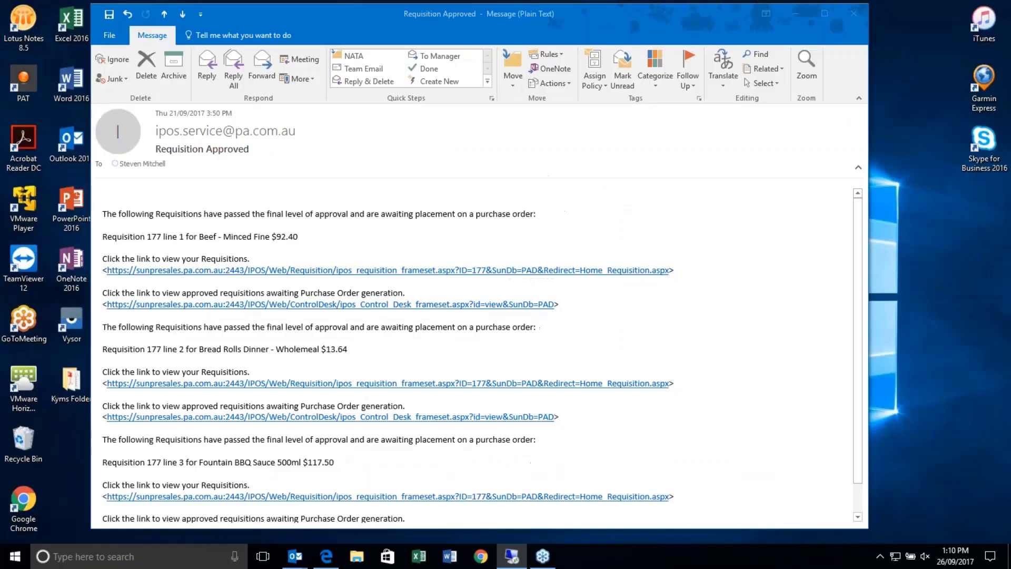
click(305, 557)
click(440, 517)
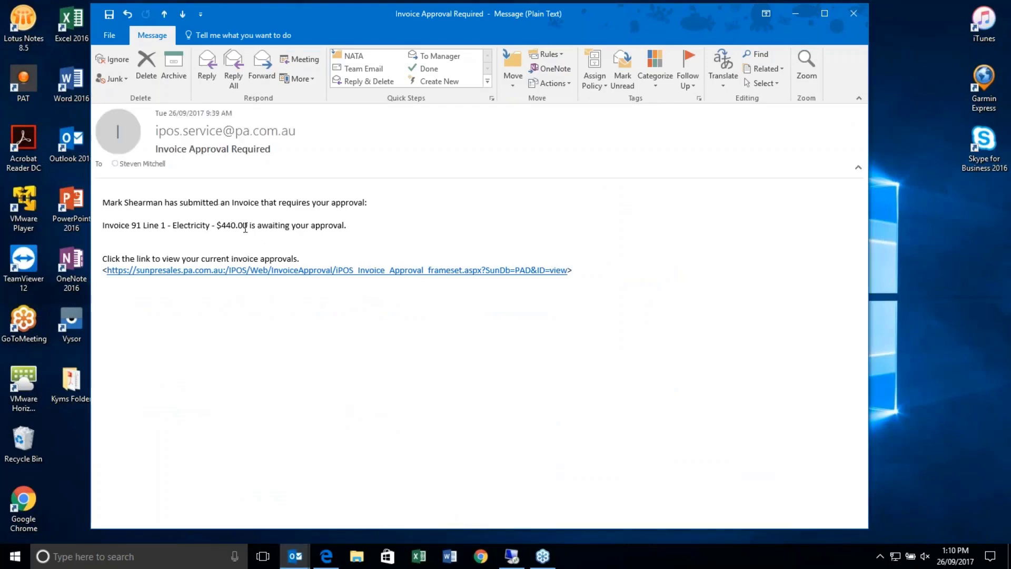
click(515, 562)
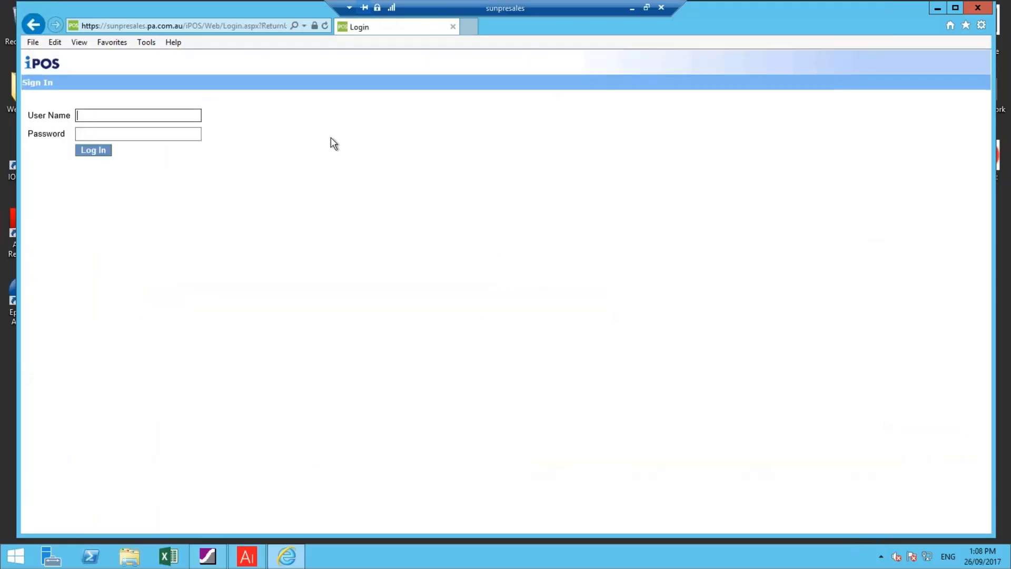
Sign in with the approver's user name and password, and open the invoice lines awaiting approval
text(rickyponting)
key(Tab)
text(*******)
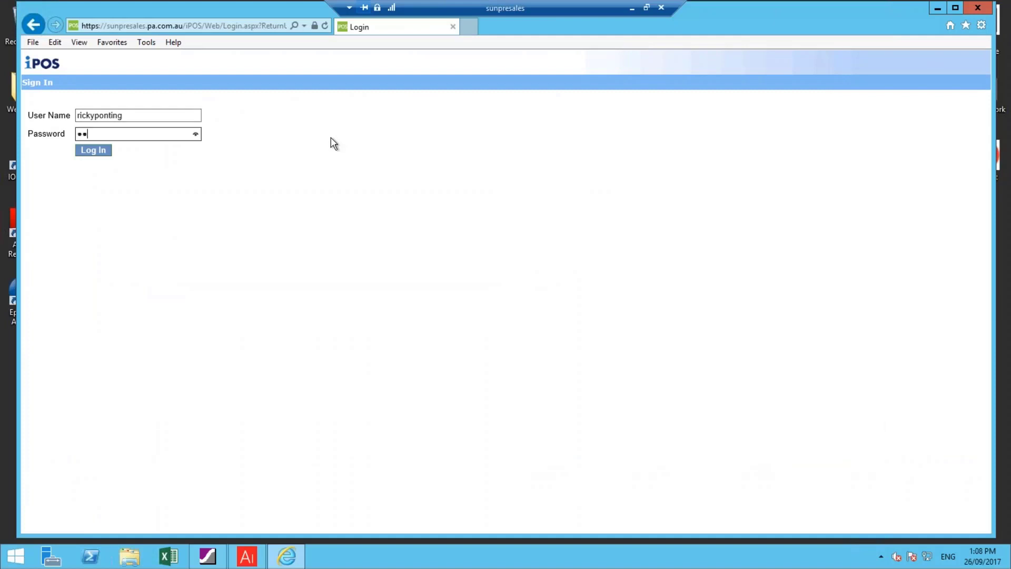
key(Return)
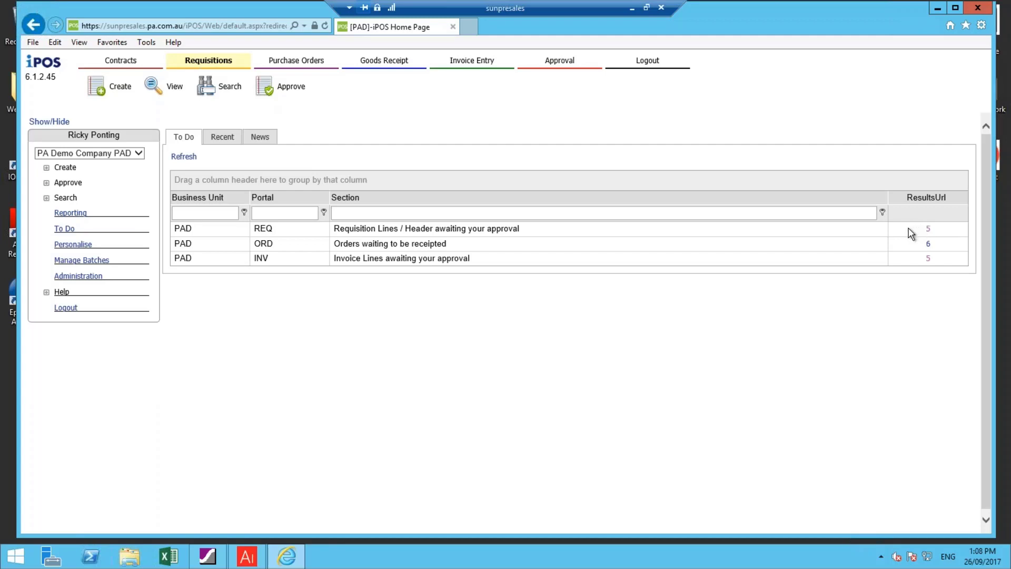
click(928, 260)
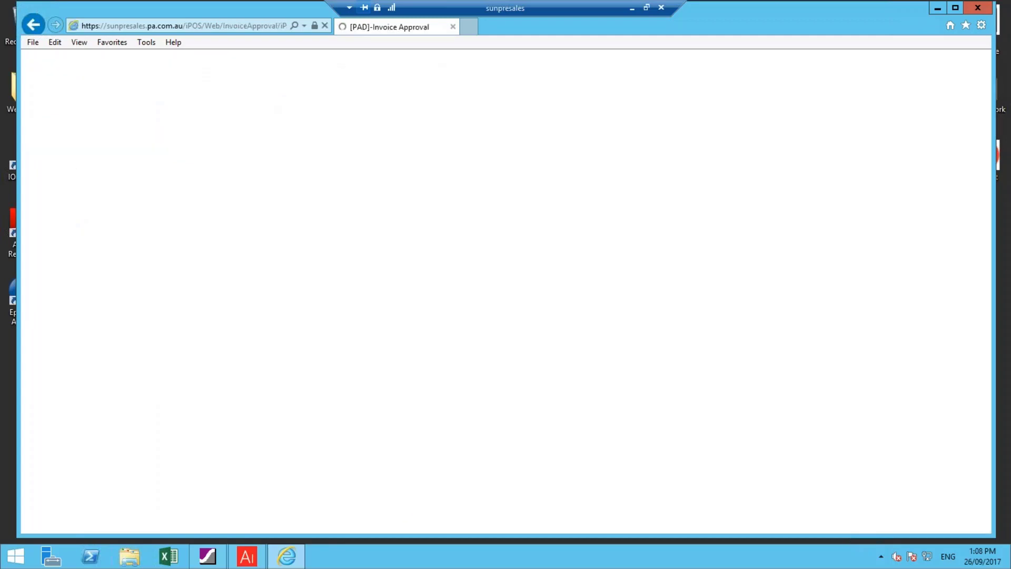
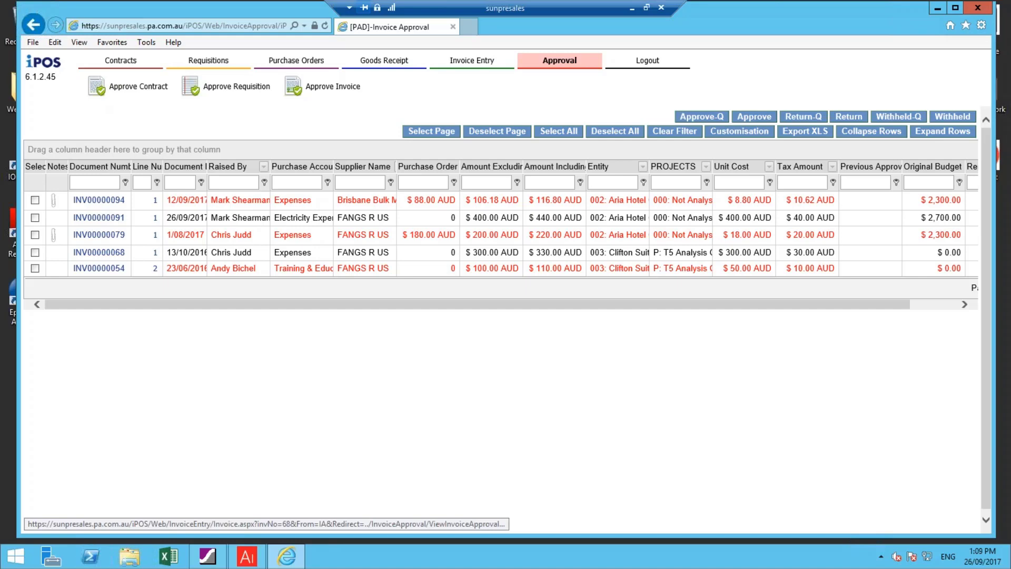
Approve line 1 of invoice INV00000094 for Brisbane Bulk Meats
click(35, 200)
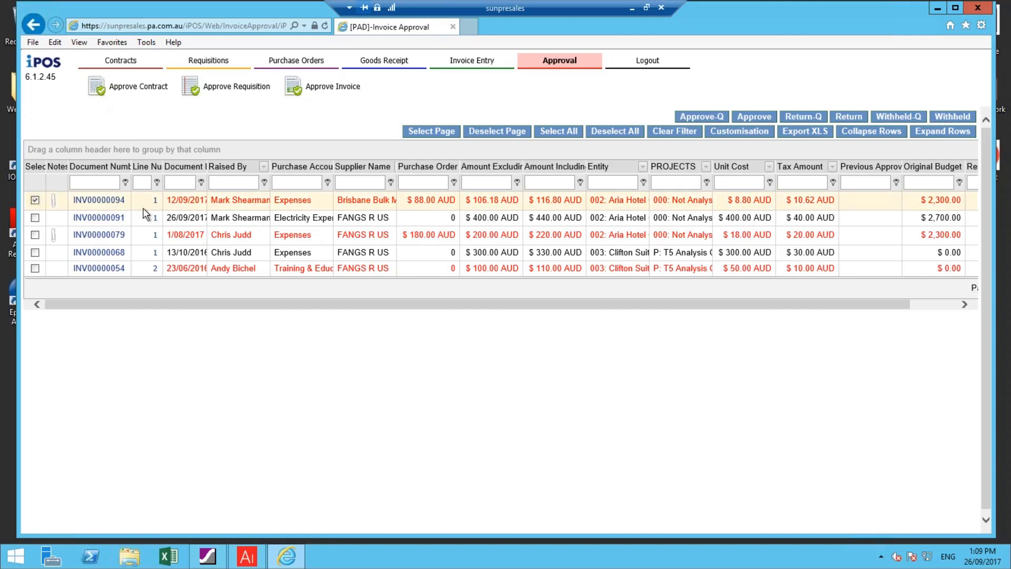
click(757, 115)
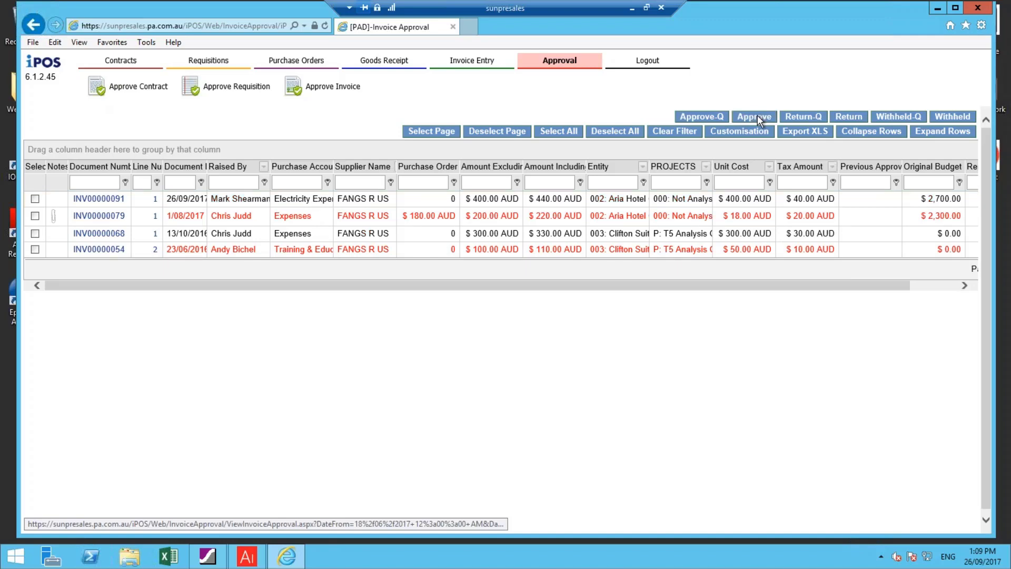
Open the approved invoice from the recent invoices to view its line status, and check the account actuals in Advanced Inquiry's Ledger Summary
click(485, 68)
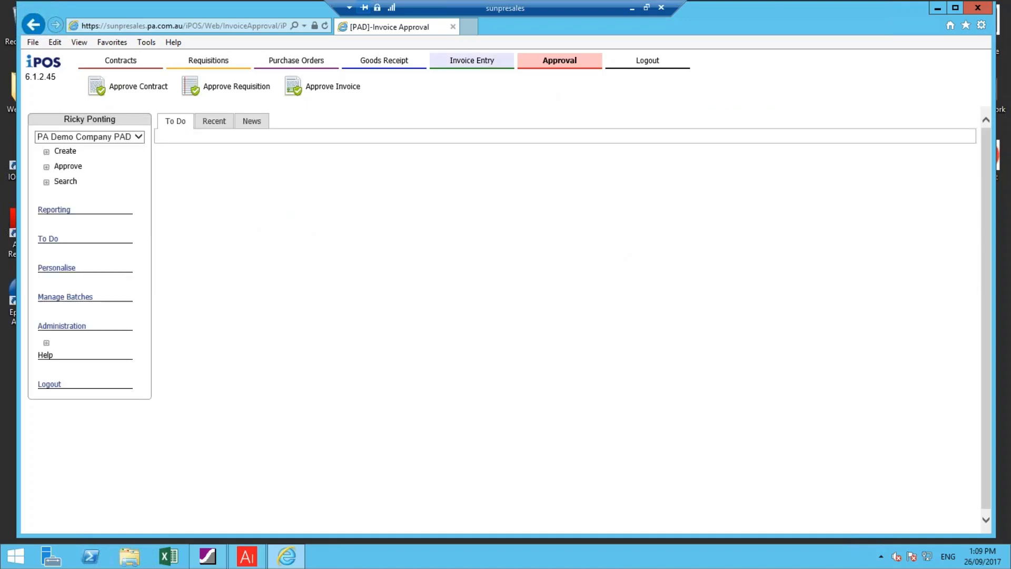
click(222, 132)
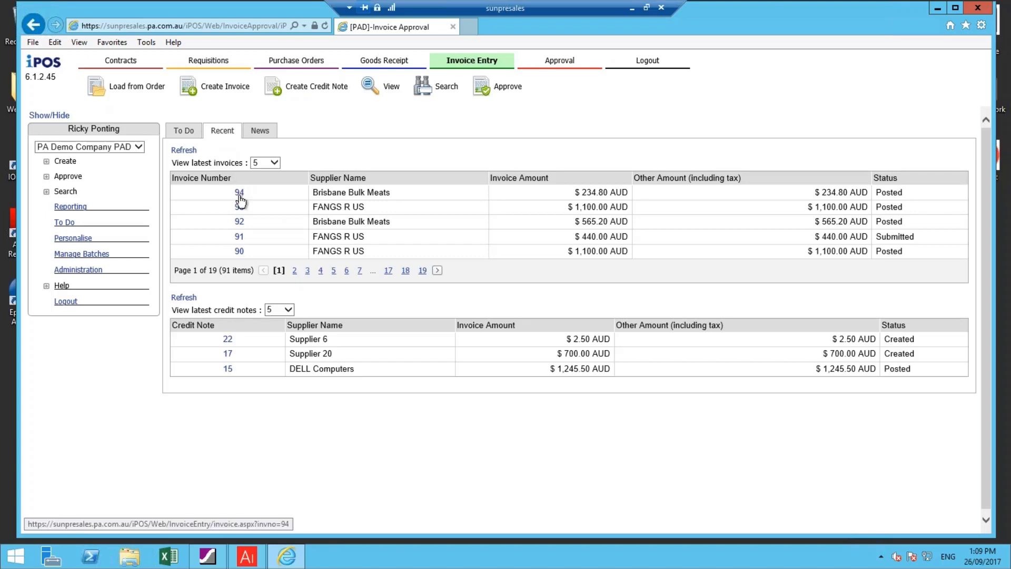
click(239, 192)
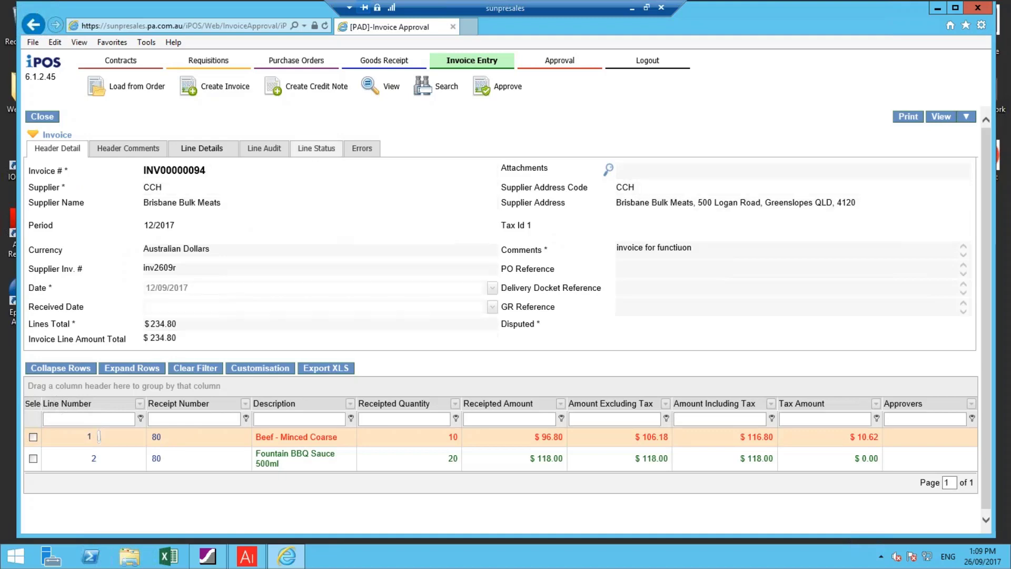
click(317, 148)
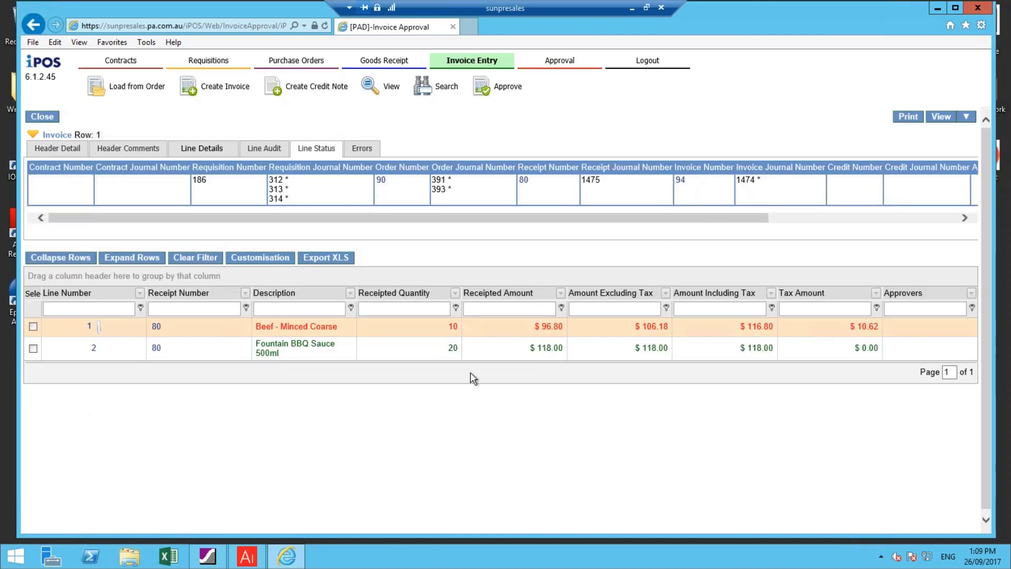
click(247, 562)
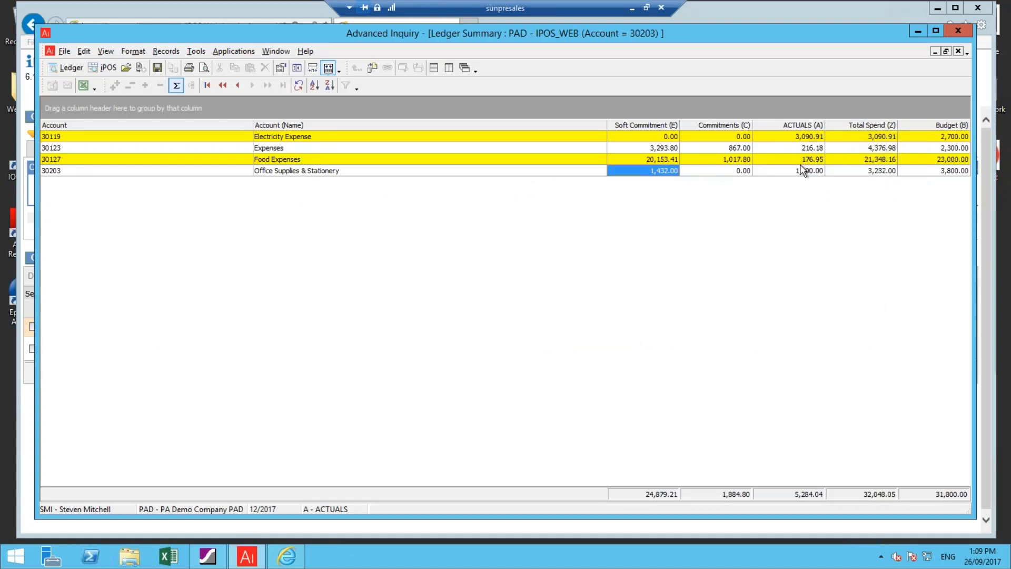
click(917, 30)
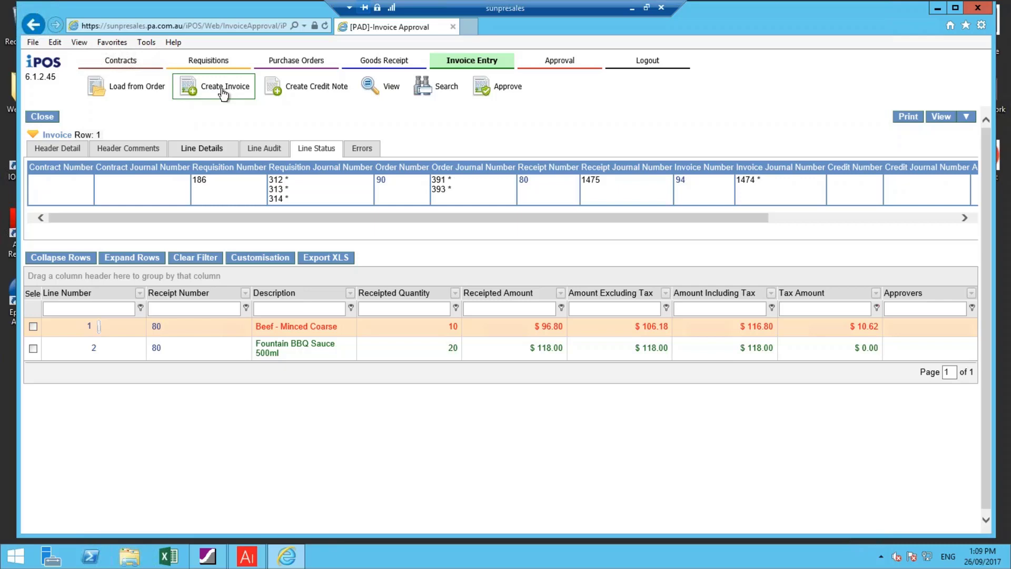
Create a new invoice for supplier FANGS R US (CDRACULA) and enter inv2509d as the supplier invoice number
click(223, 94)
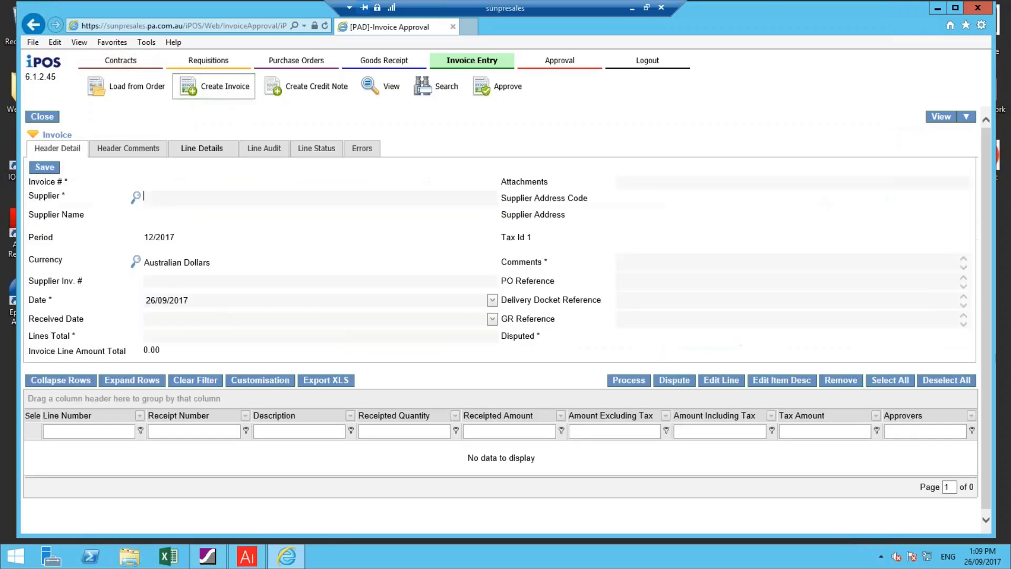
click(137, 197)
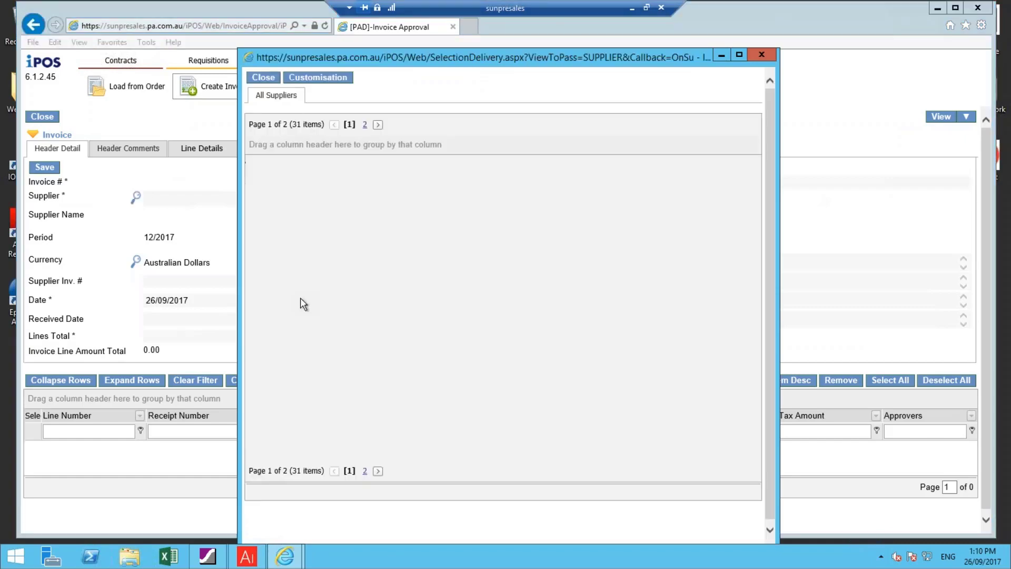
click(300, 298)
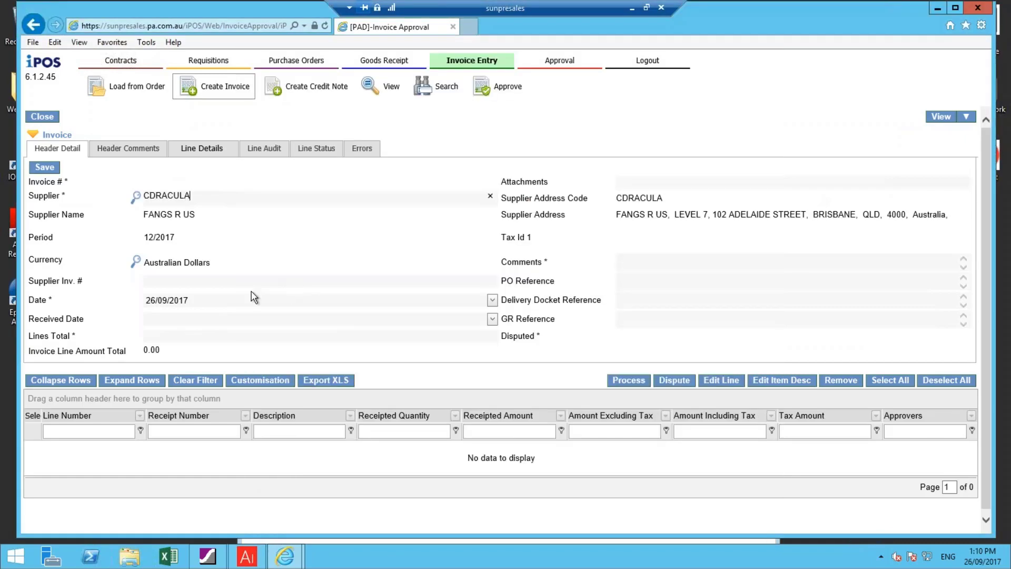
click(159, 278)
text(i)
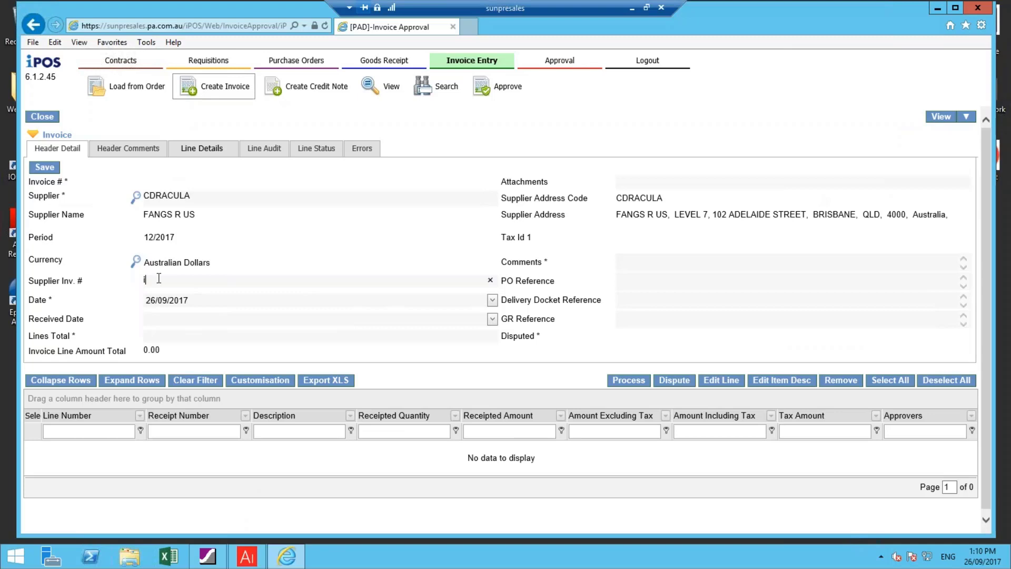
text(nv2509d)
key(Tab)
click(193, 302)
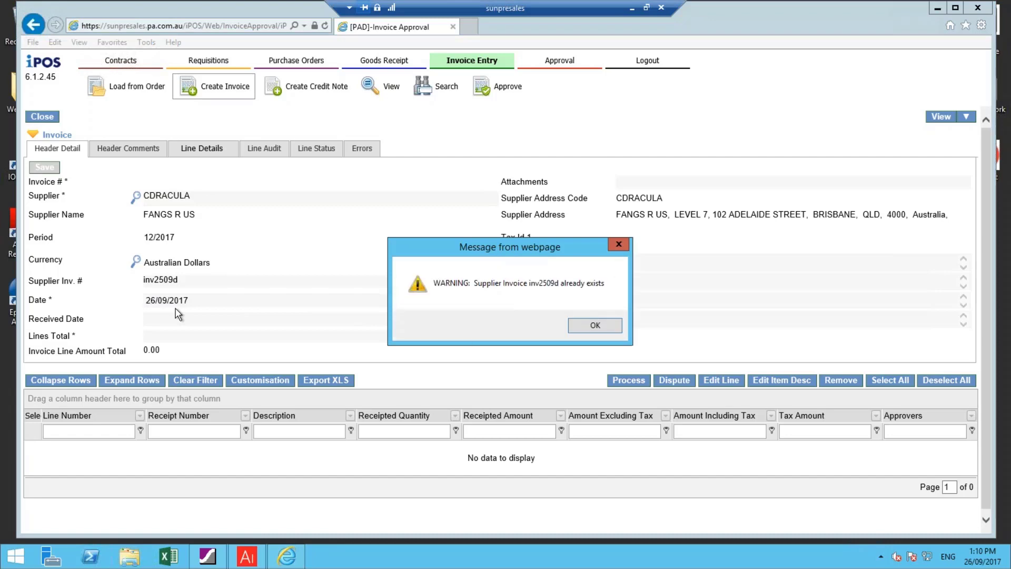
click(605, 324)
Change the supplier invoice number to inv2509e
click(196, 281)
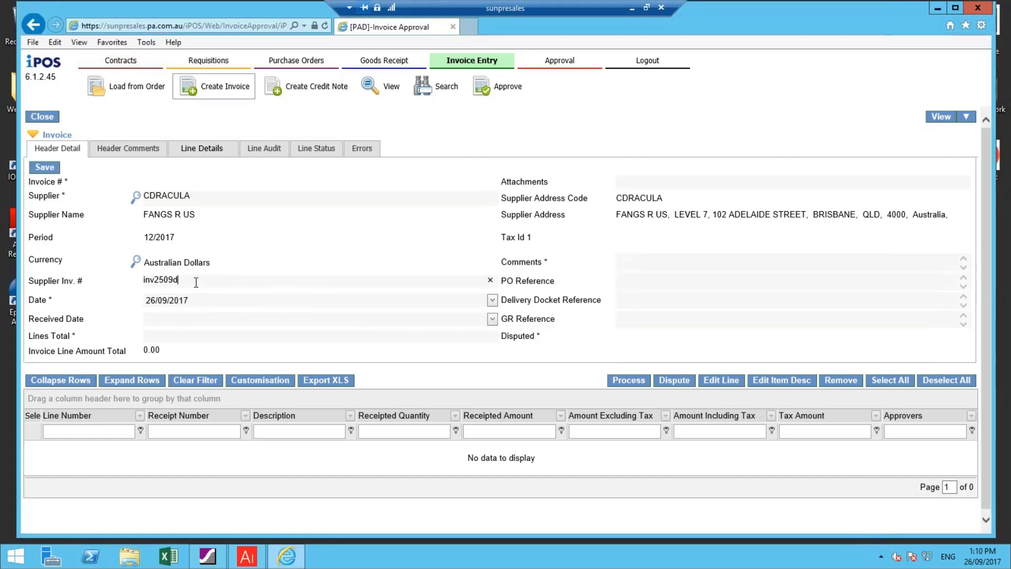
key(BackSpace)
text(e)
key(Tab)
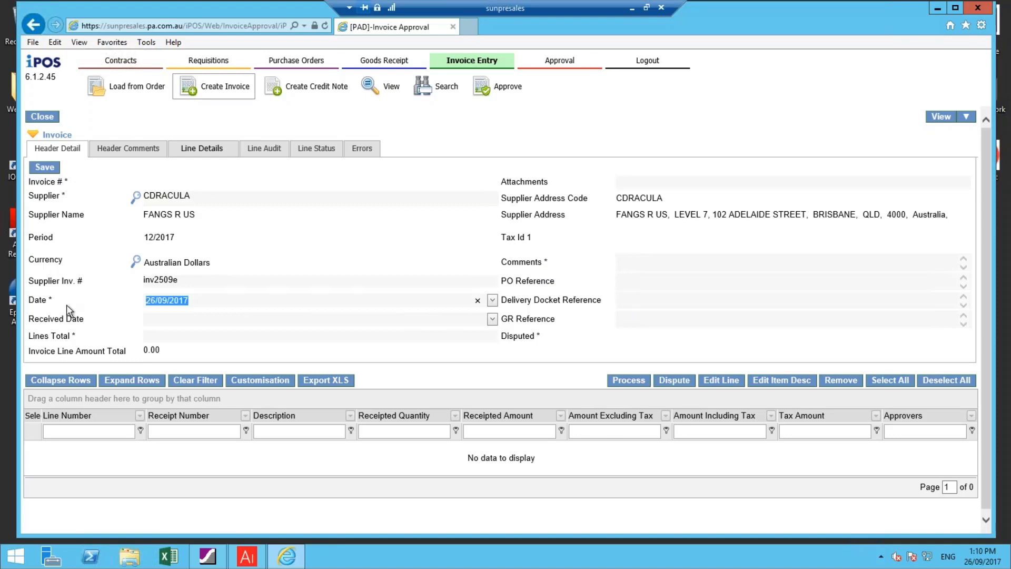
Set the invoice date to 12/09/2017 and the lines total to 1100, add the comment "monthly power bill", and save the header
text(12/09/2017)
key(Tab)
text(1100)
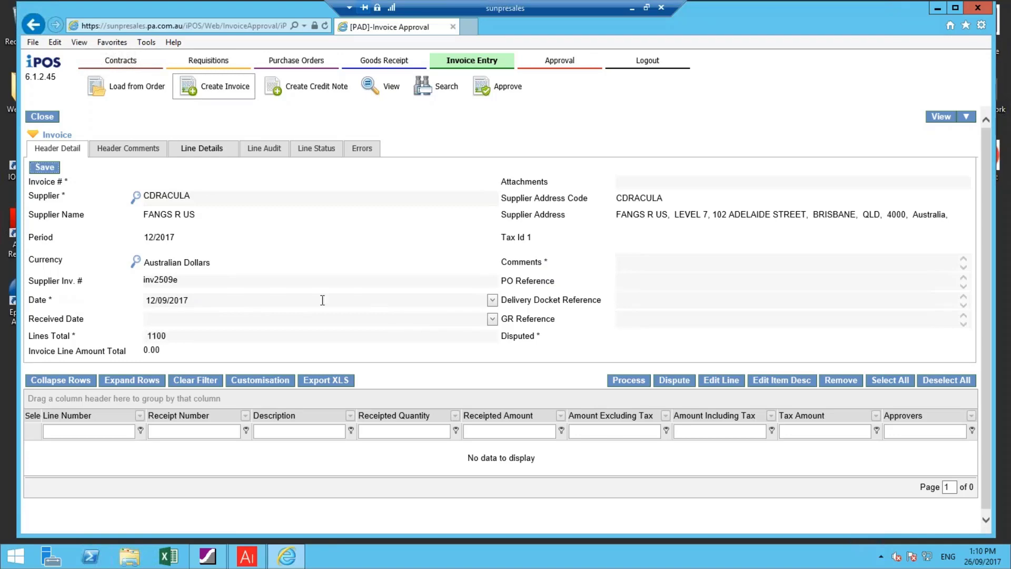
click(636, 263)
text(monthly power bill)
click(44, 167)
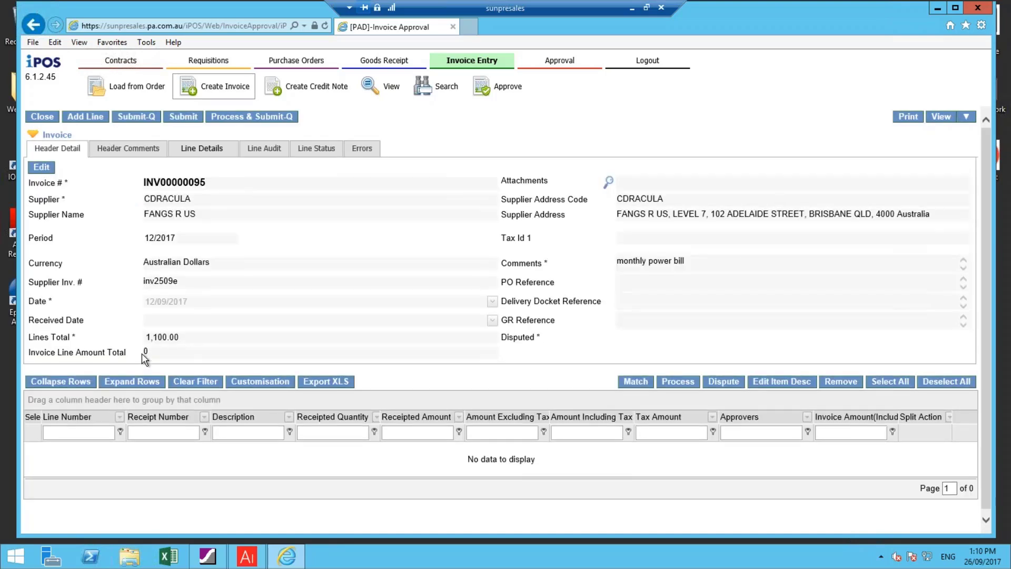
click(86, 118)
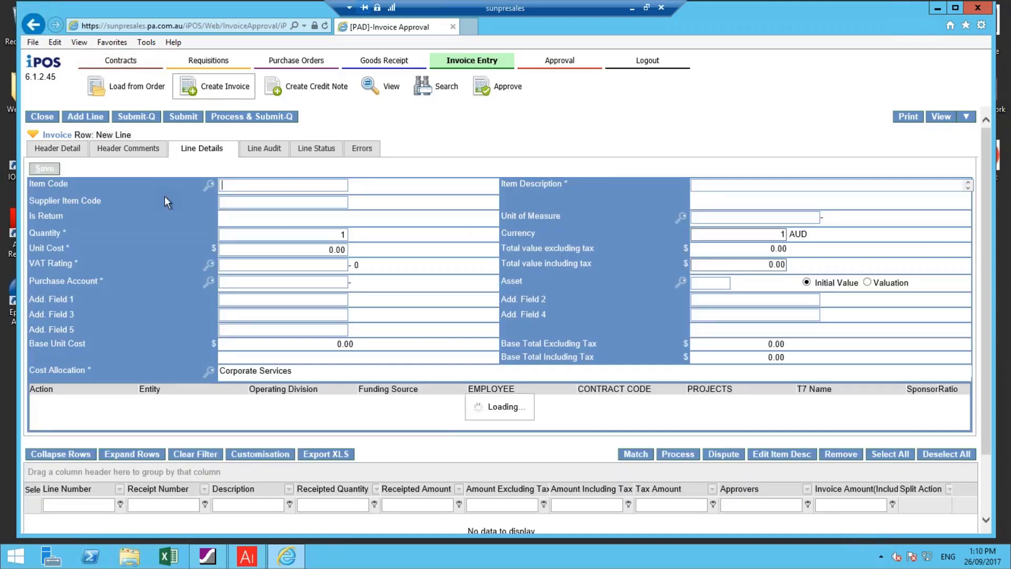
click(225, 199)
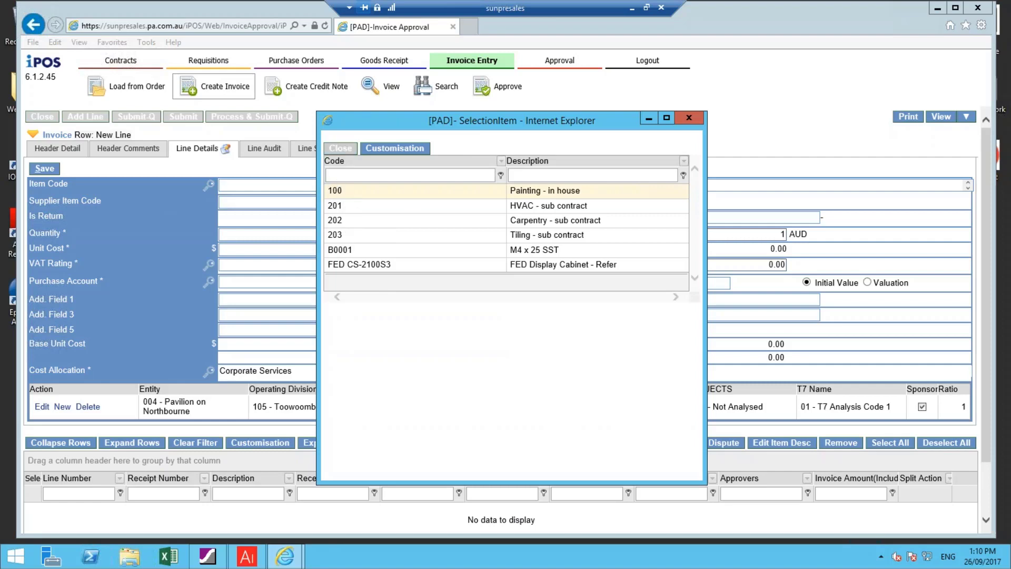
click(340, 148)
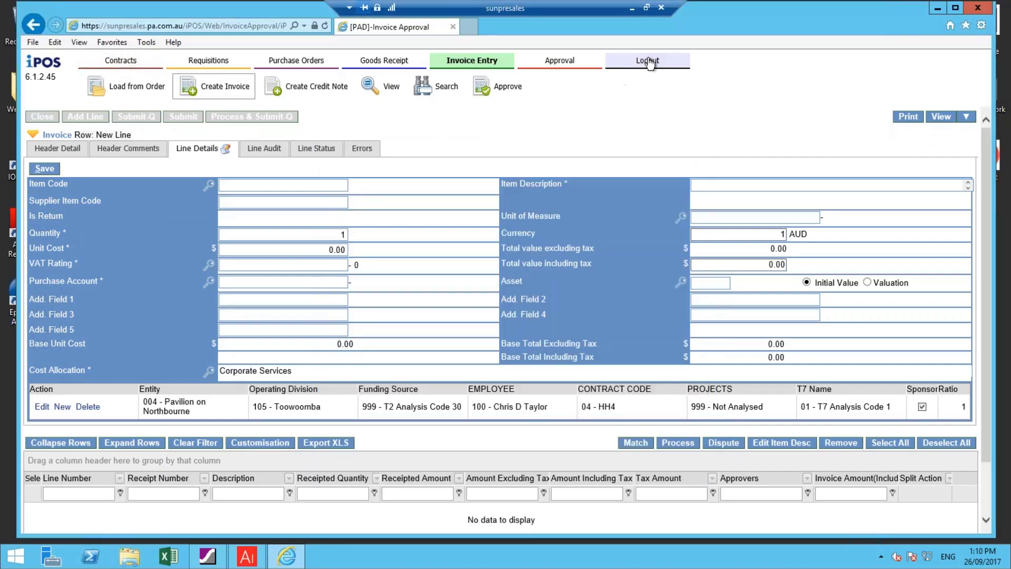
Log out and sign in with the invoice entry user's user name and password
click(646, 61)
text(MS)
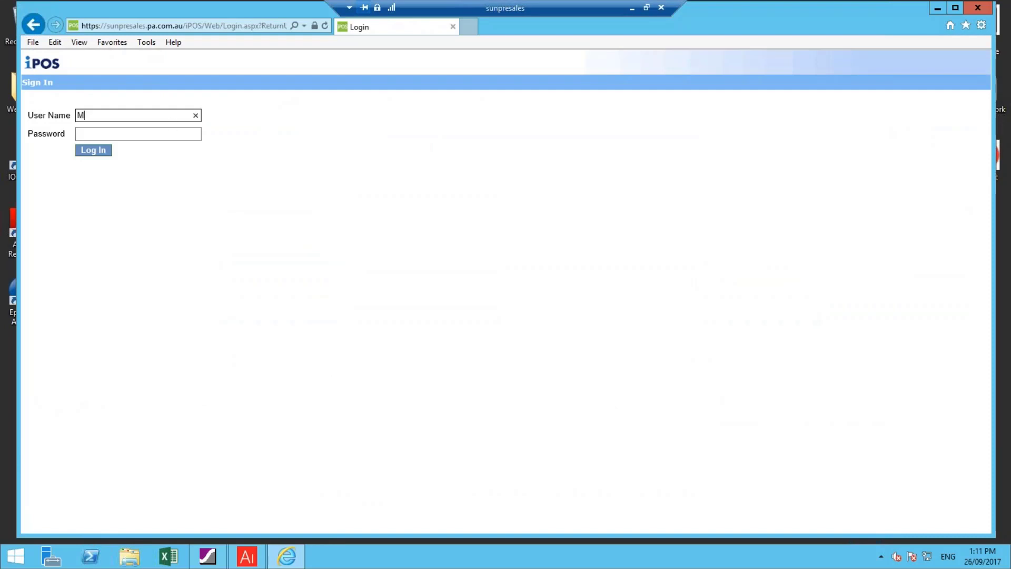
key(Tab)
text(••••)
key(Return)
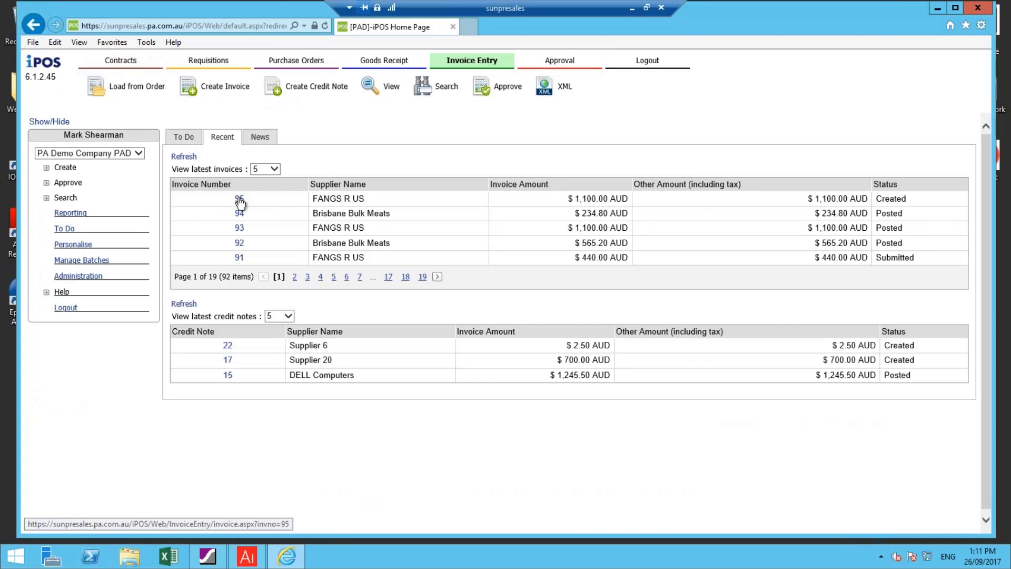
Create a new invoice for supplier FANGS R US (CDRACULA) with supplier invoice number inv3509
click(239, 200)
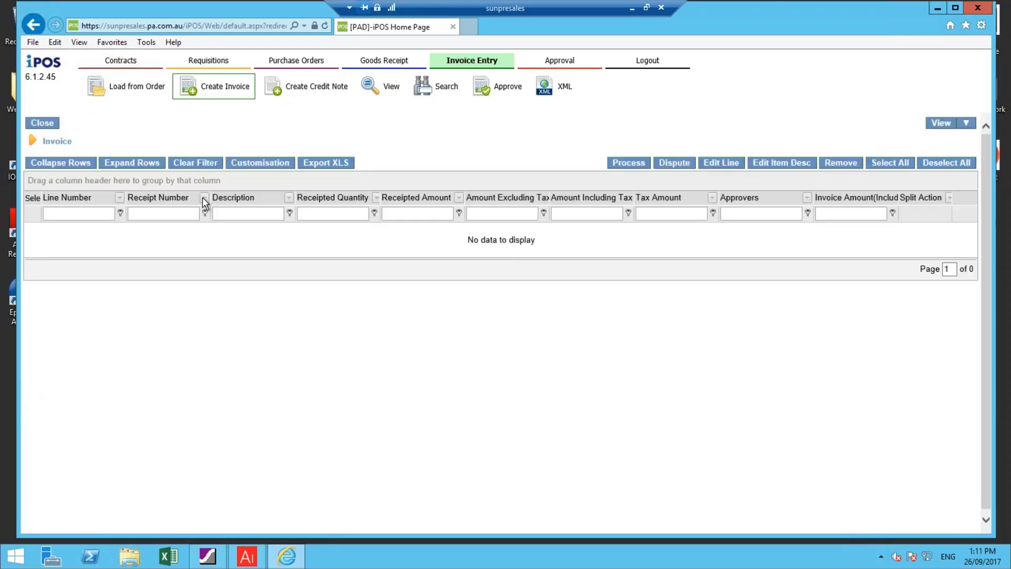
click(135, 203)
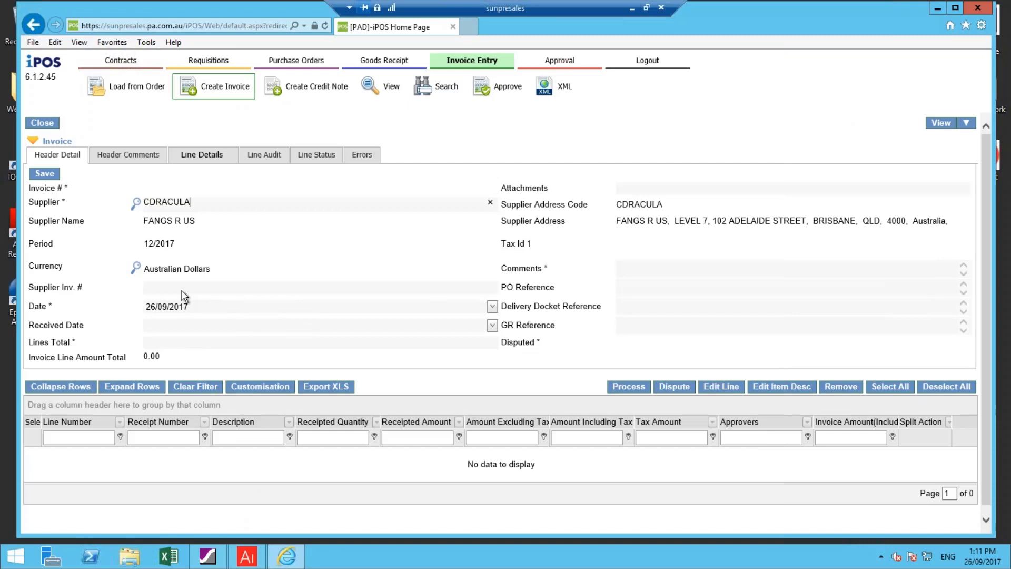
click(182, 290)
text(inv3509)
Set the invoice date to 12/08/2017 and the lines total to 1100, add a monthly bill comment, and save the header
click(195, 308)
text(12/0)
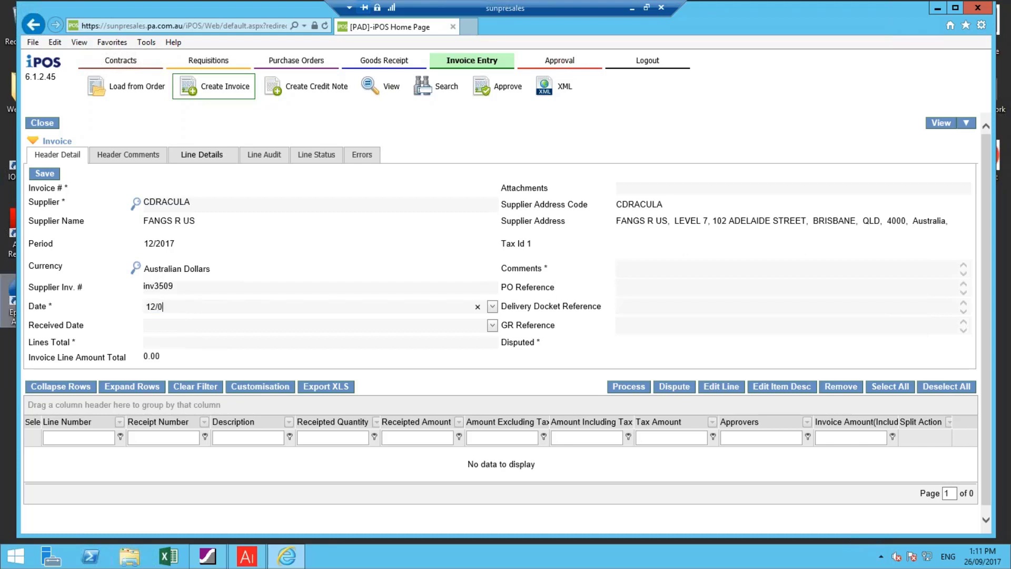
text(8/2017)
key(Tab)
key(Tab)
text(1100)
click(654, 265)
text(monthl)
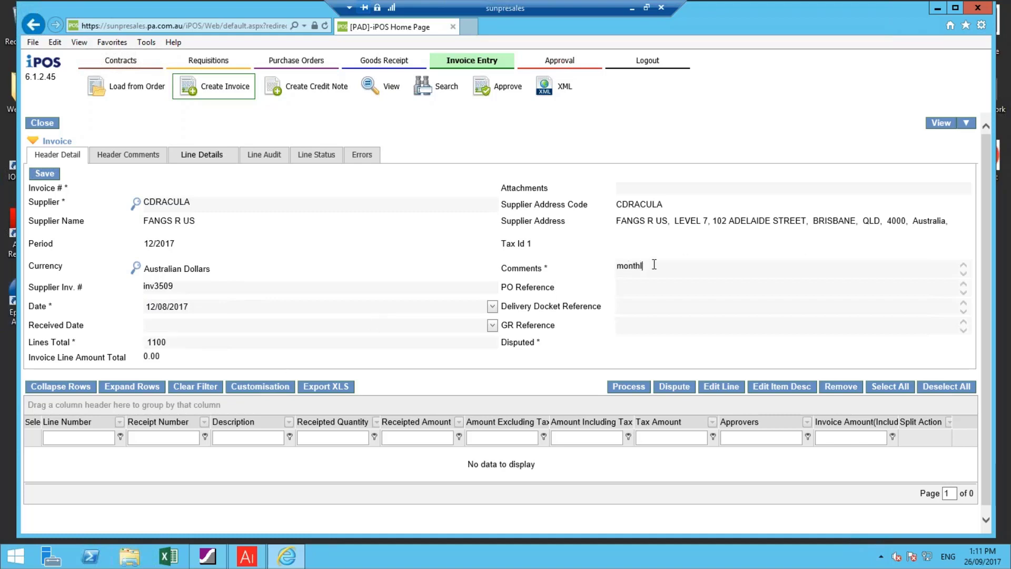
text(y ele)
key(BackSpace)
text(bill)
click(35, 175)
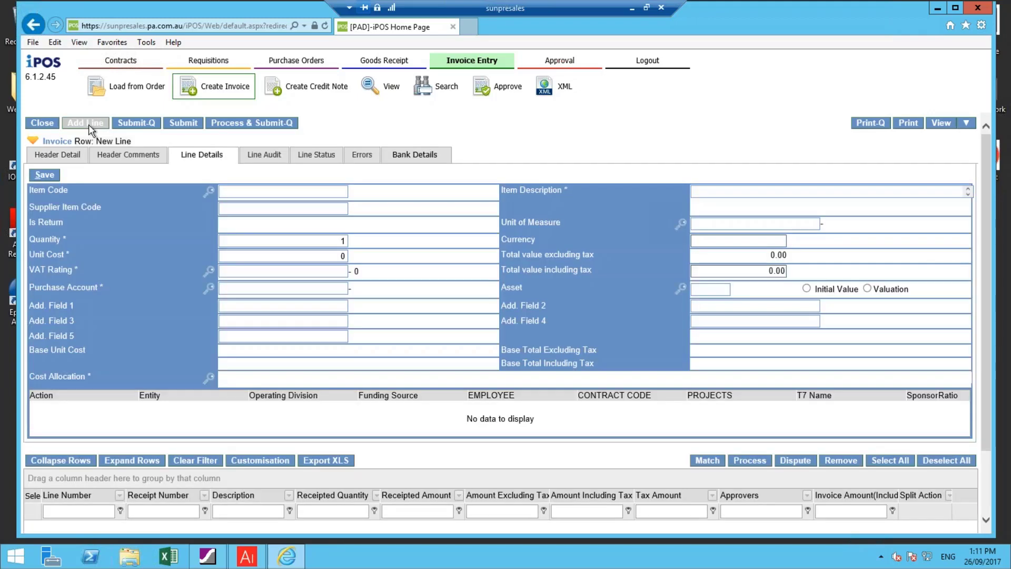
Add an Electricity line (item U002) with a unit cost of 1,000.00, save it, and submit the invoice
click(208, 192)
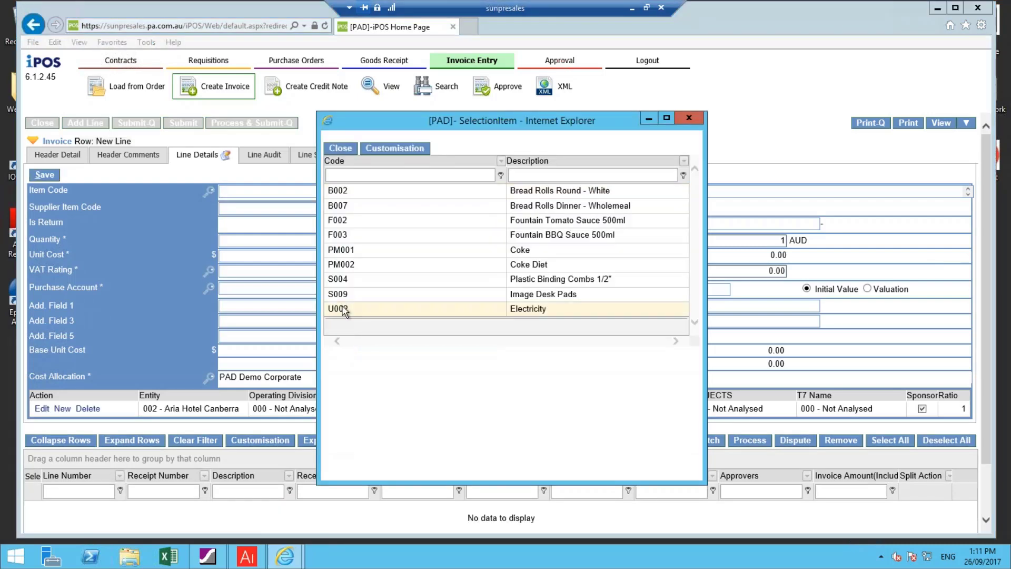
double_click(342, 311)
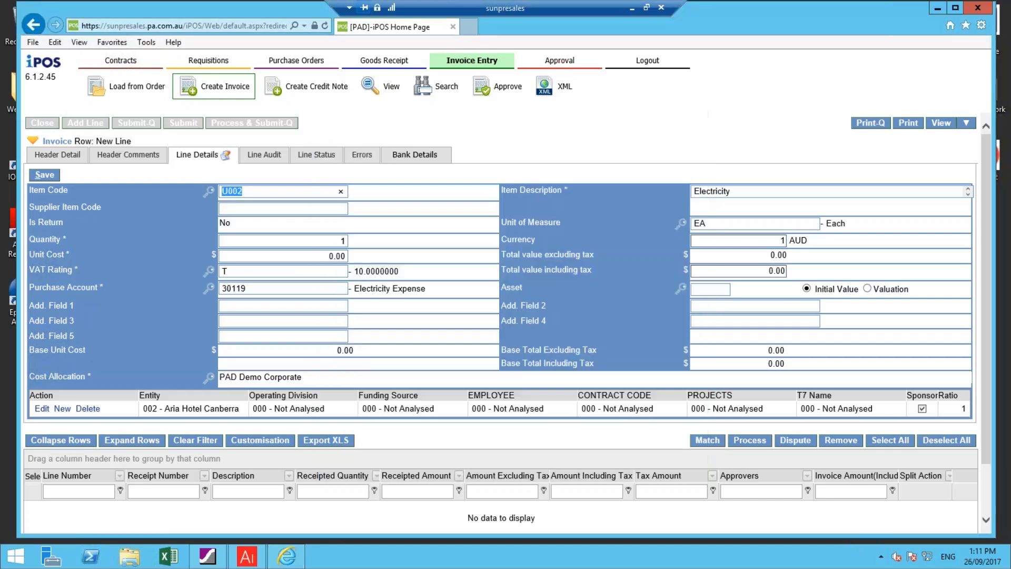
click(314, 255)
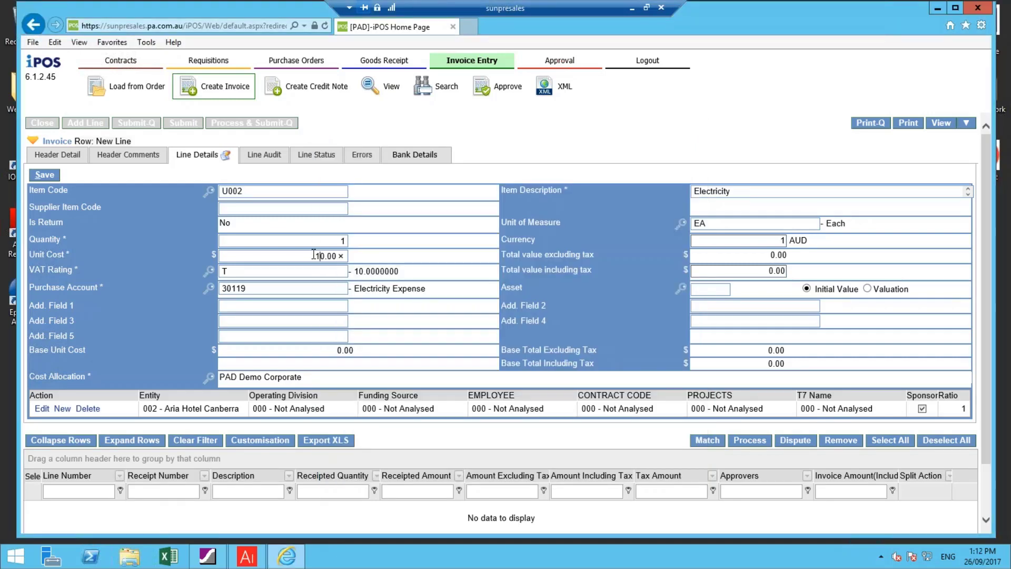
text(100)
key(Tab)
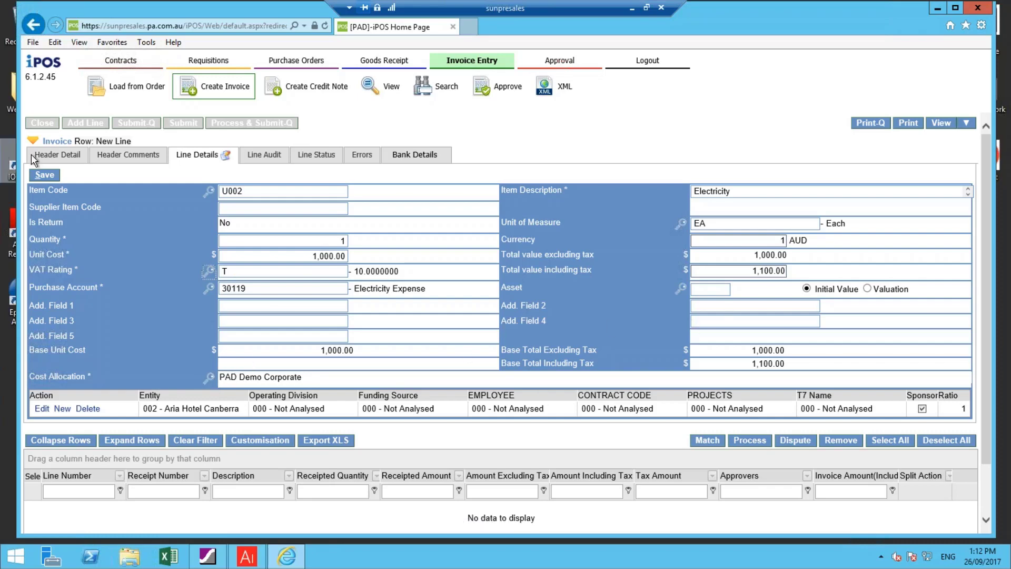
click(38, 178)
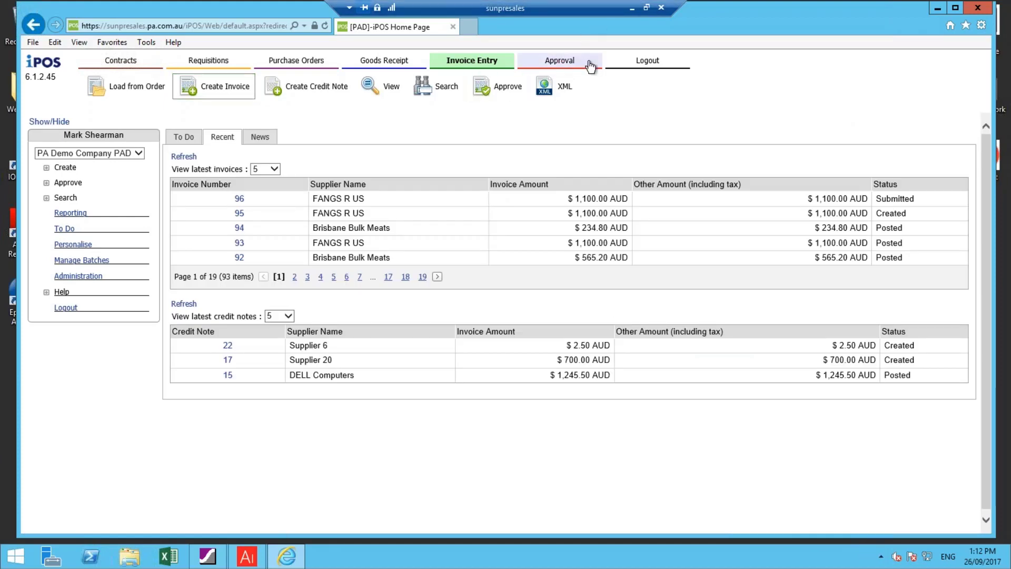
Log out and sign in with the invoice approver's user name and password
click(640, 63)
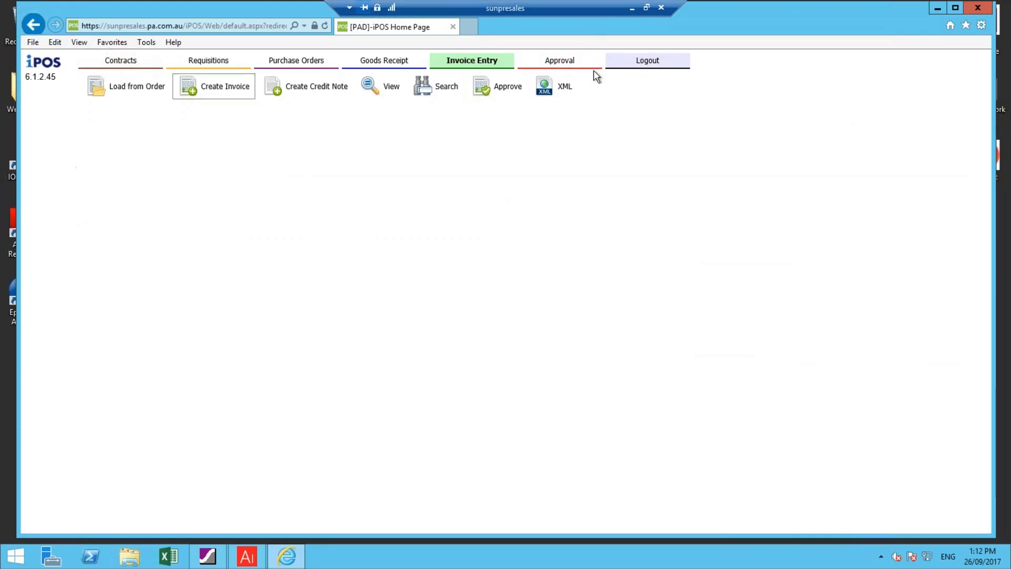
text(ricky)
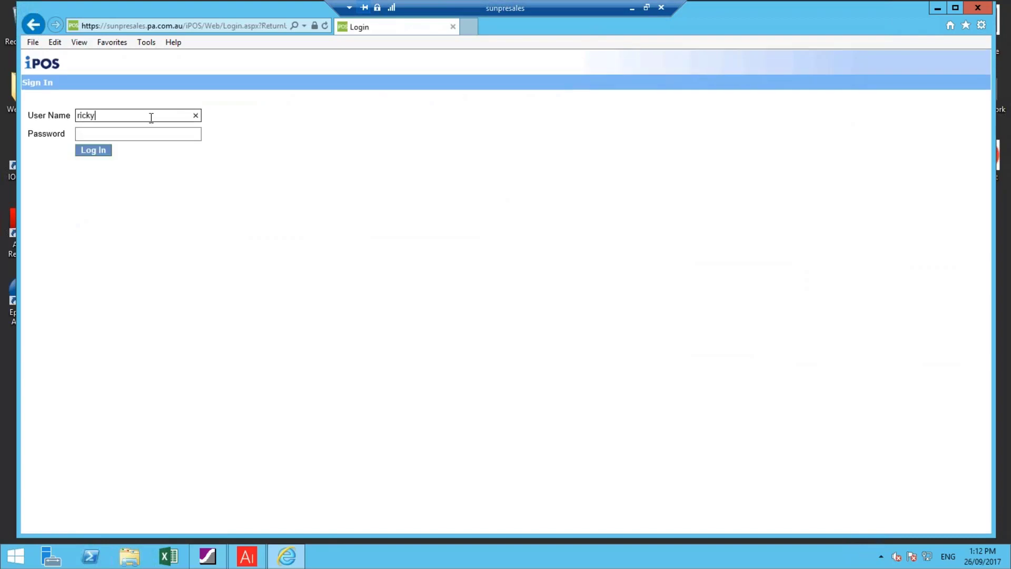
text(ponting)
key(Tab)
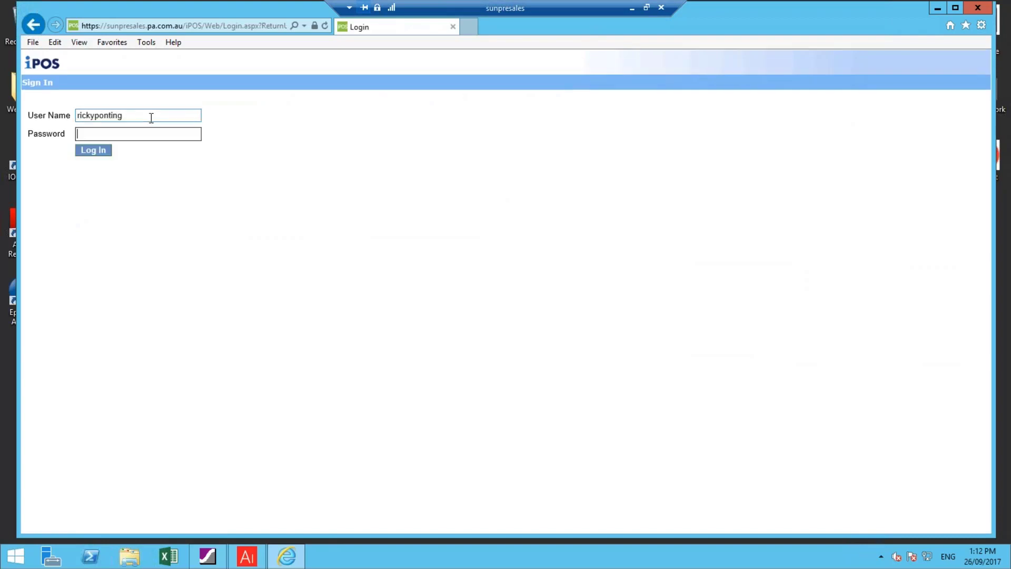
text(*****)
key(Return)
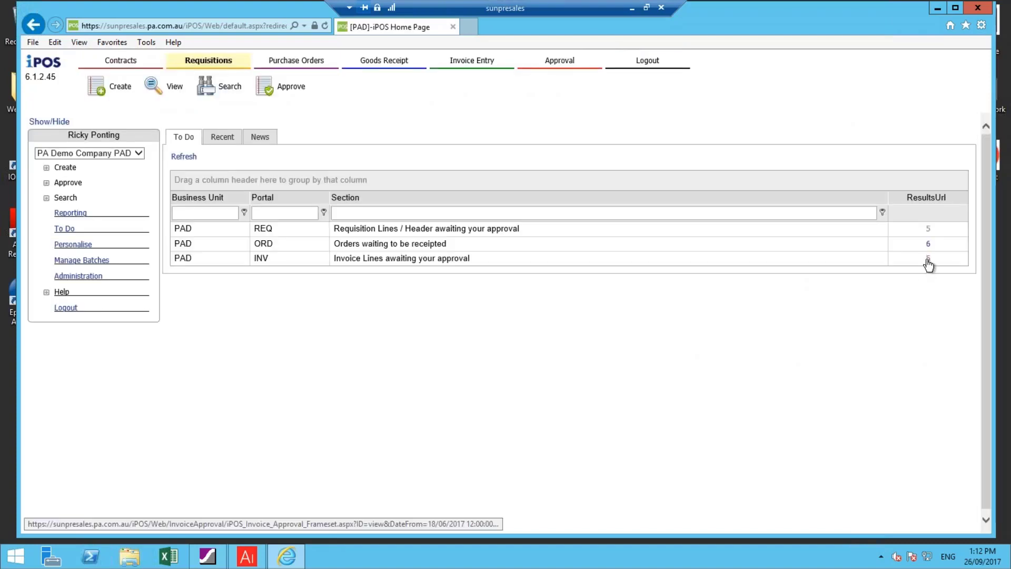
Open the invoice lines awaiting approval and approve line 1 of invoice INV00000096
click(928, 259)
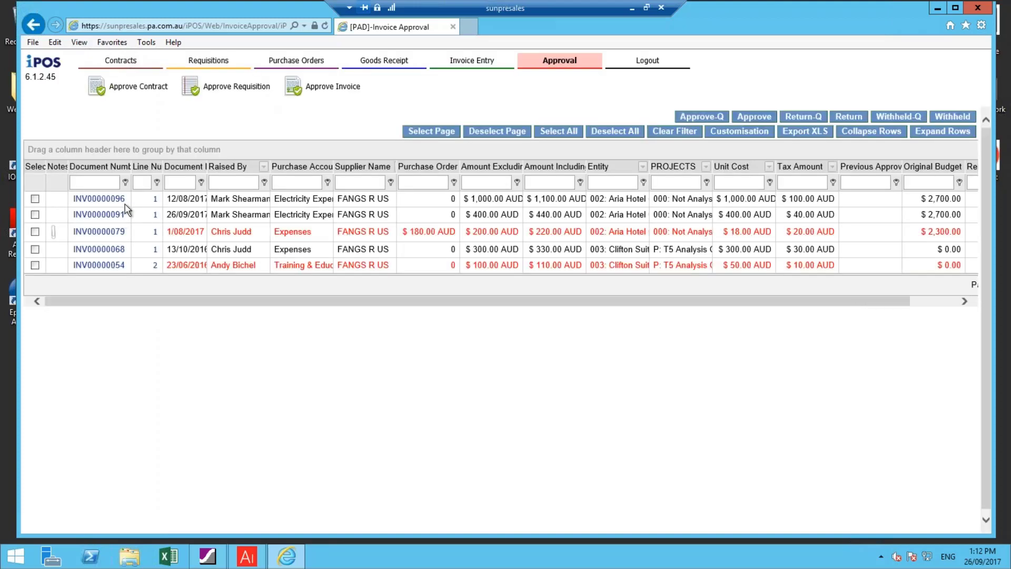
click(36, 200)
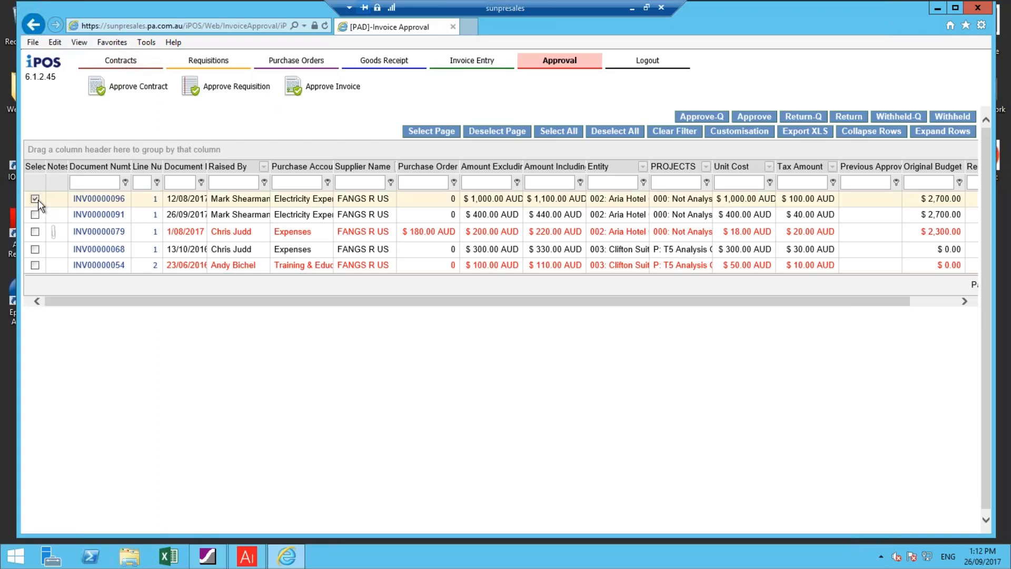
click(754, 117)
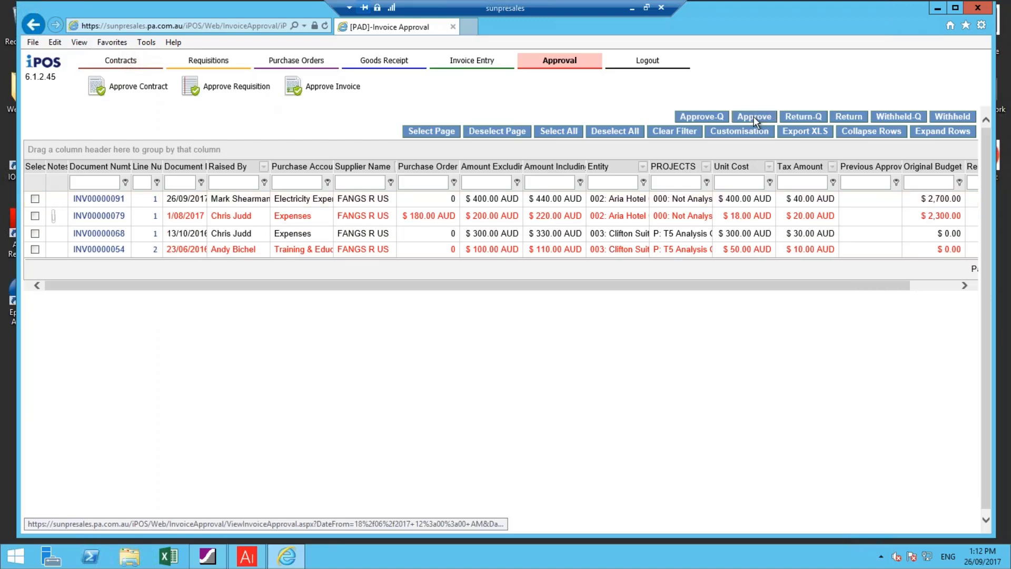
Open invoice 96 from the recent invoices and view its line status for the invoice journal number
click(481, 62)
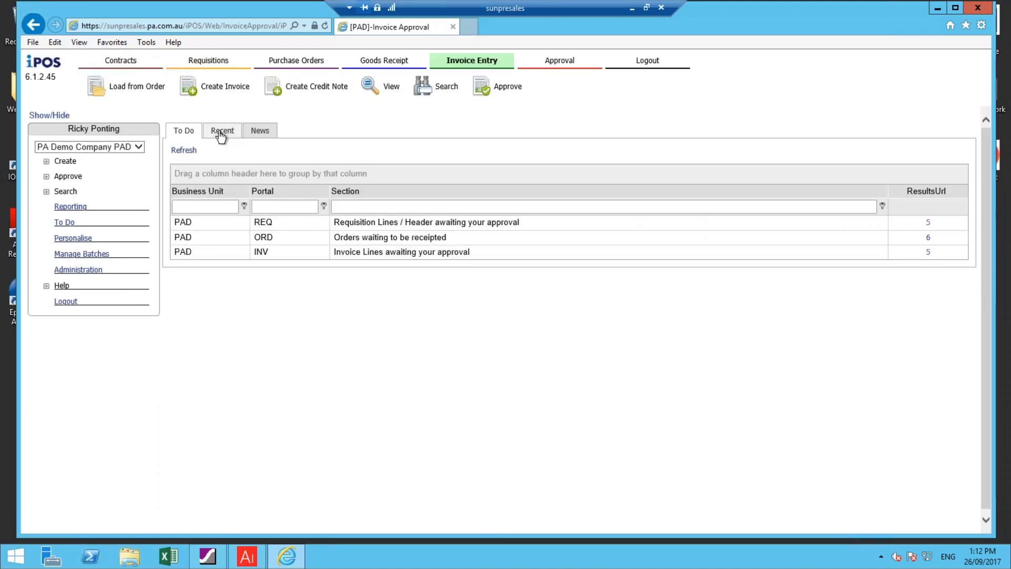
click(221, 131)
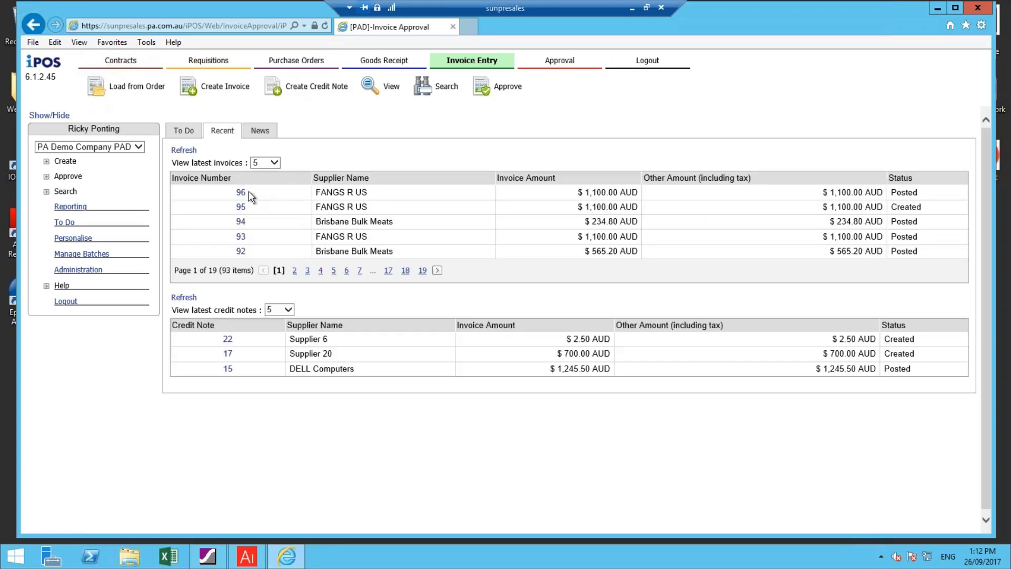
click(241, 193)
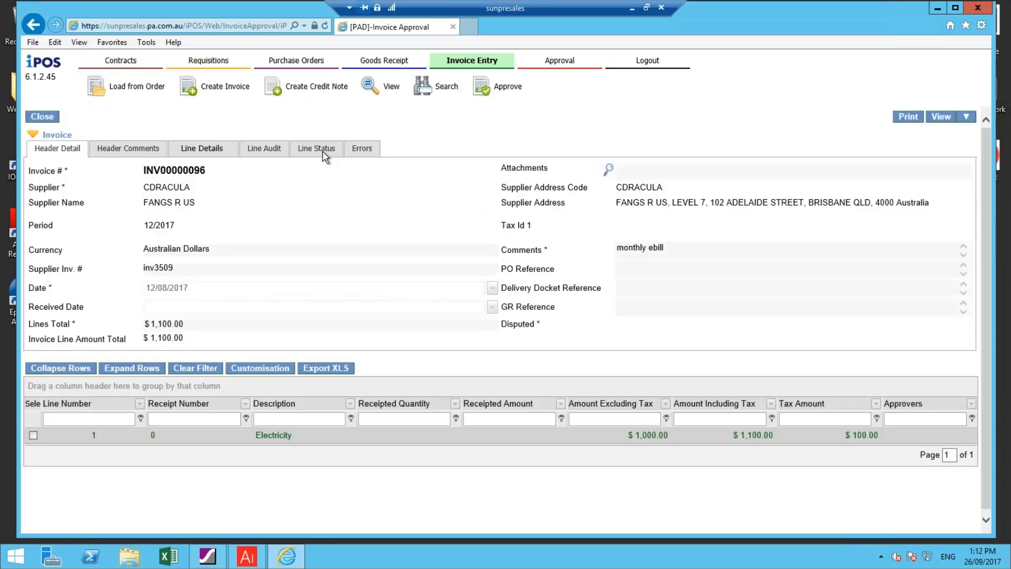
click(318, 149)
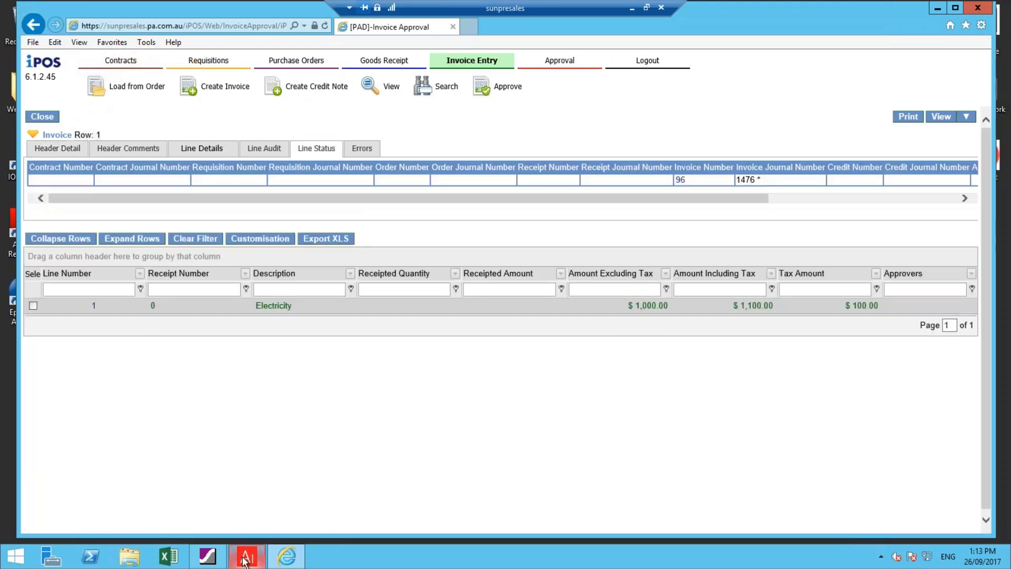
Switch to Advanced Inquiry, refresh the ledger summary with all columns fitted to the window, and minimise the inquiry and remote desktop windows
mouse_move(247, 555)
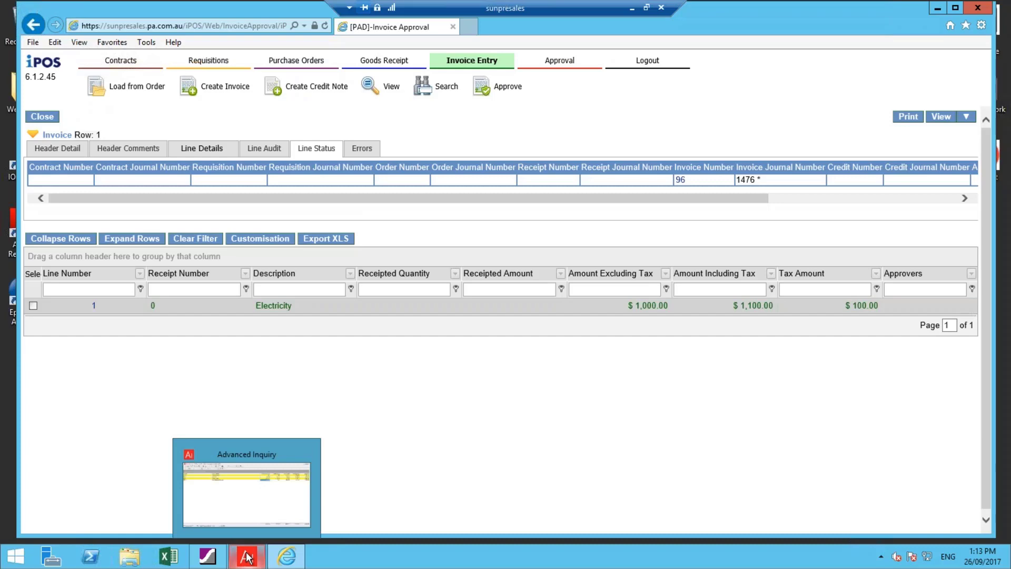
click(248, 556)
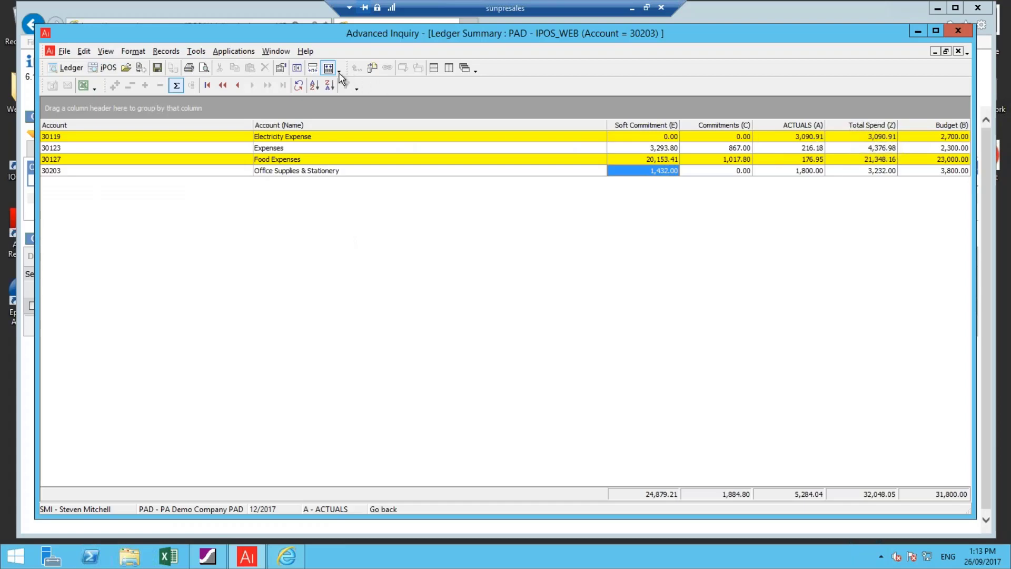
click(299, 85)
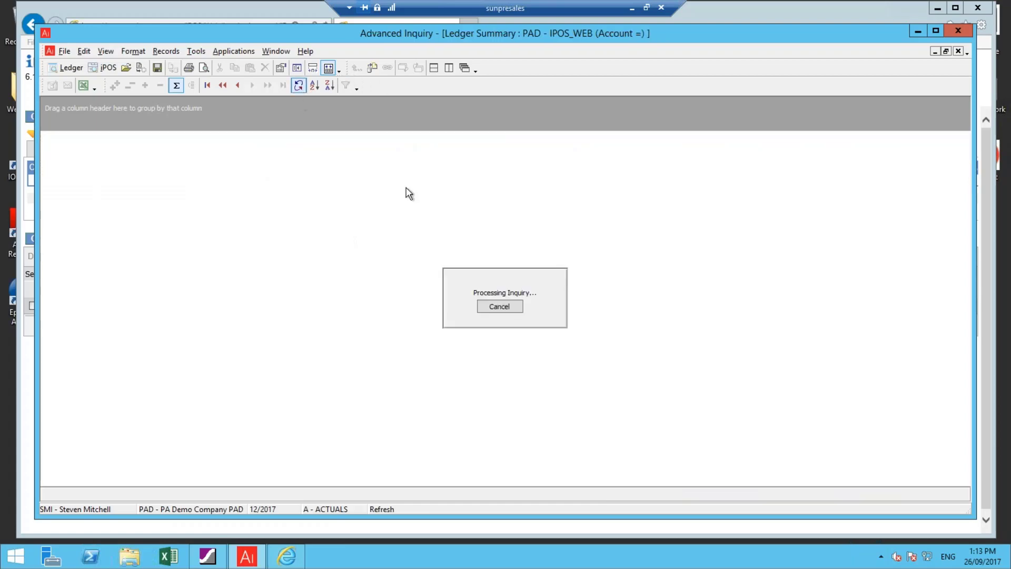
click(329, 68)
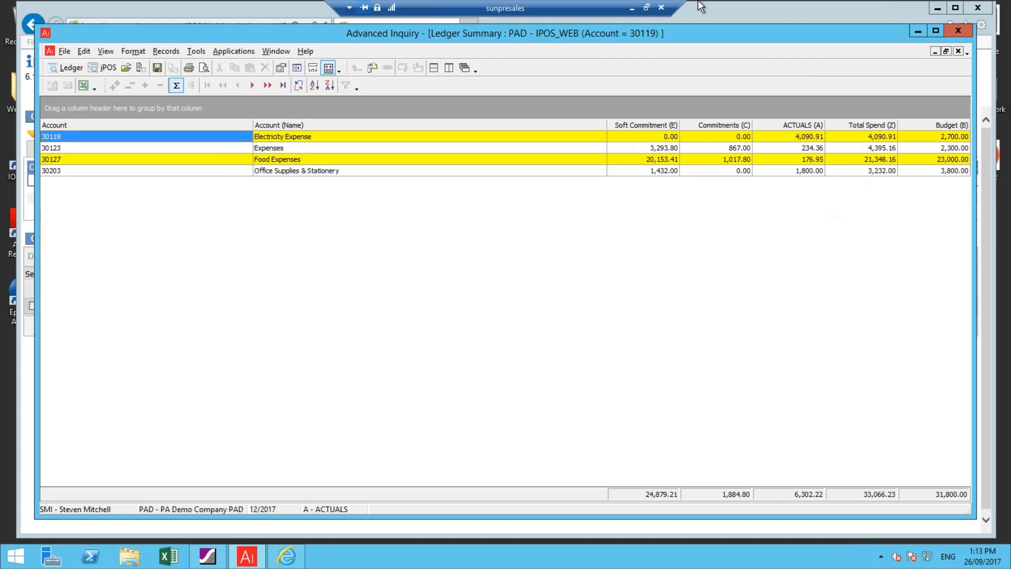
click(916, 33)
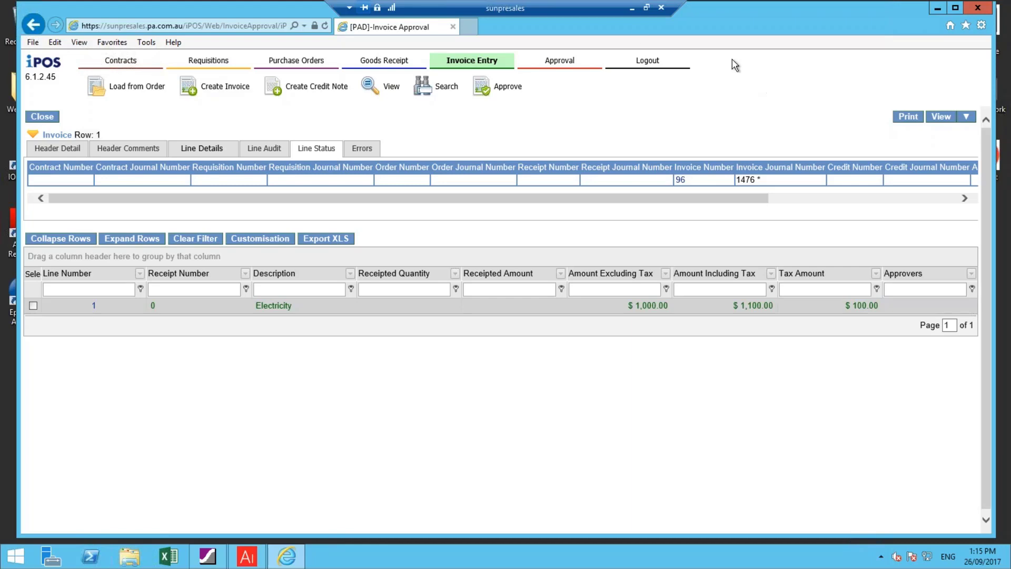
click(633, 10)
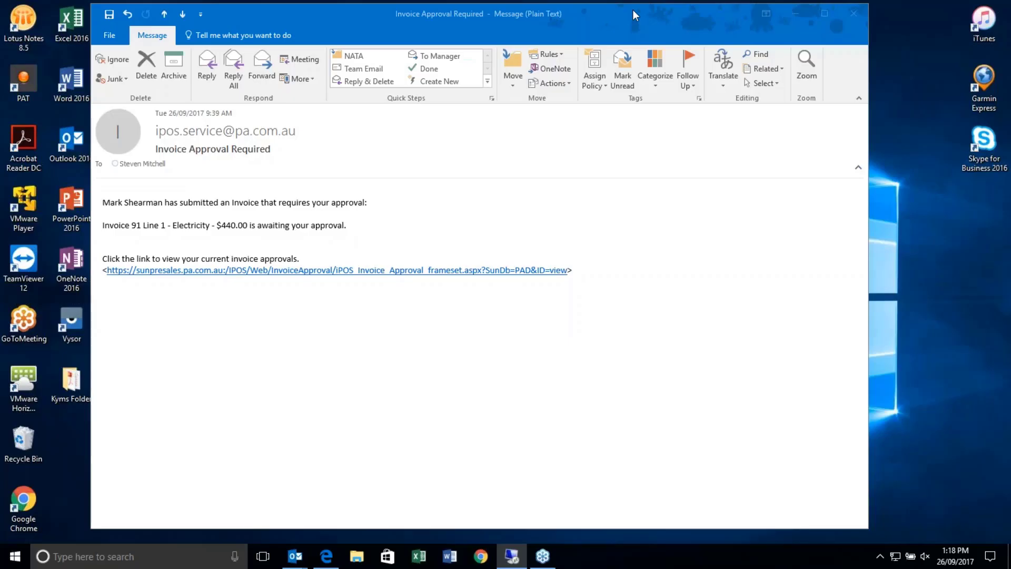